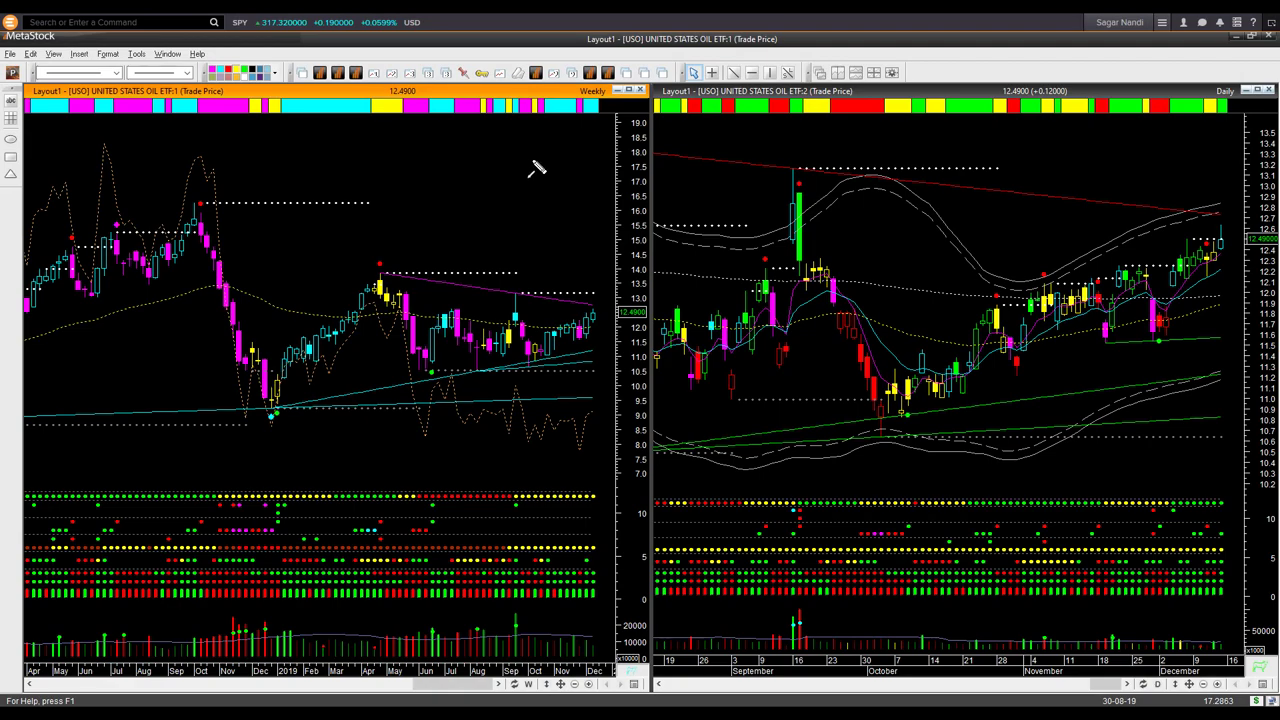
Draw arrows pointing to the USO symbol title, the Weekly chart label and the Daily chart label.
{"action": "left_click_drag", "start_coordinate": [48, 134], "coordinate": [71, 103]}
{"action": "left_click_drag", "start_coordinate": [540, 146], "coordinate": [574, 103]}
{"action": "left_click_drag", "start_coordinate": [1175, 140], "coordinate": [1216, 97]}
Draw arrows along the rising support and falling resistance lines on the weekly and daily USO charts, and clear them.
{"action": "left_click_drag", "start_coordinate": [463, 384], "coordinate": [598, 358]}
{"action": "left_click_drag", "start_coordinate": [485, 282], "coordinate": [591, 301]}
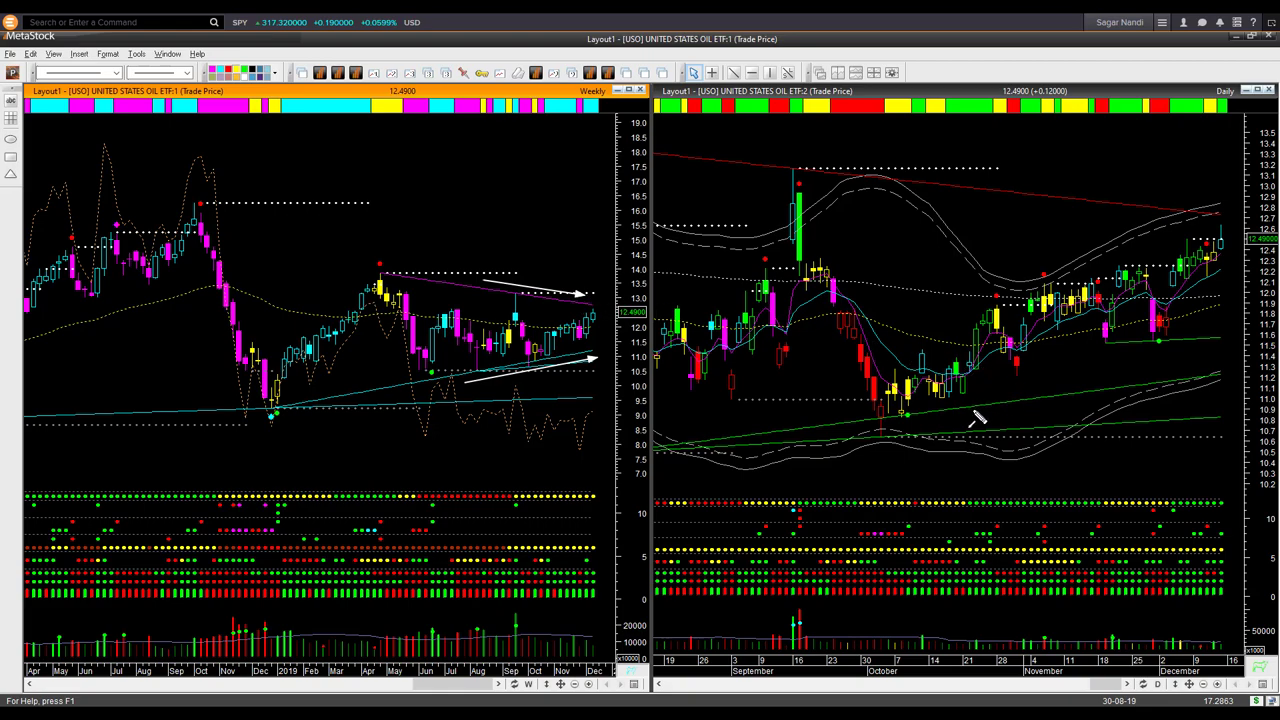
{"action": "left_click_drag", "start_coordinate": [970, 414], "coordinate": [1166, 387]}
{"action": "mouse_move", "coordinate": [1012, 180]}
{"action": "left_mouse_down"}
{"action": "mouse_move", "coordinate": [1246, 212]}
{"action": "mouse_move", "coordinate": [1236, 244]}
{"action": "left_mouse_up"}
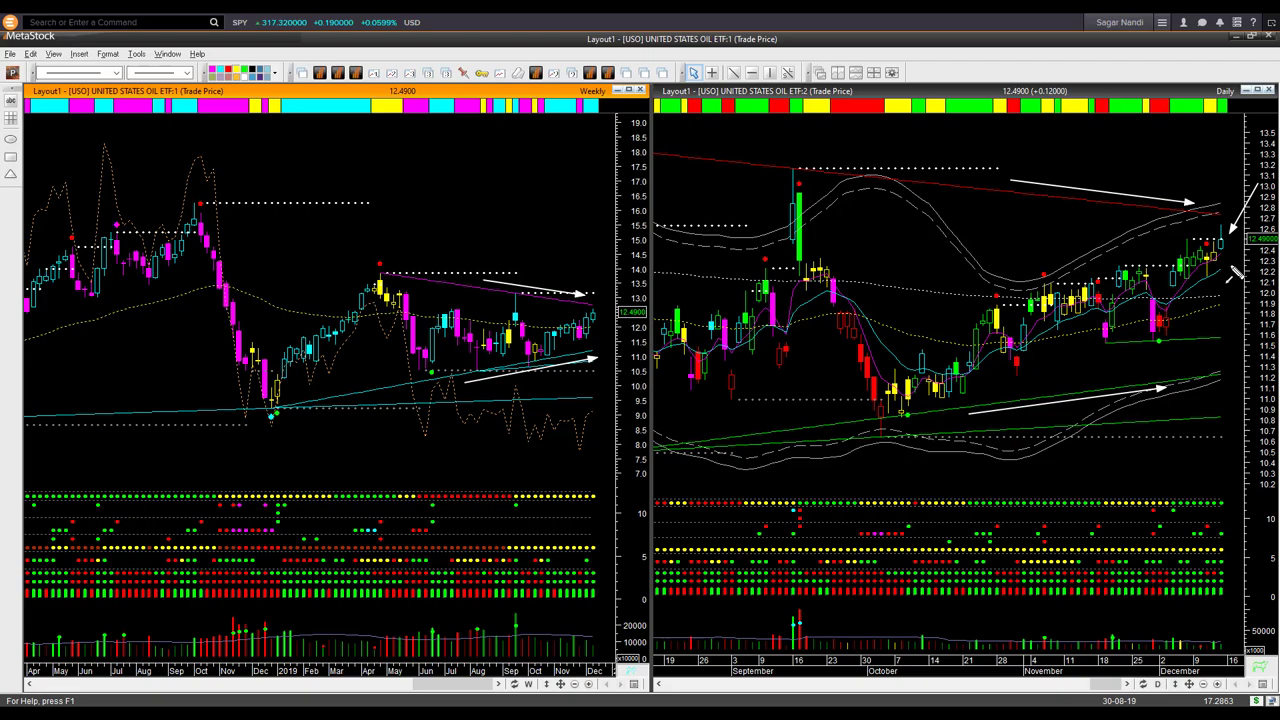
{"action": "key", "text": "e"}
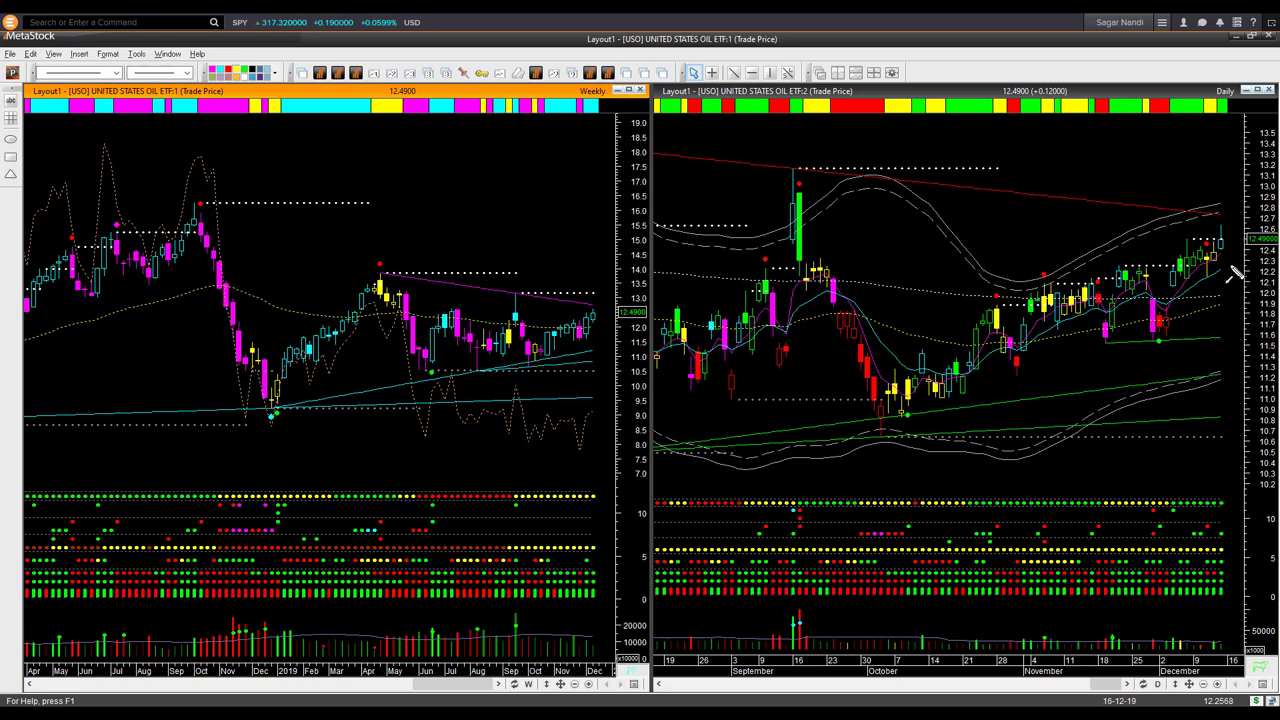
Draw arrows to the early-December low on the daily USO chart and up along the rebound, and clear them.
{"action": "mouse_move", "coordinate": [1095, 375]}
{"action": "left_mouse_down"}
{"action": "mouse_move", "coordinate": [1086, 366]}
{"action": "mouse_move", "coordinate": [1146, 336]}
{"action": "left_mouse_up"}
{"action": "left_click_drag", "start_coordinate": [1016, 375], "coordinate": [1155, 331]}
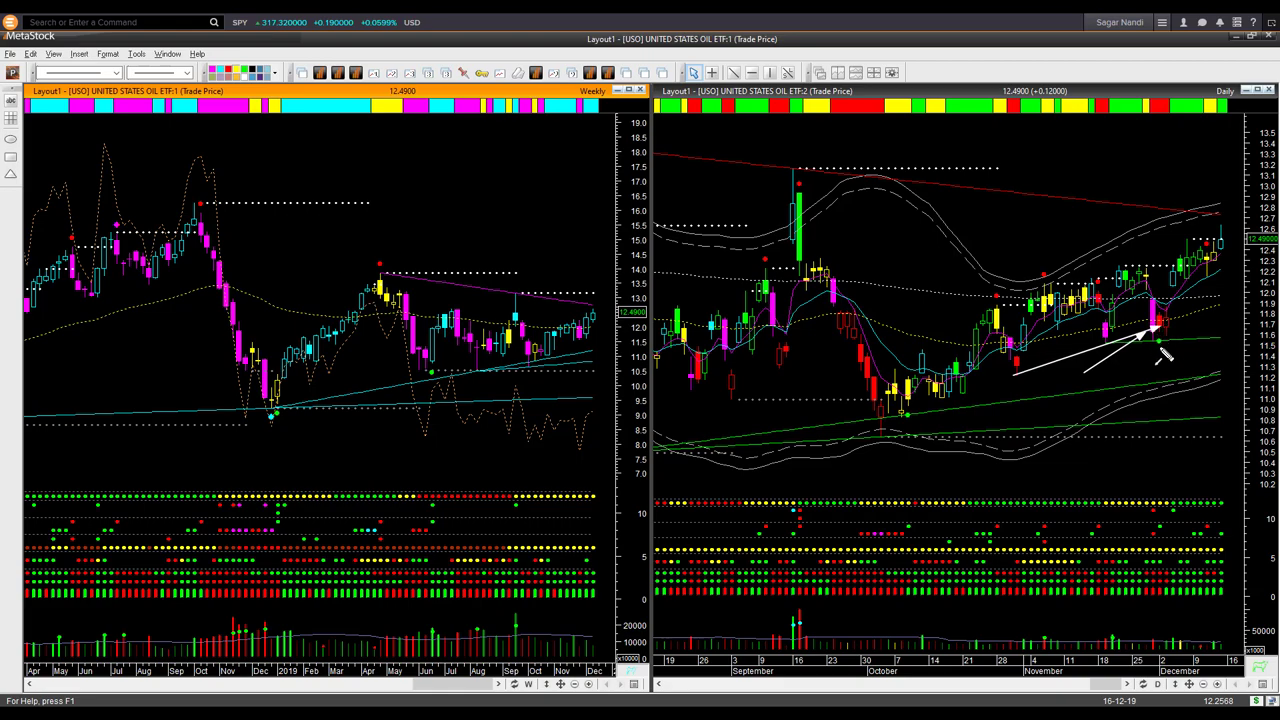
{"action": "left_click_drag", "start_coordinate": [1172, 330], "coordinate": [1222, 265]}
{"action": "key", "text": "Escape"}
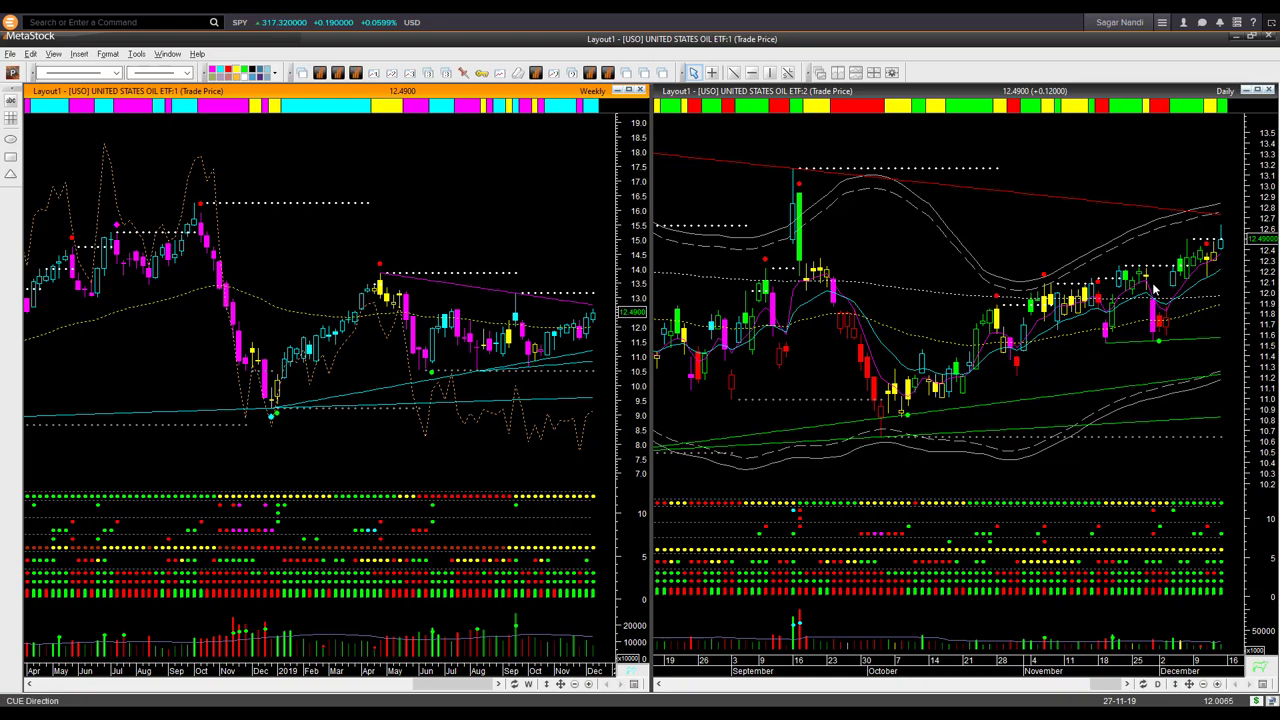
Mark the latest daily USO candle, the upper band with its falling trendline, and the lower band with arrows, and clear them.
{"action": "left_click_drag", "start_coordinate": [1237, 172], "coordinate": [1226, 228]}
{"action": "left_click_drag", "start_coordinate": [1139, 198], "coordinate": [1216, 212]}
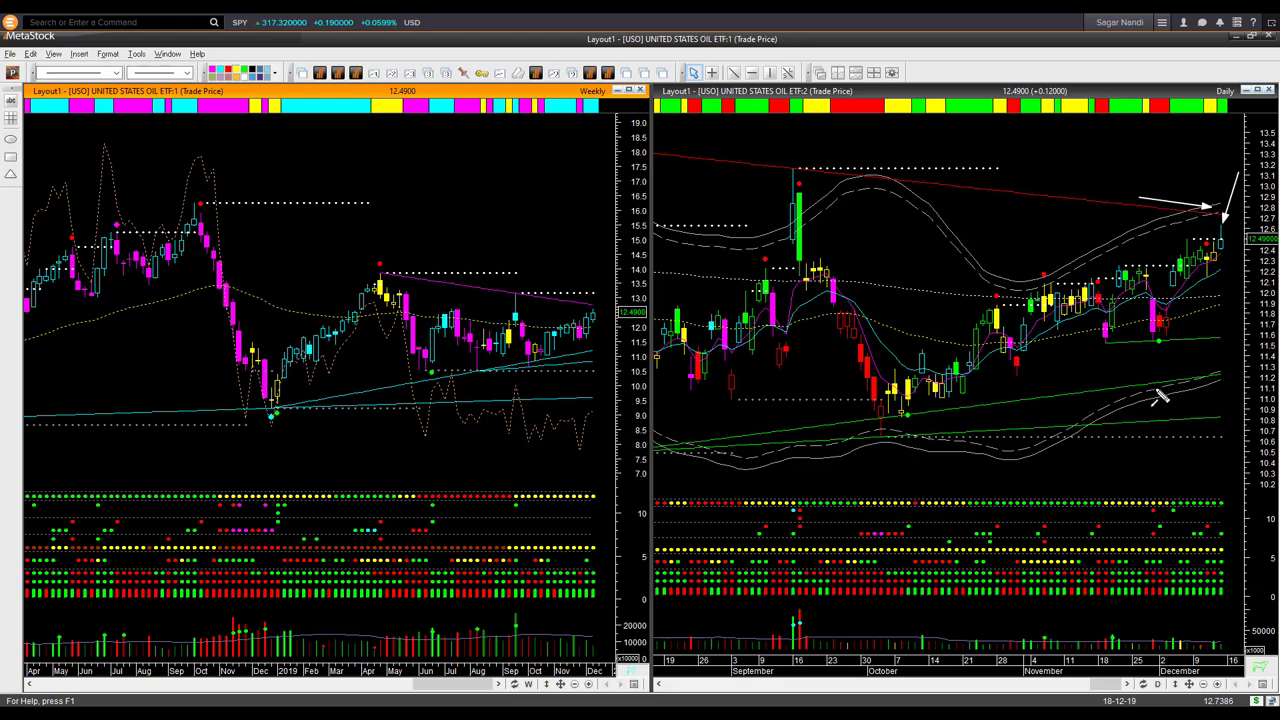
{"action": "left_click_drag", "start_coordinate": [1142, 392], "coordinate": [1222, 384]}
{"action": "key", "text": "e"}
Sketch arrows for a rejection at the daily USO falling trendline, clear them, and sketch arrows for a breakout above it.
{"action": "left_click_drag", "start_coordinate": [1226, 212], "coordinate": [1263, 262]}
{"action": "left_click_drag", "start_coordinate": [1162, 205], "coordinate": [1234, 212]}
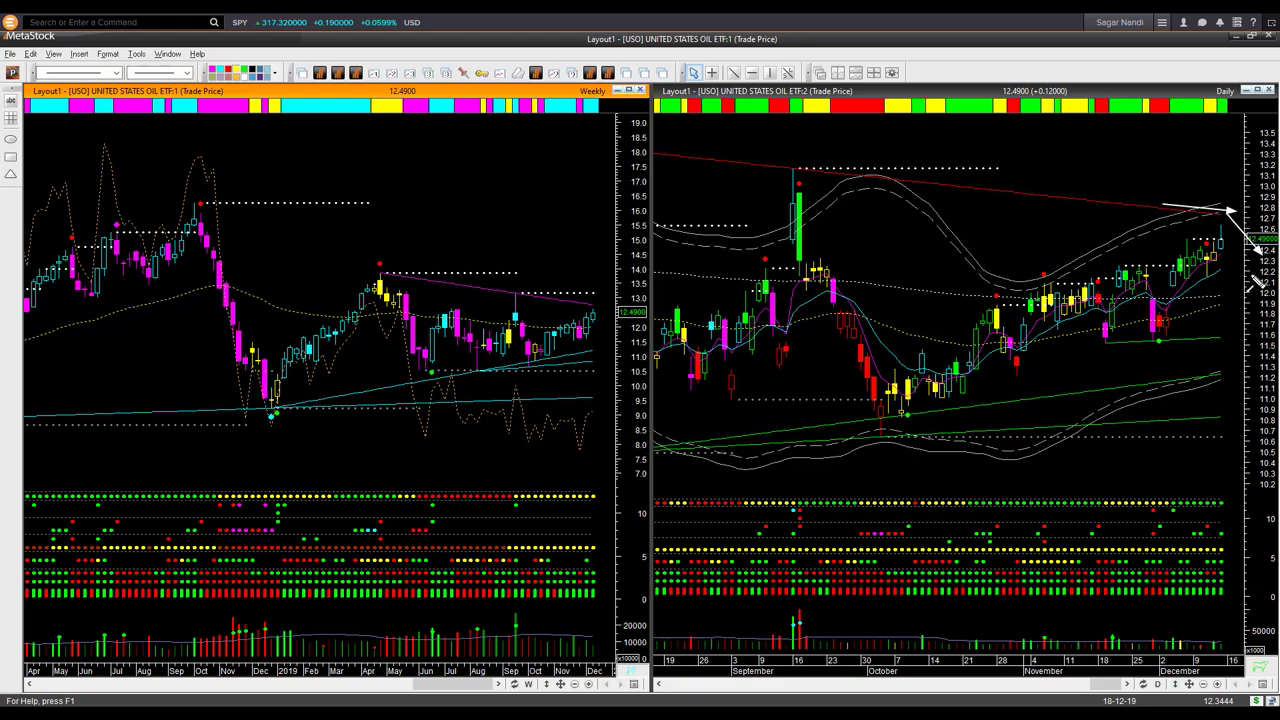
{"action": "key", "text": "Escape"}
{"action": "left_click_drag", "start_coordinate": [1210, 226], "coordinate": [1232, 166]}
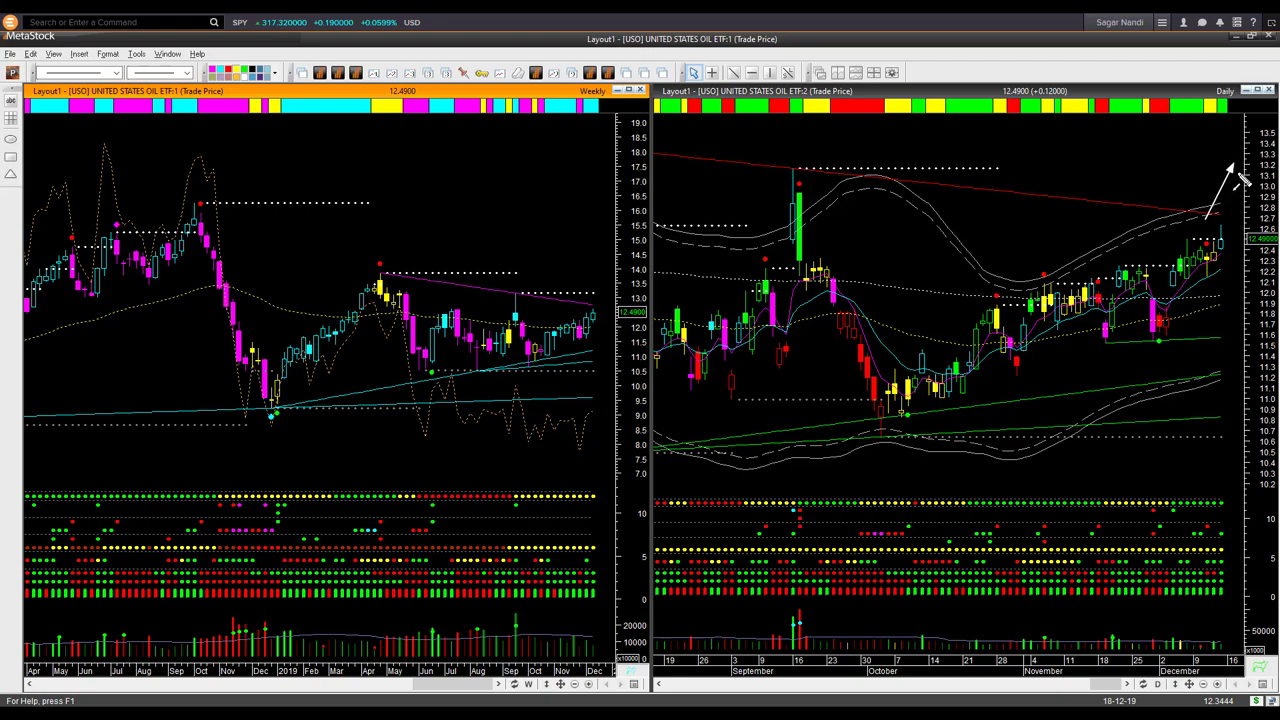
{"action": "mouse_move", "coordinate": [1233, 166]}
{"action": "left_mouse_down"}
{"action": "mouse_move", "coordinate": [1257, 220]}
{"action": "mouse_move", "coordinate": [1268, 182]}
{"action": "left_mouse_up"}
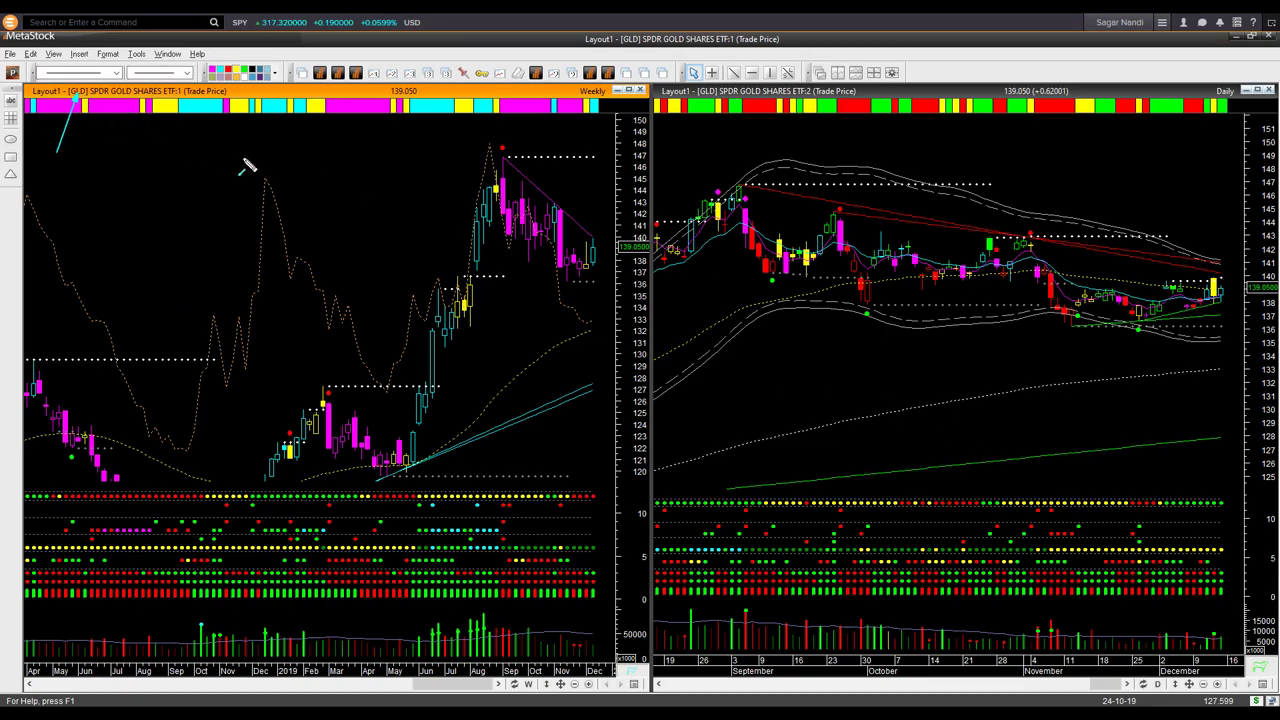
Draw arrows along the falling trendline and at the most recent candles on the weekly GLD chart, and clear them.
{"action": "left_click_drag", "start_coordinate": [525, 163], "coordinate": [604, 236]}
{"action": "mouse_move", "coordinate": [547, 302]}
{"action": "left_mouse_down"}
{"action": "mouse_move", "coordinate": [577, 284]}
{"action": "mouse_move", "coordinate": [611, 292]}
{"action": "mouse_move", "coordinate": [595, 258]}
{"action": "left_mouse_up"}
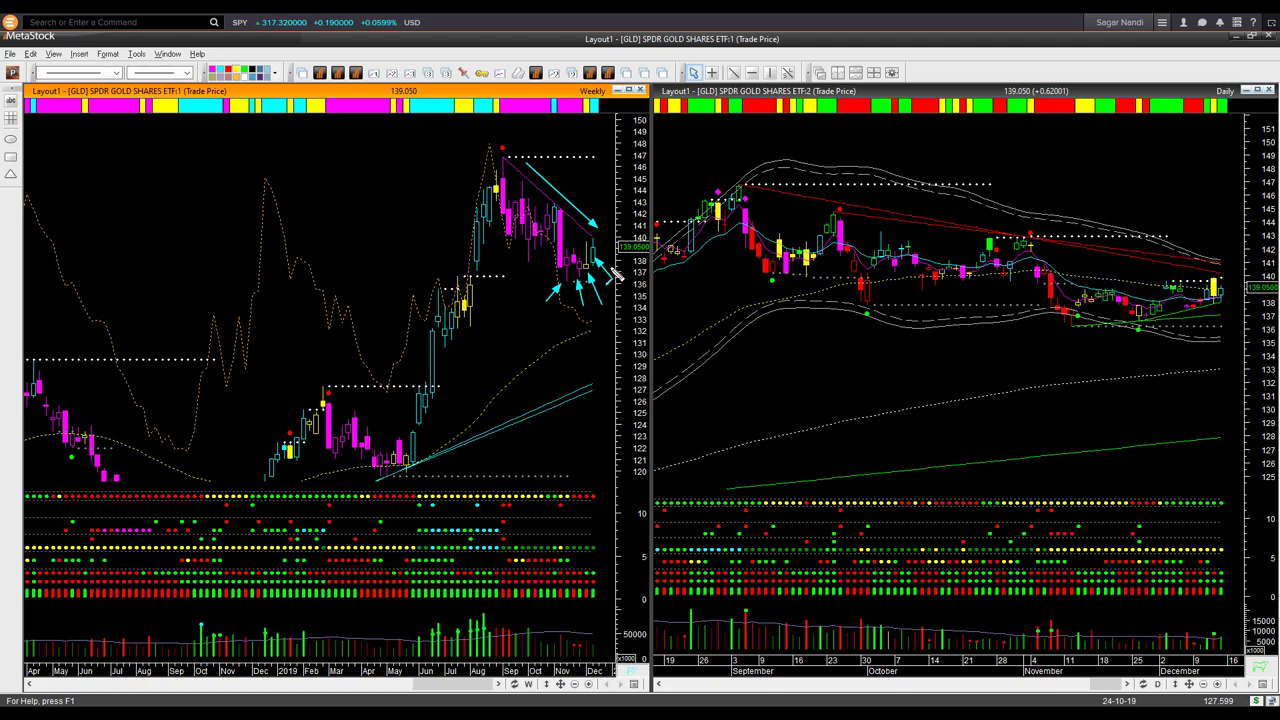
{"action": "left_click_drag", "start_coordinate": [608, 265], "coordinate": [594, 244]}
{"action": "key", "text": "Escape"}
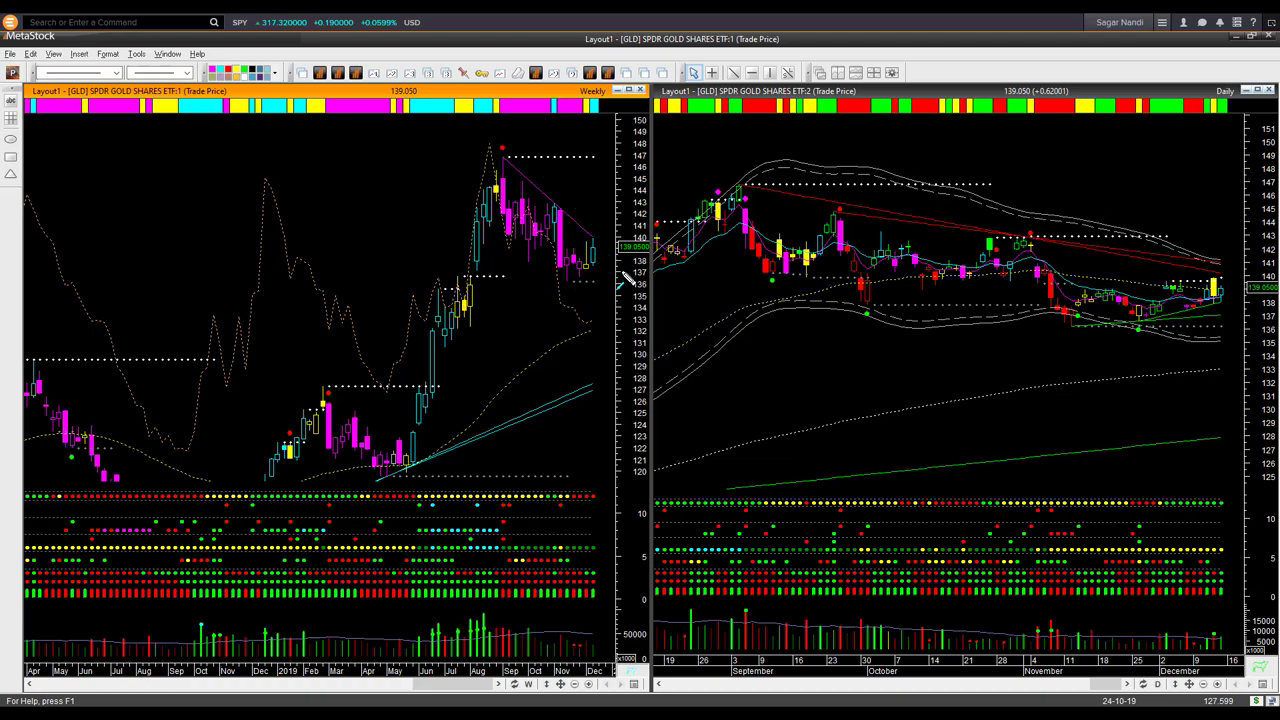
Mark the daily GLD chart's falling resistance, rising support and latest candles with arrows, clear them, and redraw one along the support.
{"action": "left_click_drag", "start_coordinate": [1098, 240], "coordinate": [1200, 255]}
{"action": "left_click_drag", "start_coordinate": [1142, 333], "coordinate": [1228, 306]}
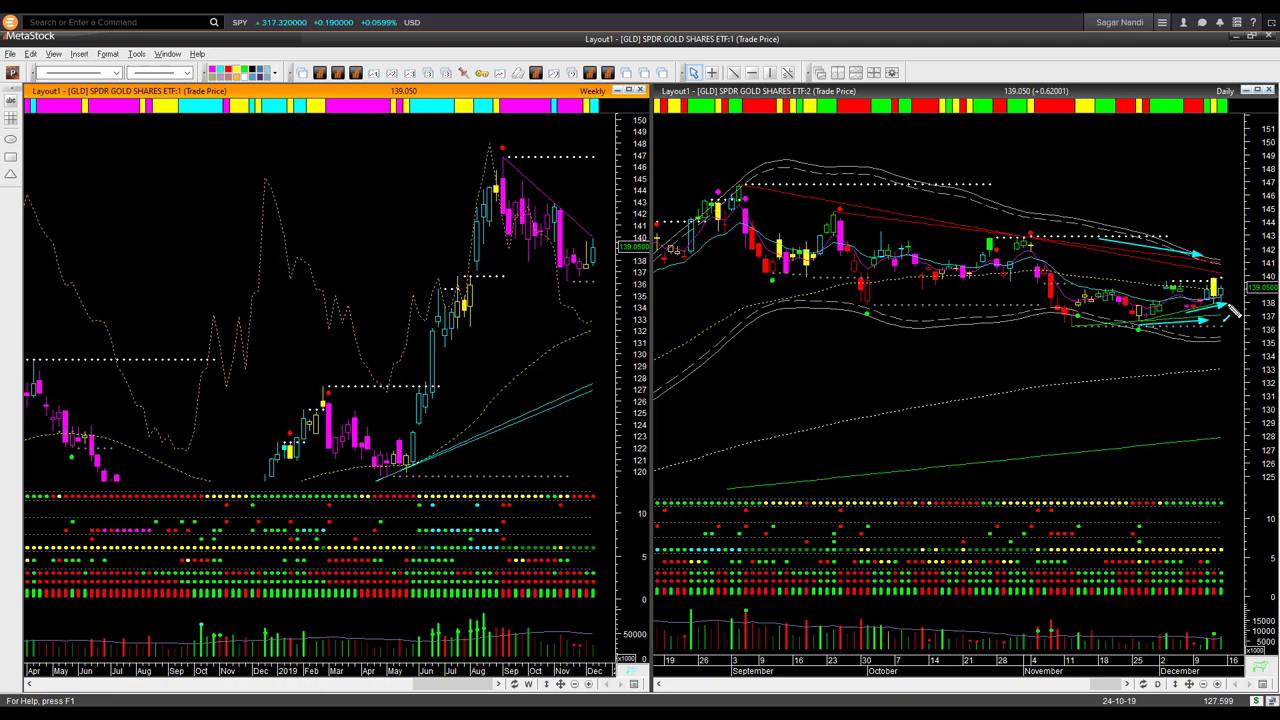
{"action": "mouse_move", "coordinate": [1240, 358]}
{"action": "left_mouse_down"}
{"action": "mouse_move", "coordinate": [1209, 318]}
{"action": "mouse_move", "coordinate": [1242, 315]}
{"action": "mouse_move", "coordinate": [1216, 307]}
{"action": "left_mouse_up"}
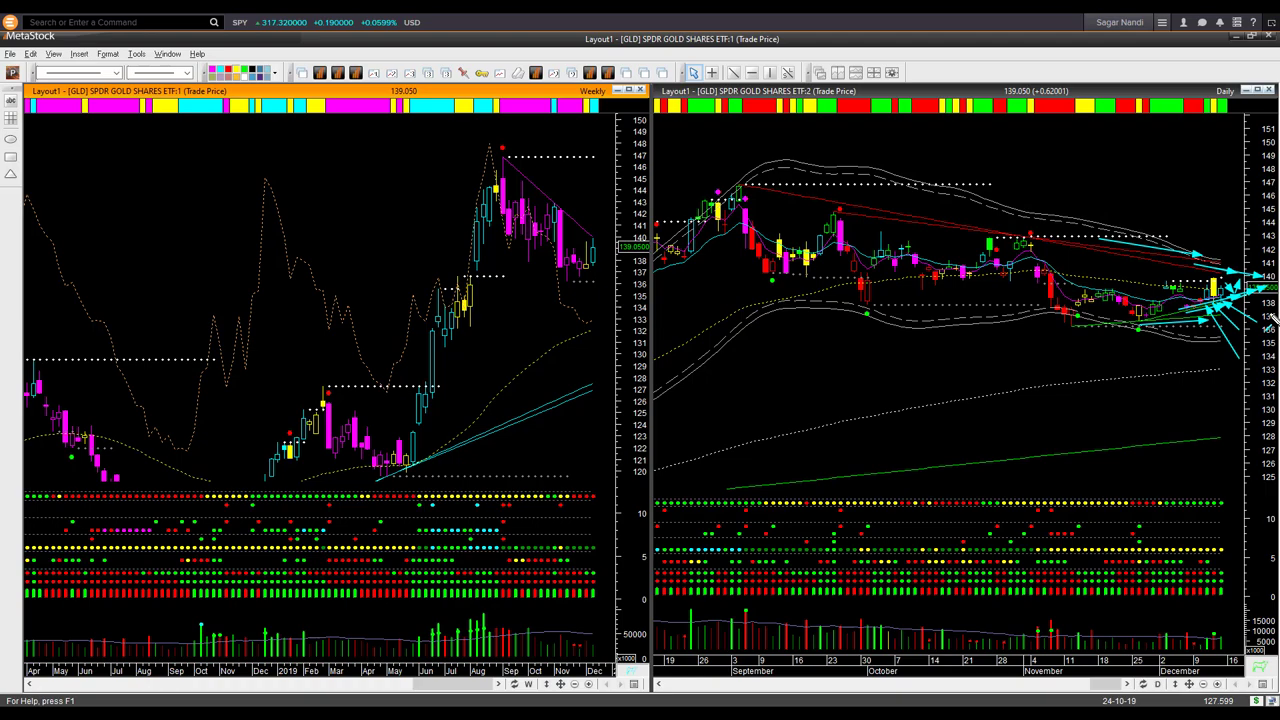
{"action": "key", "text": "Escape"}
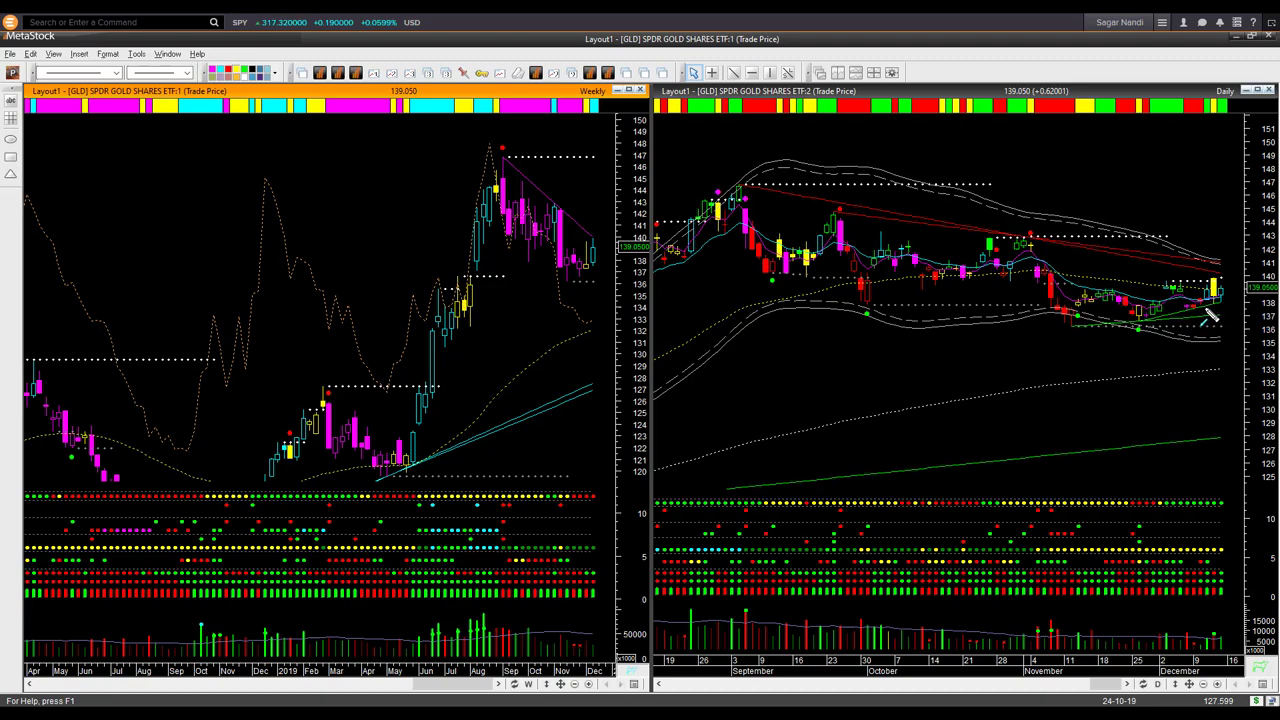
{"action": "left_click_drag", "start_coordinate": [1205, 311], "coordinate": [1248, 300]}
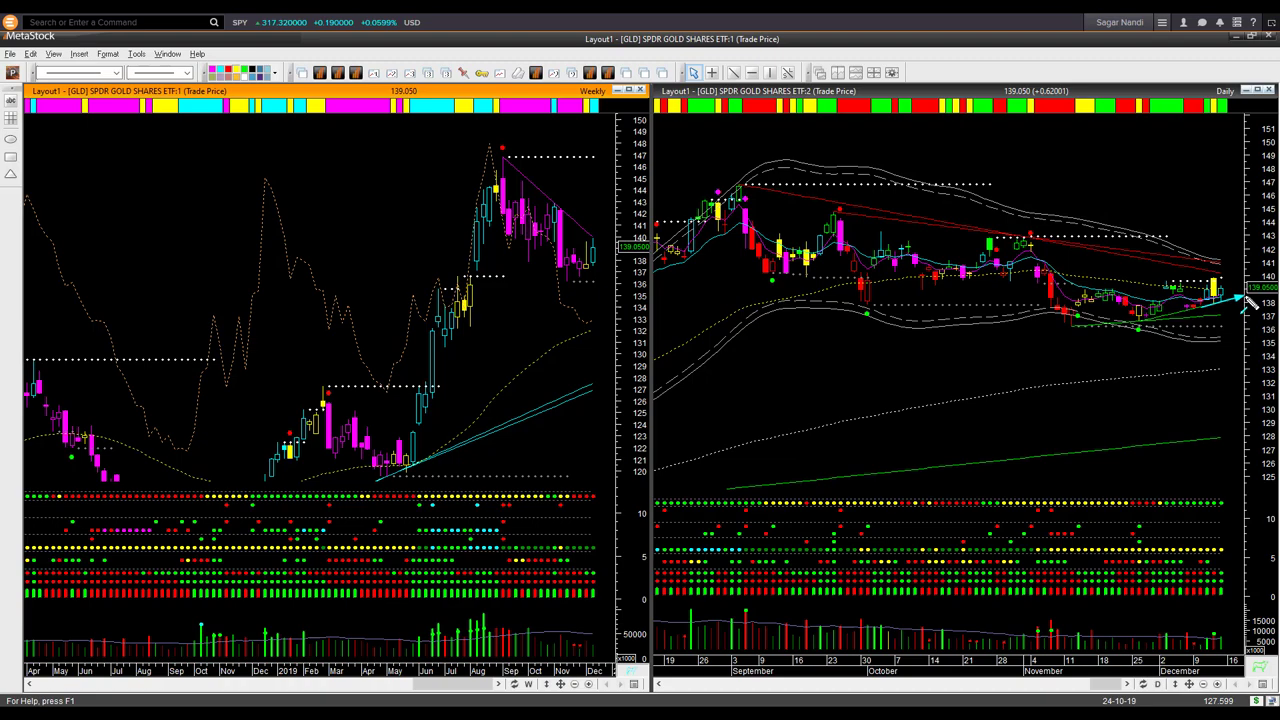
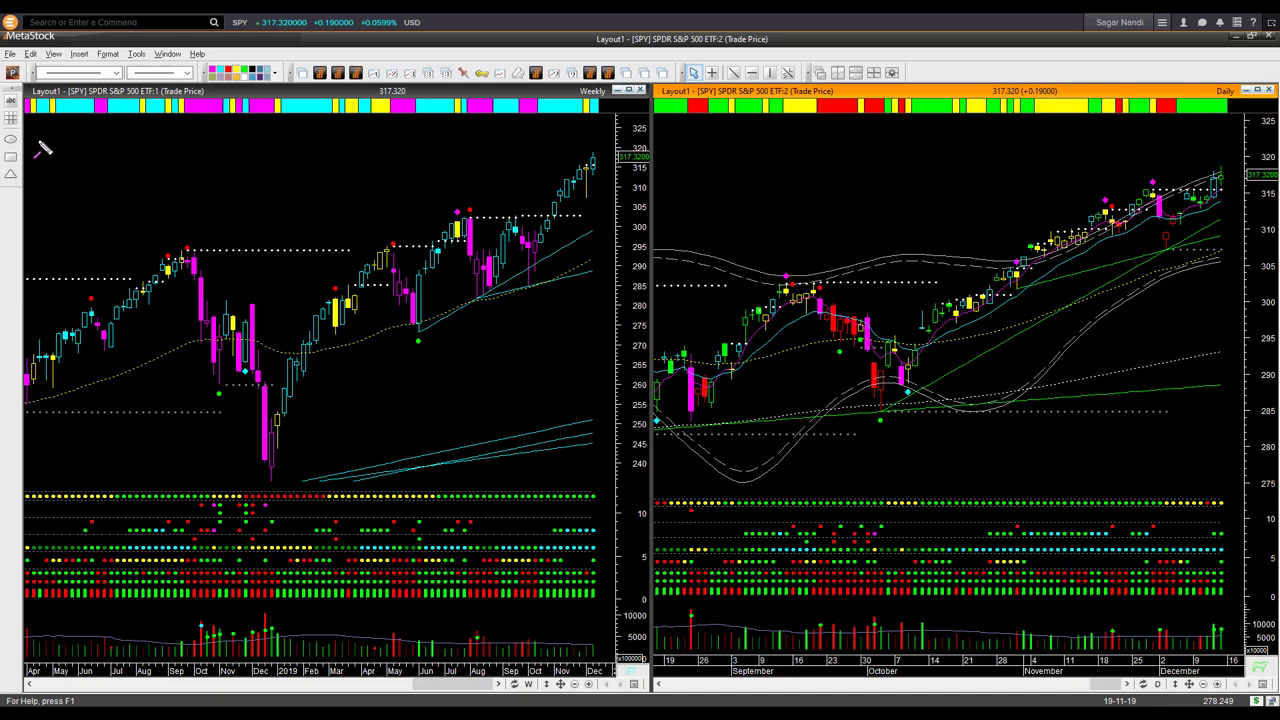
Draw arrows to the SPY symbol title, the latest weekly candle, the October-to-December rally and the weekly indicator dots.
{"action": "left_click_drag", "start_coordinate": [38, 140], "coordinate": [66, 100]}
{"action": "left_click_drag", "start_coordinate": [524, 128], "coordinate": [576, 148]}
{"action": "left_click_drag", "start_coordinate": [537, 270], "coordinate": [604, 179]}
{"action": "left_click_drag", "start_coordinate": [552, 521], "coordinate": [597, 521]}
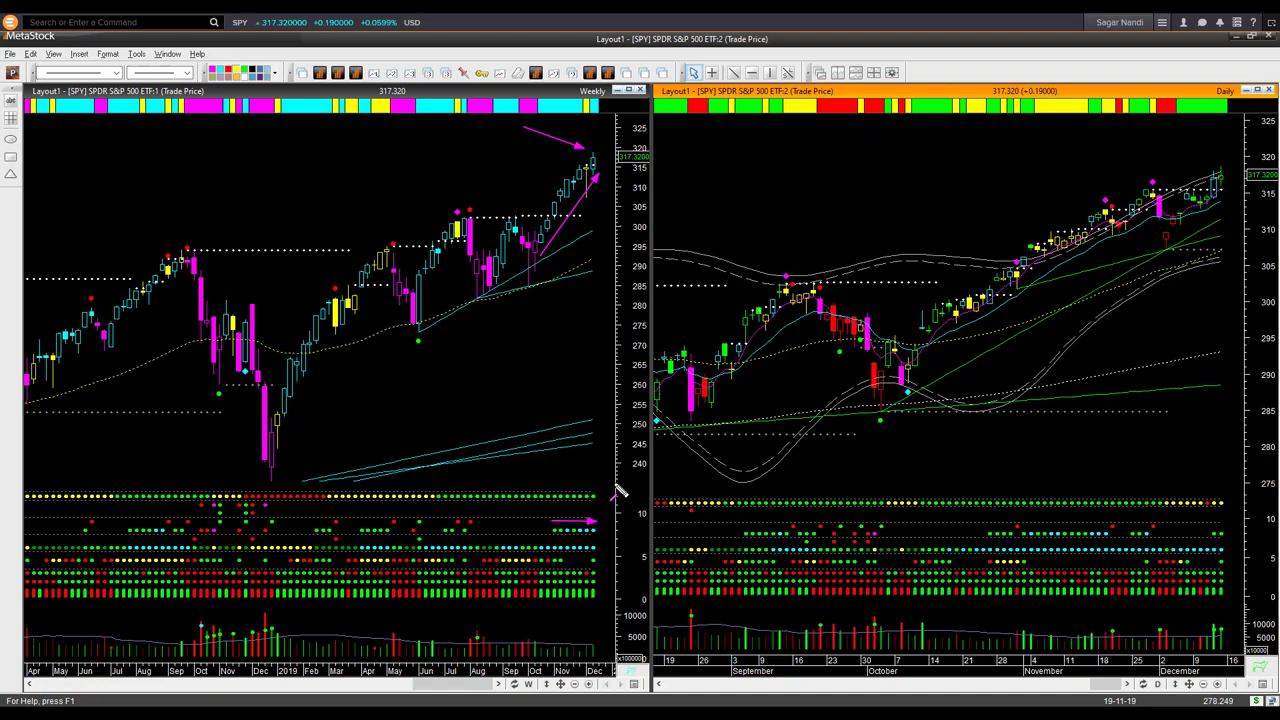
Draw arrows projecting the weekly SPY rally upward, tracing the rise from the December 2018 low, and marking the latest daily candles.
{"action": "left_click_drag", "start_coordinate": [604, 150], "coordinate": [625, 121]}
{"action": "left_click_drag", "start_coordinate": [607, 233], "coordinate": [617, 222]}
{"action": "left_click_drag", "start_coordinate": [274, 464], "coordinate": [393, 274]}
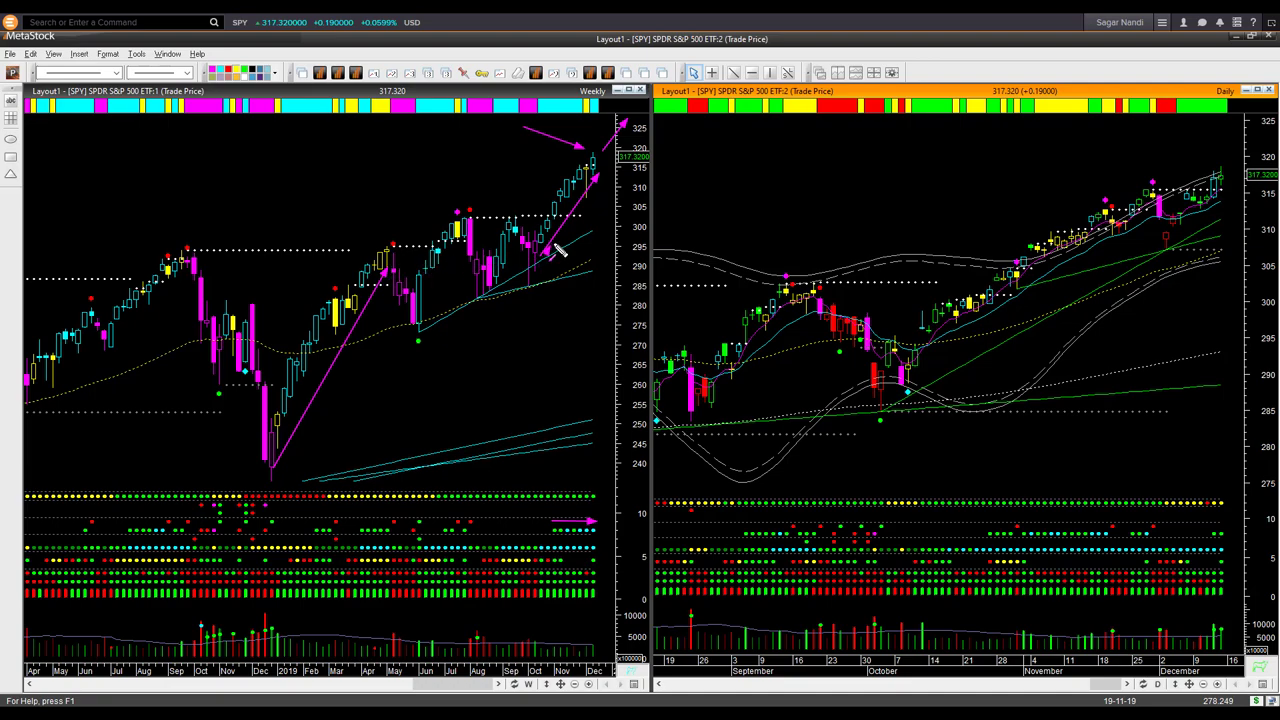
{"action": "left_click_drag", "start_coordinate": [560, 250], "coordinate": [632, 130]}
{"action": "left_click_drag", "start_coordinate": [665, 192], "coordinate": [674, 183]}
{"action": "left_click_drag", "start_coordinate": [1200, 190], "coordinate": [1228, 176]}
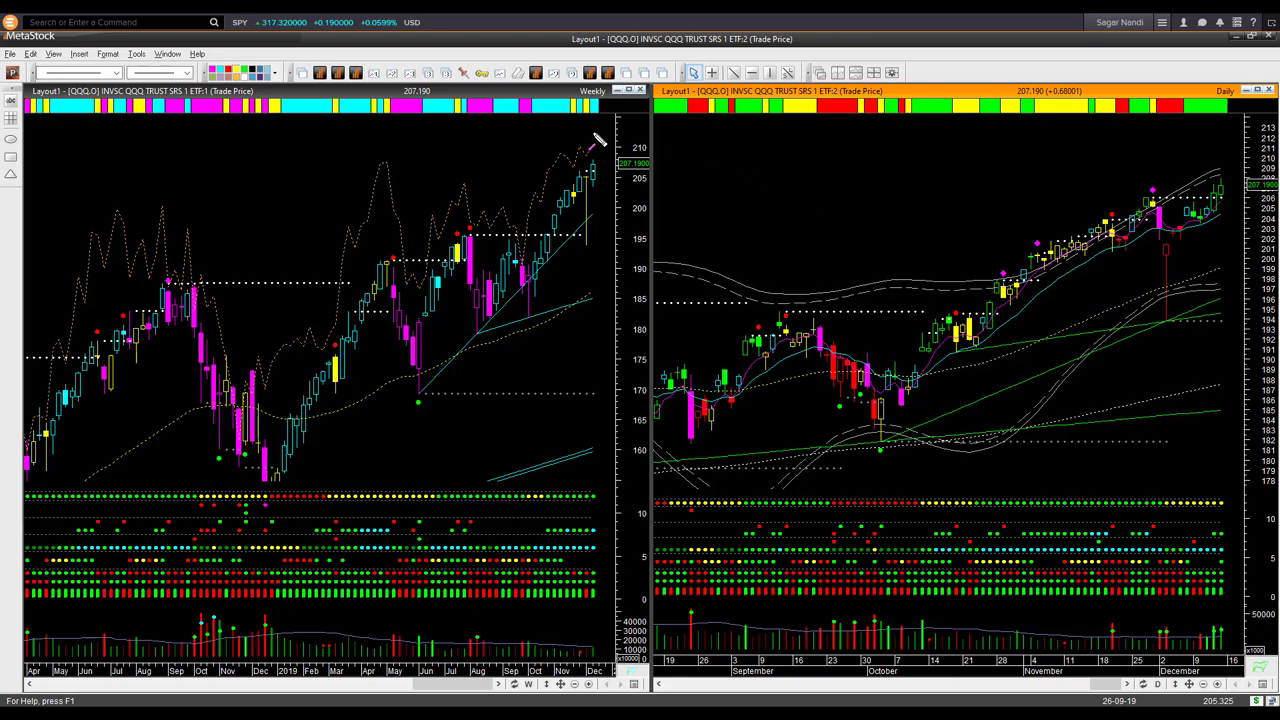
Draw arrows to the latest candles and the recent indicator dots on the weekly and daily QQQ charts.
{"action": "mouse_move", "coordinate": [583, 131]}
{"action": "left_mouse_down"}
{"action": "mouse_move", "coordinate": [616, 150]}
{"action": "mouse_move", "coordinate": [637, 121]}
{"action": "mouse_move", "coordinate": [601, 165]}
{"action": "left_mouse_up"}
{"action": "left_click_drag", "start_coordinate": [549, 522], "coordinate": [597, 528]}
{"action": "left_click_drag", "start_coordinate": [1200, 524], "coordinate": [1232, 524]}
{"action": "left_click_drag", "start_coordinate": [1204, 190], "coordinate": [1230, 166]}
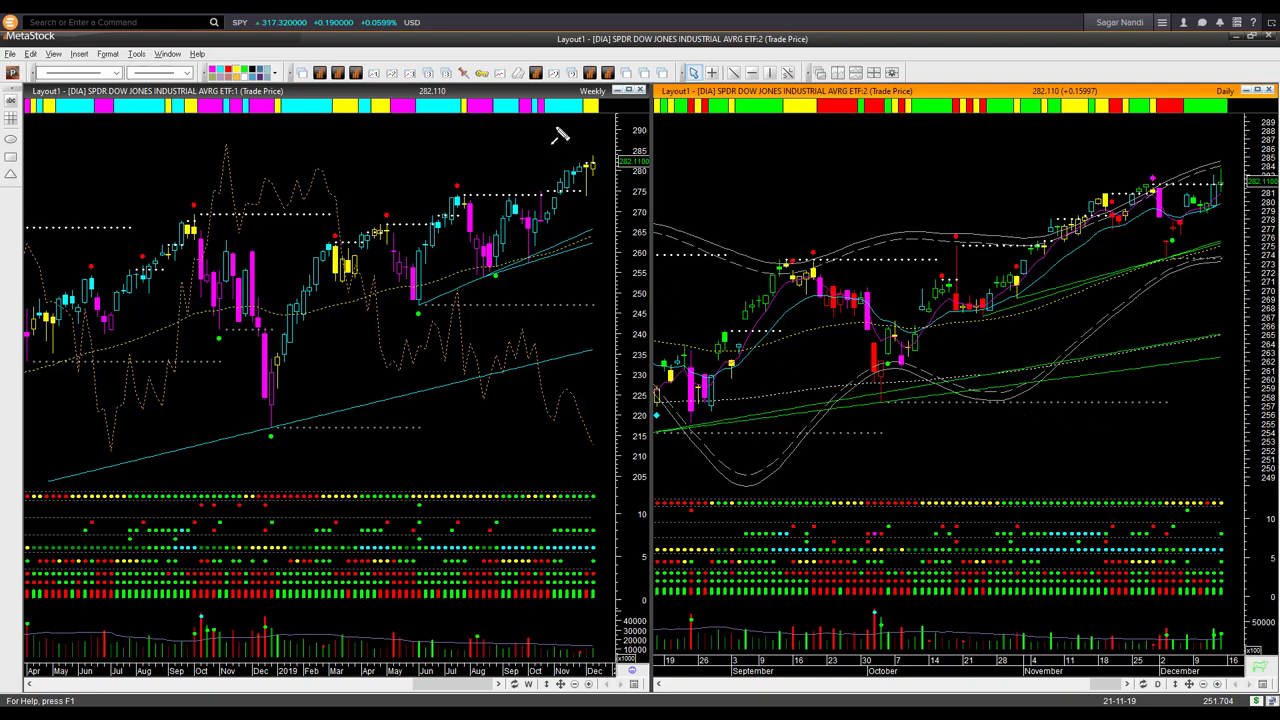
Draw arrows marking DIA's latest weekly candle, the falling dashed brown line, the daily upper band and both charts' indicator dots.
{"action": "left_click_drag", "start_coordinate": [556, 127], "coordinate": [595, 162]}
{"action": "left_click_drag", "start_coordinate": [536, 324], "coordinate": [610, 446]}
{"action": "left_click_drag", "start_coordinate": [1198, 178], "coordinate": [1236, 160]}
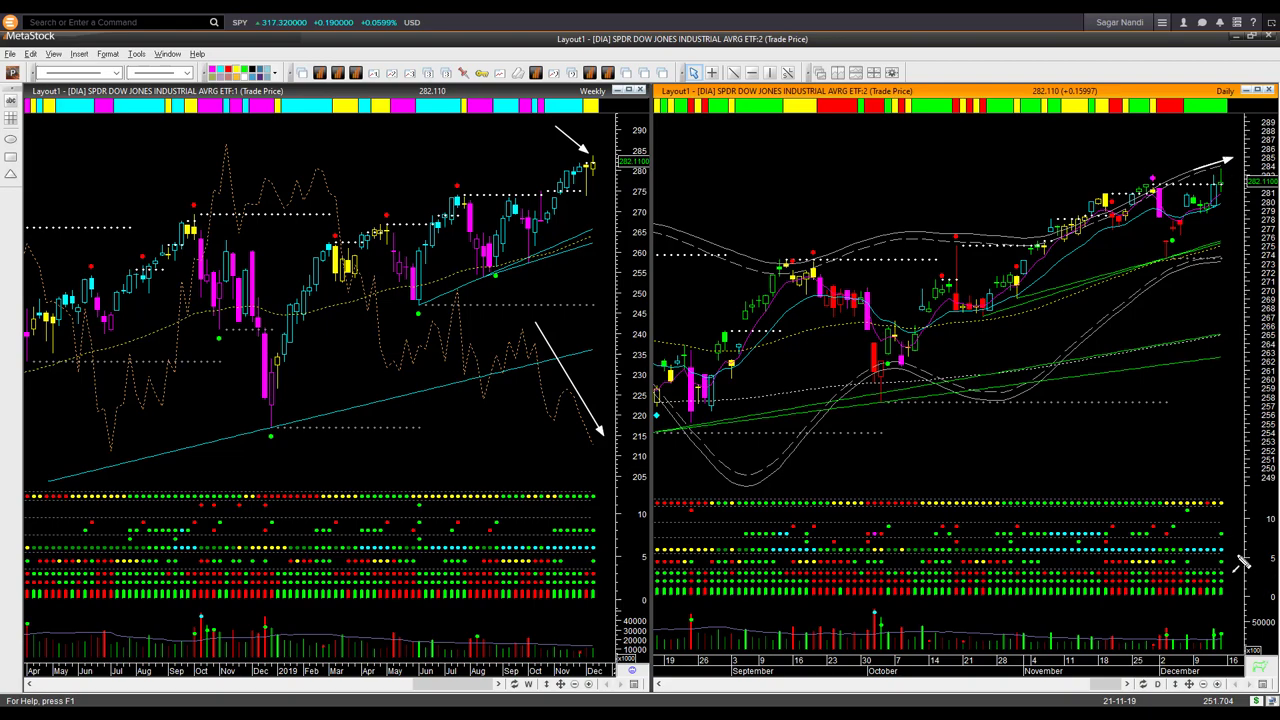
{"action": "left_click_drag", "start_coordinate": [1231, 507], "coordinate": [1224, 536]}
{"action": "left_click_drag", "start_coordinate": [552, 522], "coordinate": [612, 524]}
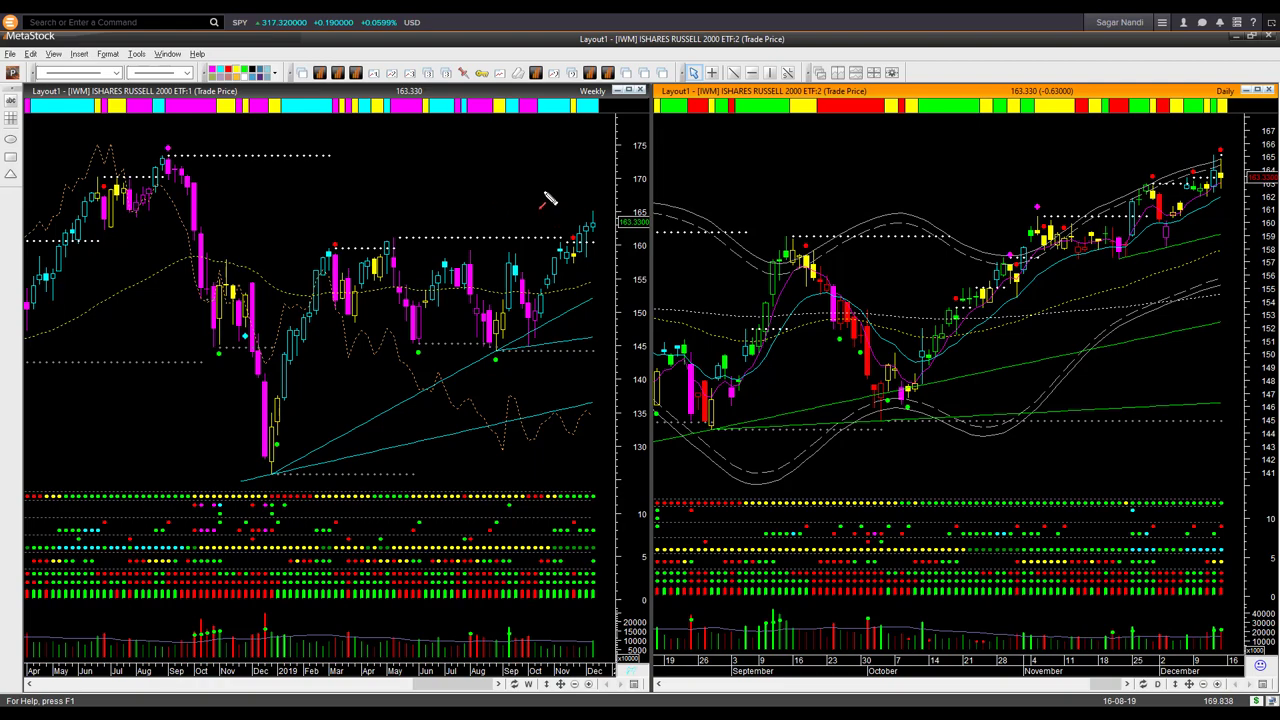
Draw arrows marking IWM's latest weekly candle, the dotted high level, both charts' indicator dots and the latest daily upswing.
{"action": "left_click_drag", "start_coordinate": [543, 191], "coordinate": [593, 218]}
{"action": "left_click_drag", "start_coordinate": [337, 160], "coordinate": [452, 161]}
{"action": "left_click_drag", "start_coordinate": [577, 521], "coordinate": [621, 522]}
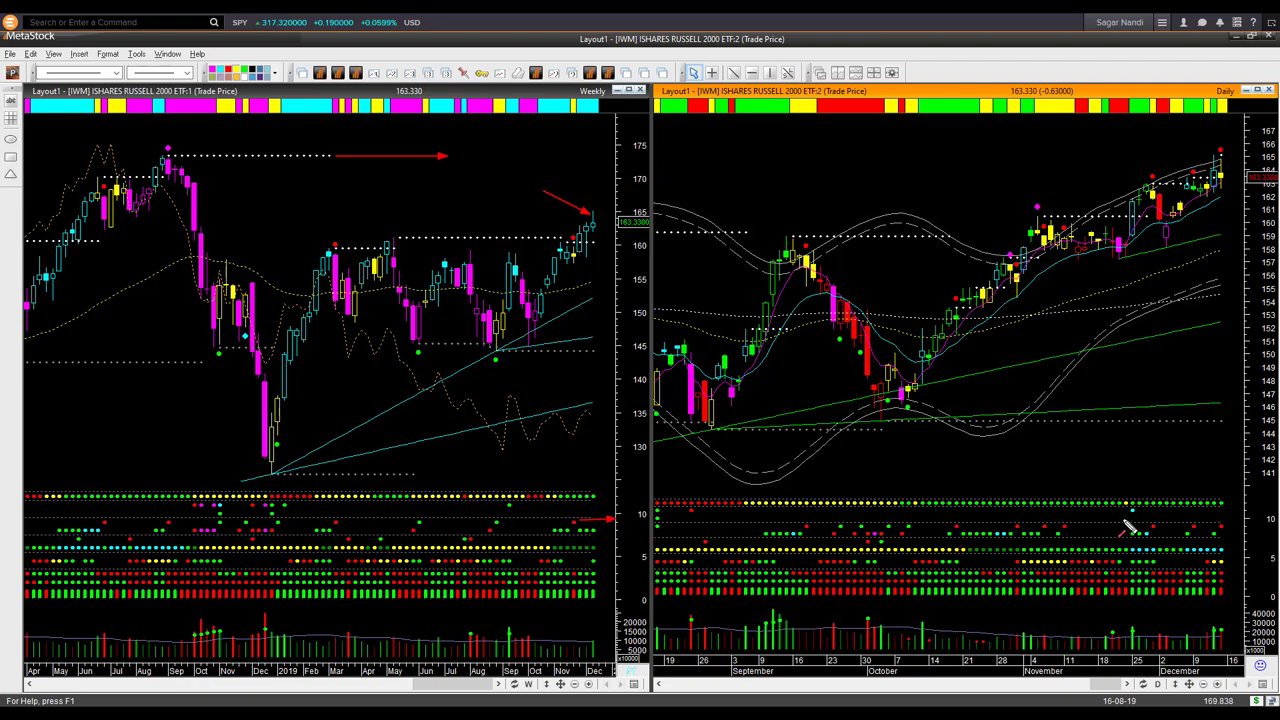
{"action": "left_click_drag", "start_coordinate": [1240, 506], "coordinate": [1223, 523]}
{"action": "mouse_move", "coordinate": [1218, 251]}
{"action": "left_mouse_down"}
{"action": "mouse_move", "coordinate": [1246, 157]}
{"action": "mouse_move", "coordinate": [1245, 190]}
{"action": "left_mouse_up"}
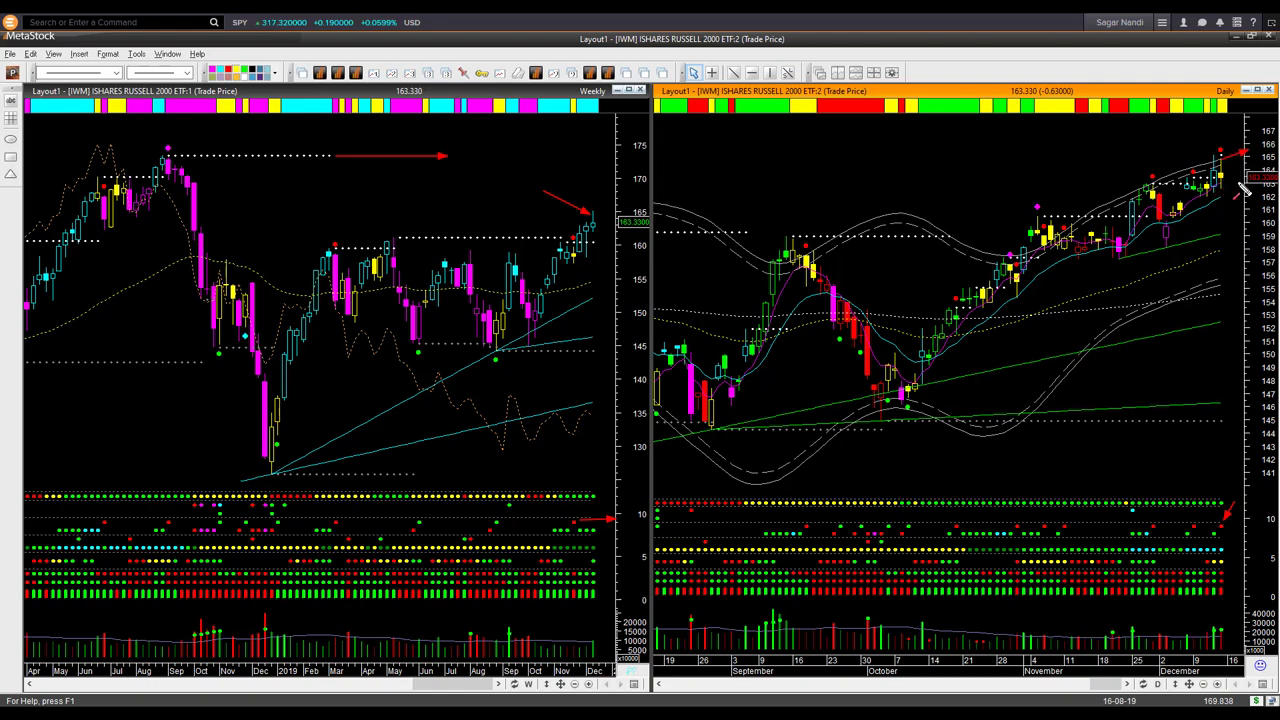
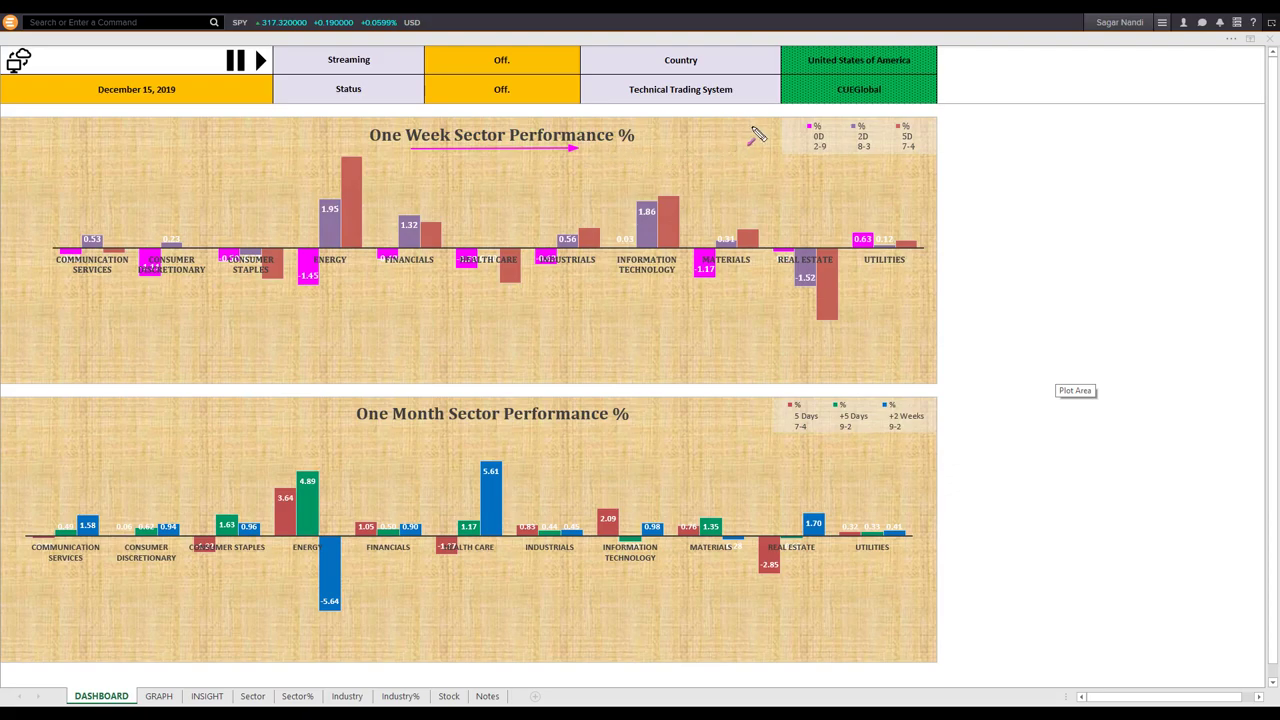
Draw arrows to the 0D legend entry and the positive Information Technology and Utilities bars in the one-week sector chart.
{"action": "left_click_drag", "start_coordinate": [750, 128], "coordinate": [816, 152]}
{"action": "left_click_drag", "start_coordinate": [834, 162], "coordinate": [822, 160]}
{"action": "left_click_drag", "start_coordinate": [596, 200], "coordinate": [620, 236]}
{"action": "left_click_drag", "start_coordinate": [838, 197], "coordinate": [853, 220]}
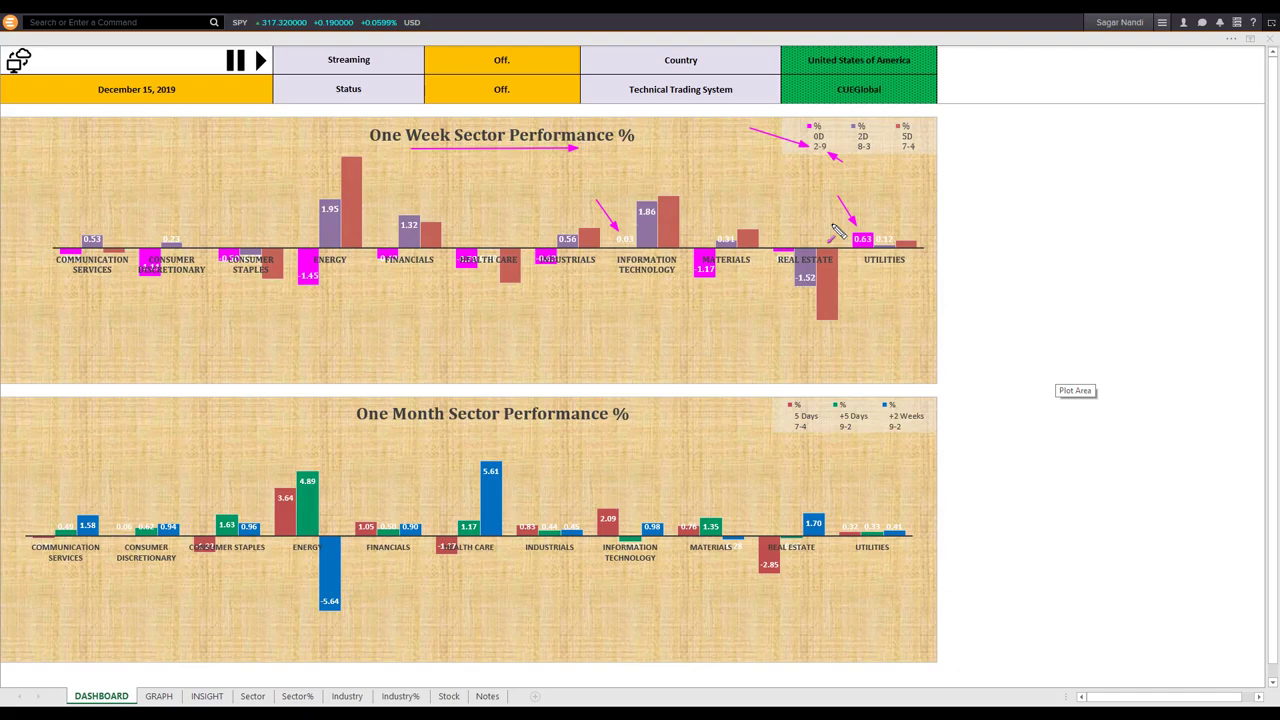
Point arrows at the negative 0D bars in the one-week sector chart, from Materials across to Communication Services.
{"action": "left_click_drag", "start_coordinate": [666, 328], "coordinate": [703, 281]}
{"action": "left_click_drag", "start_coordinate": [532, 298], "coordinate": [553, 268]}
{"action": "left_click_drag", "start_coordinate": [435, 297], "coordinate": [460, 277]}
{"action": "left_click_drag", "start_coordinate": [350, 297], "coordinate": [378, 258]}
{"action": "left_click_drag", "start_coordinate": [288, 331], "coordinate": [311, 285]}
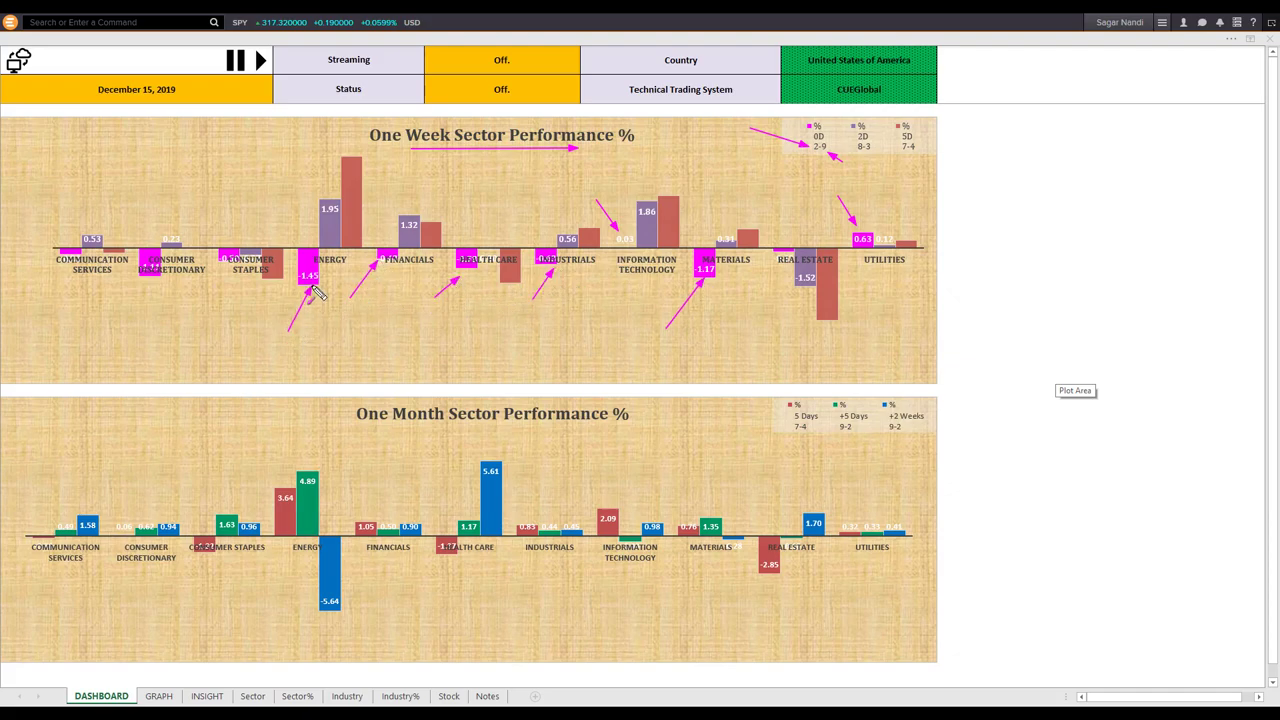
{"action": "left_click_drag", "start_coordinate": [213, 308], "coordinate": [237, 271]}
{"action": "left_click_drag", "start_coordinate": [131, 311], "coordinate": [150, 285]}
{"action": "left_click_drag", "start_coordinate": [37, 297], "coordinate": [55, 272]}
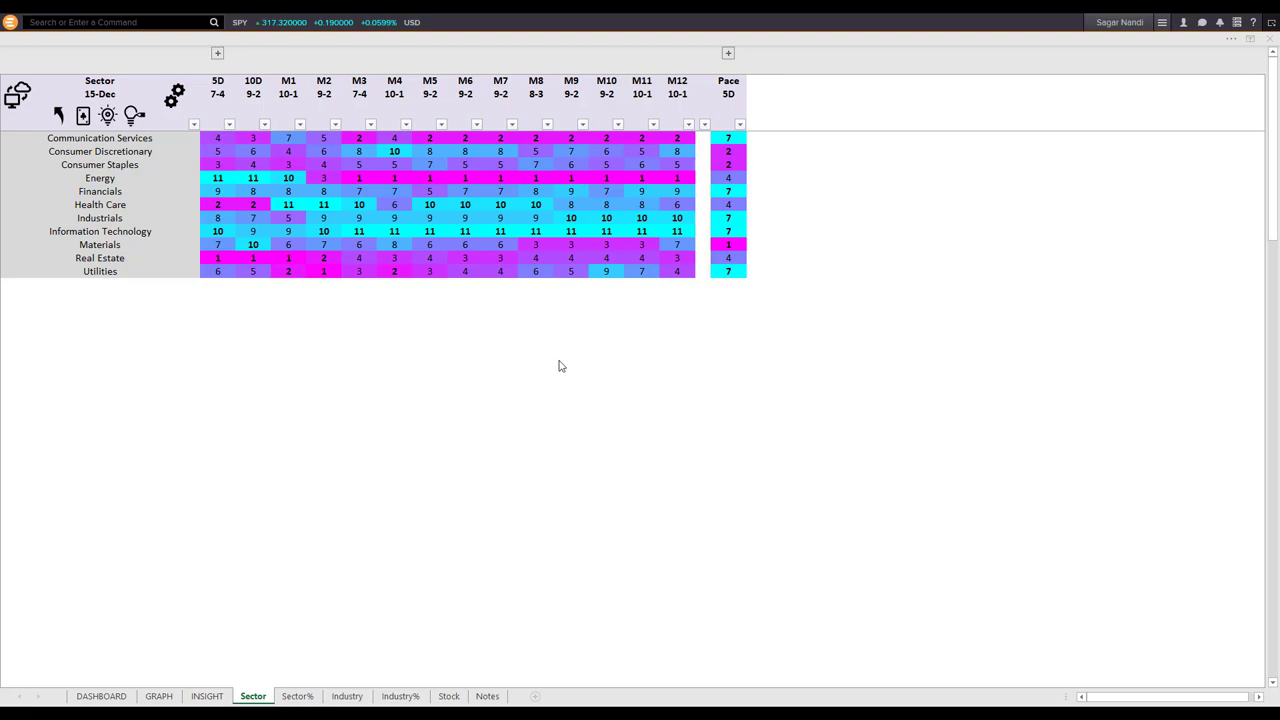
Highlight the M1 to M12 headers, the 5D and 10D headers, and the Pace 5D column in the Sector table.
{"action": "left_click", "coordinate": [286, 94]}
{"action": "left_click", "coordinate": [287, 93]}
{"action": "left_click_drag", "start_coordinate": [286, 94], "coordinate": [677, 115]}
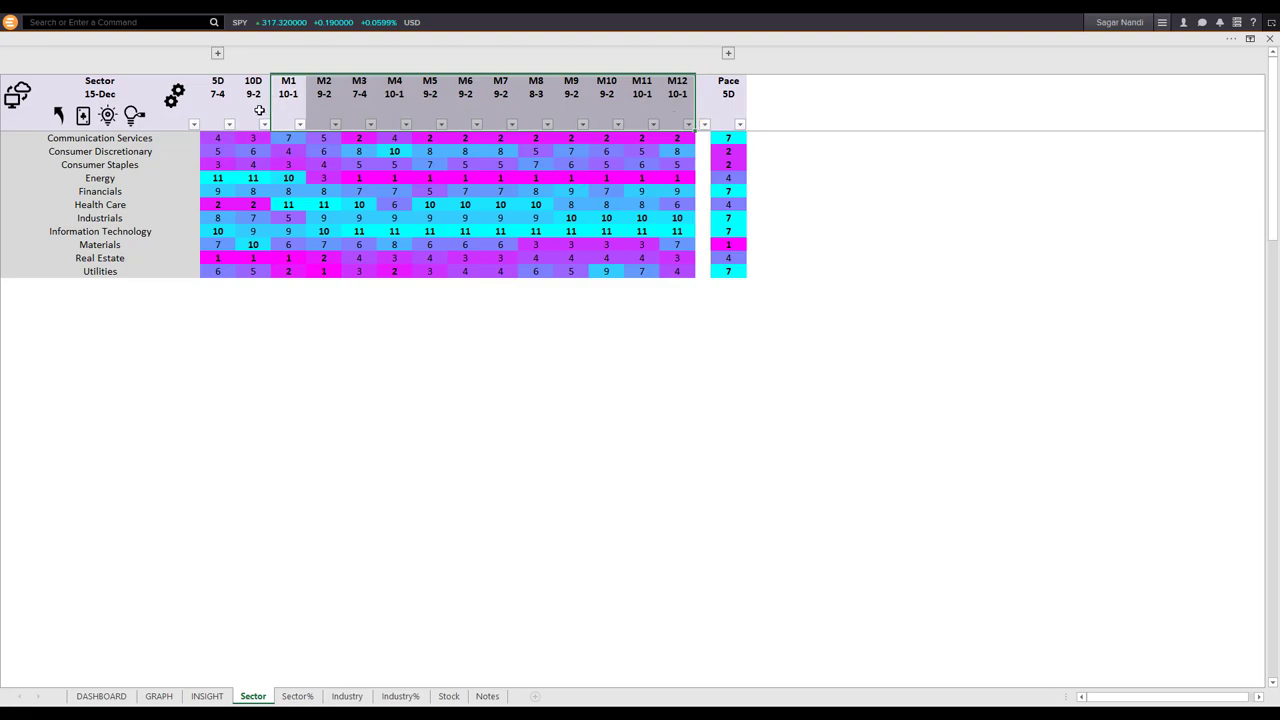
{"action": "left_click_drag", "start_coordinate": [260, 108], "coordinate": [215, 110]}
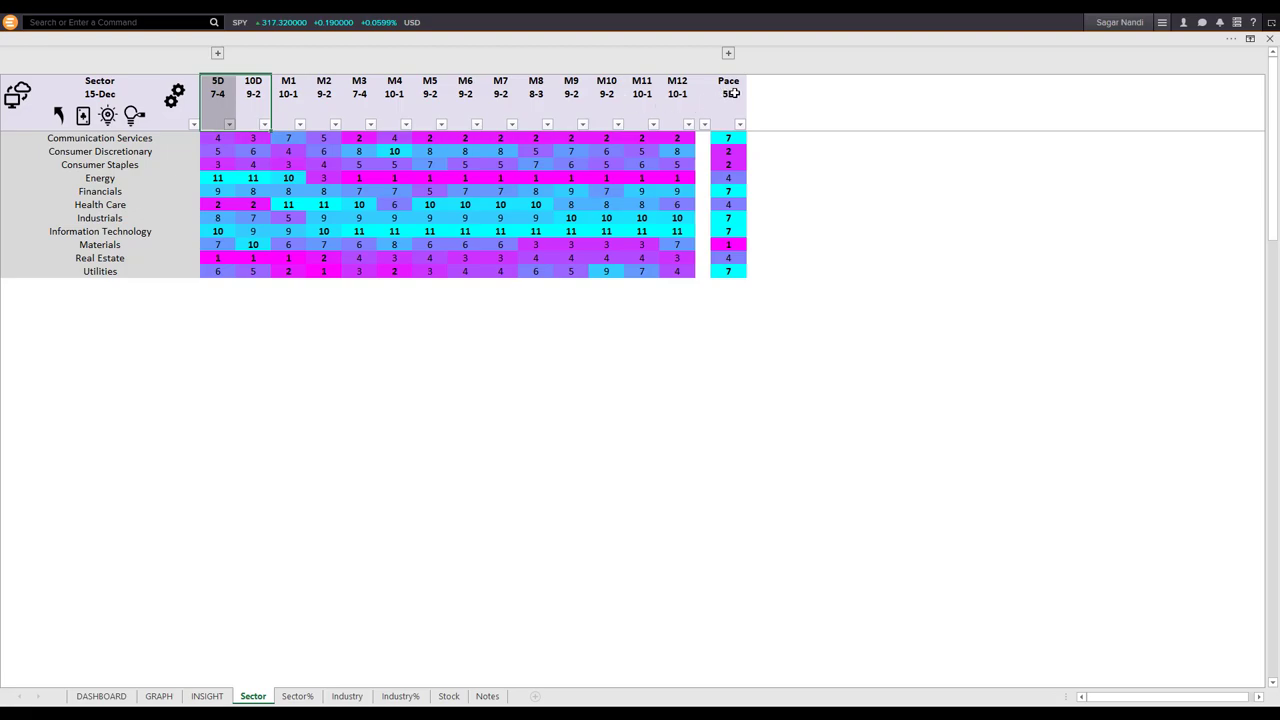
{"action": "left_click_drag", "start_coordinate": [728, 93], "coordinate": [728, 270]}
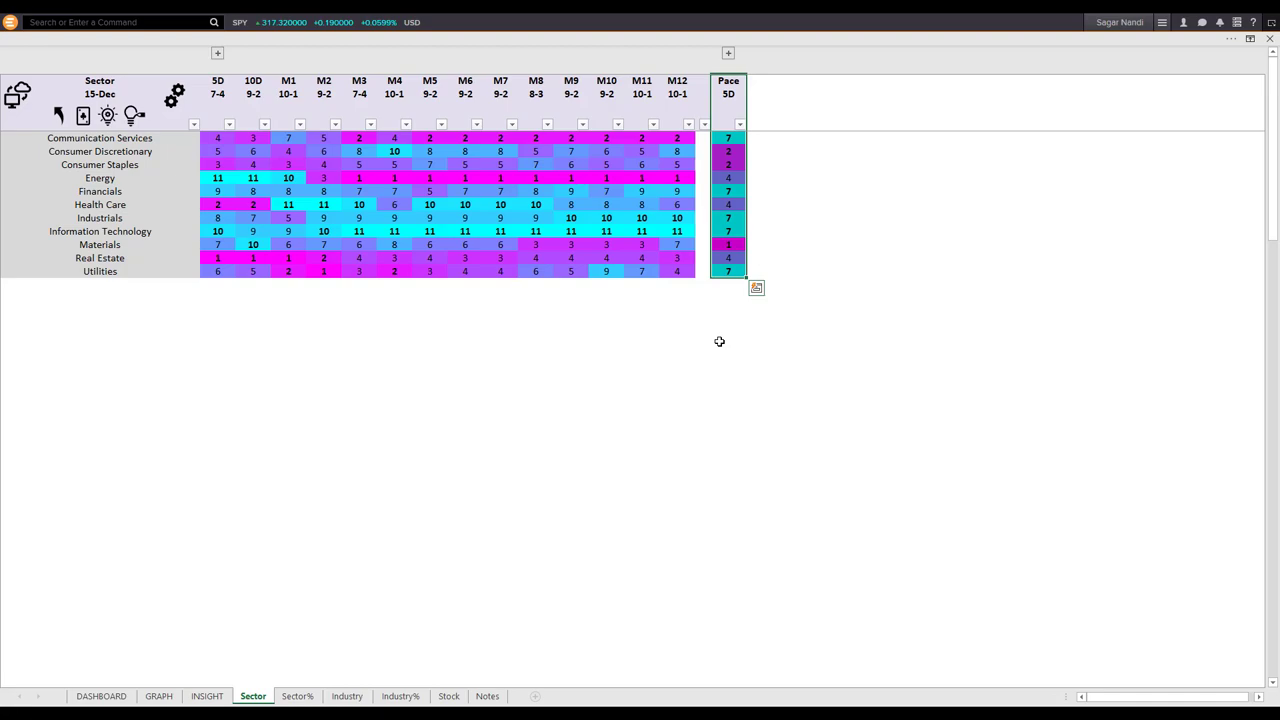
Sort the Sector table by the 5D rank from highest to lowest and highlight the Energy and Information Technology ranks.
{"action": "left_click", "coordinate": [213, 95]}
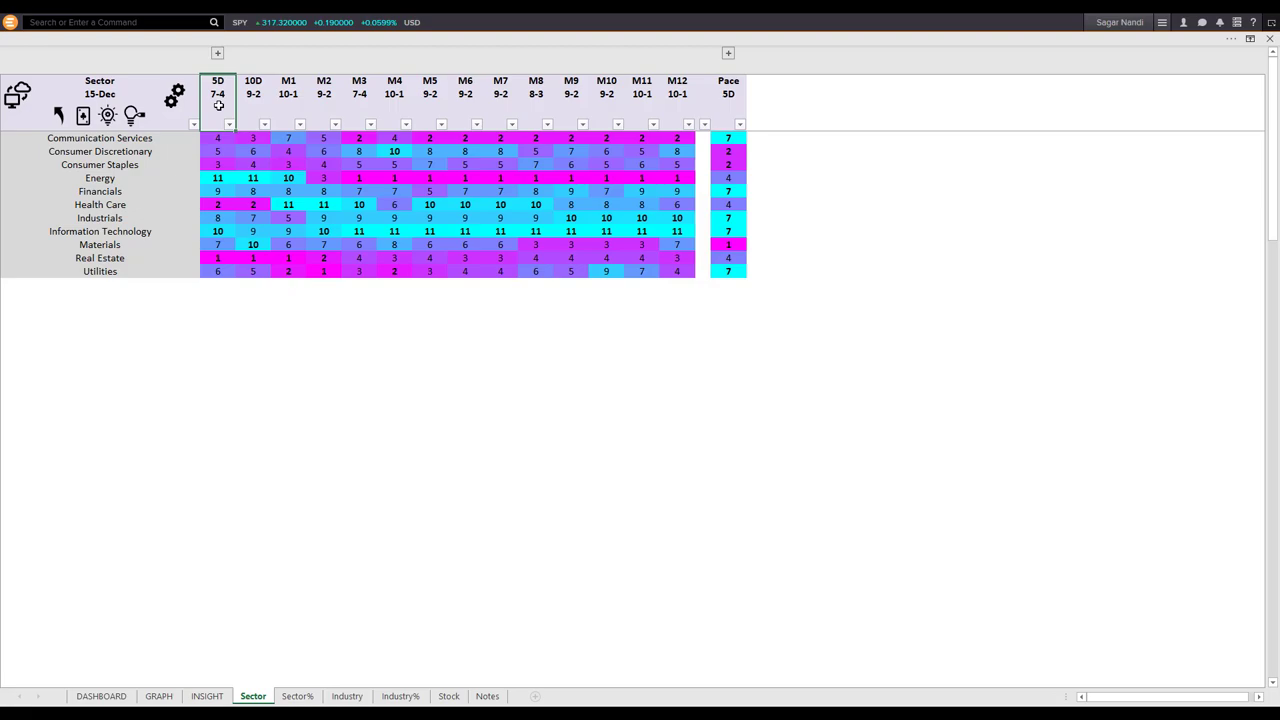
{"action": "left_click", "coordinate": [218, 105]}
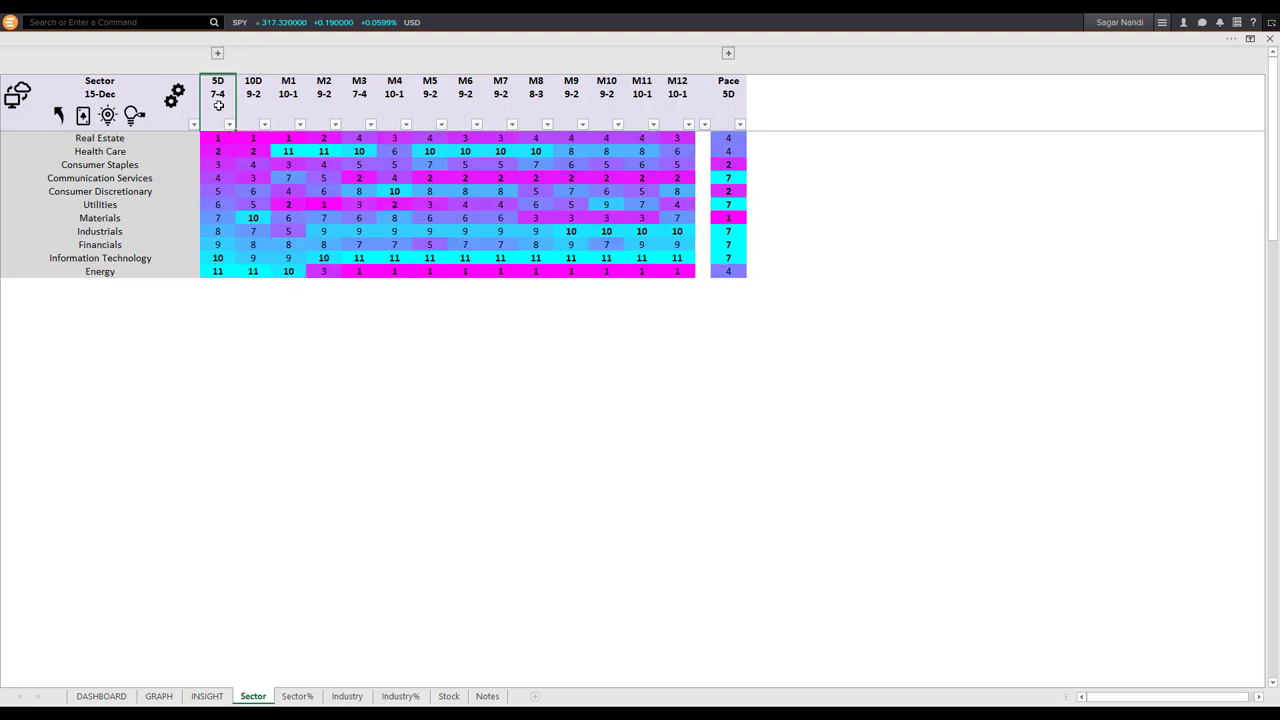
{"action": "left_click", "coordinate": [218, 105]}
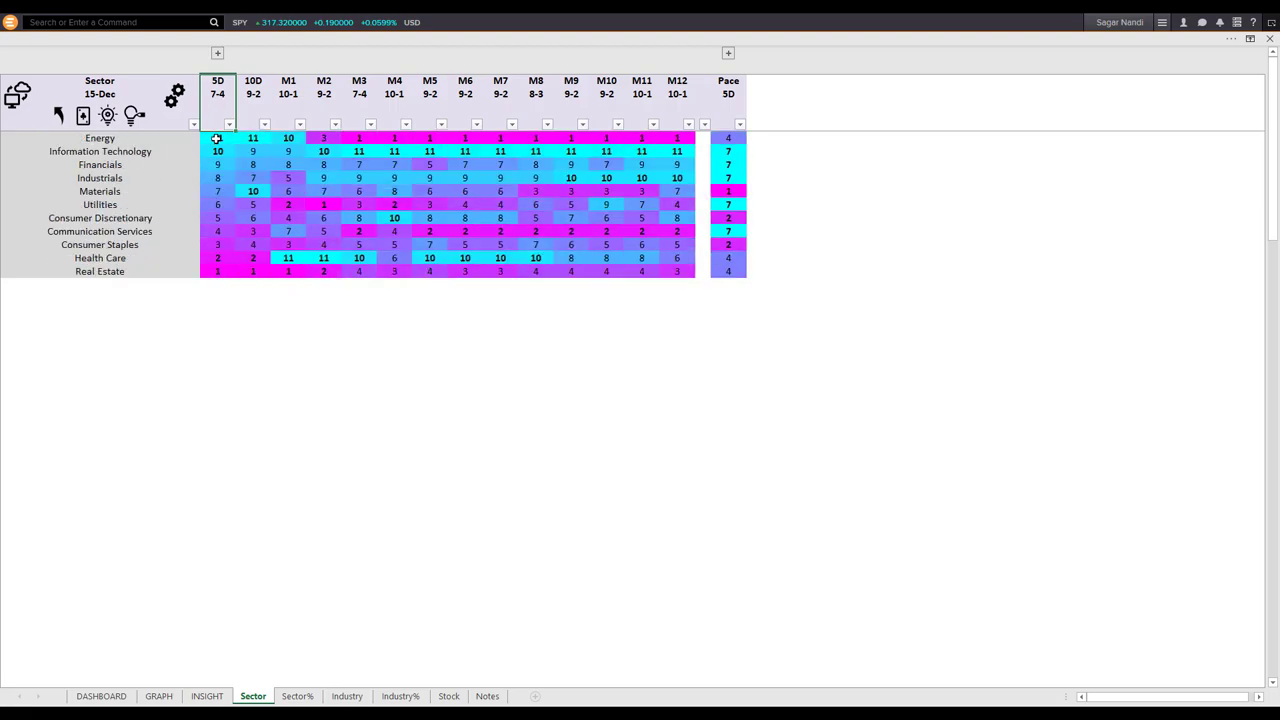
{"action": "left_click_drag", "start_coordinate": [216, 138], "coordinate": [217, 151]}
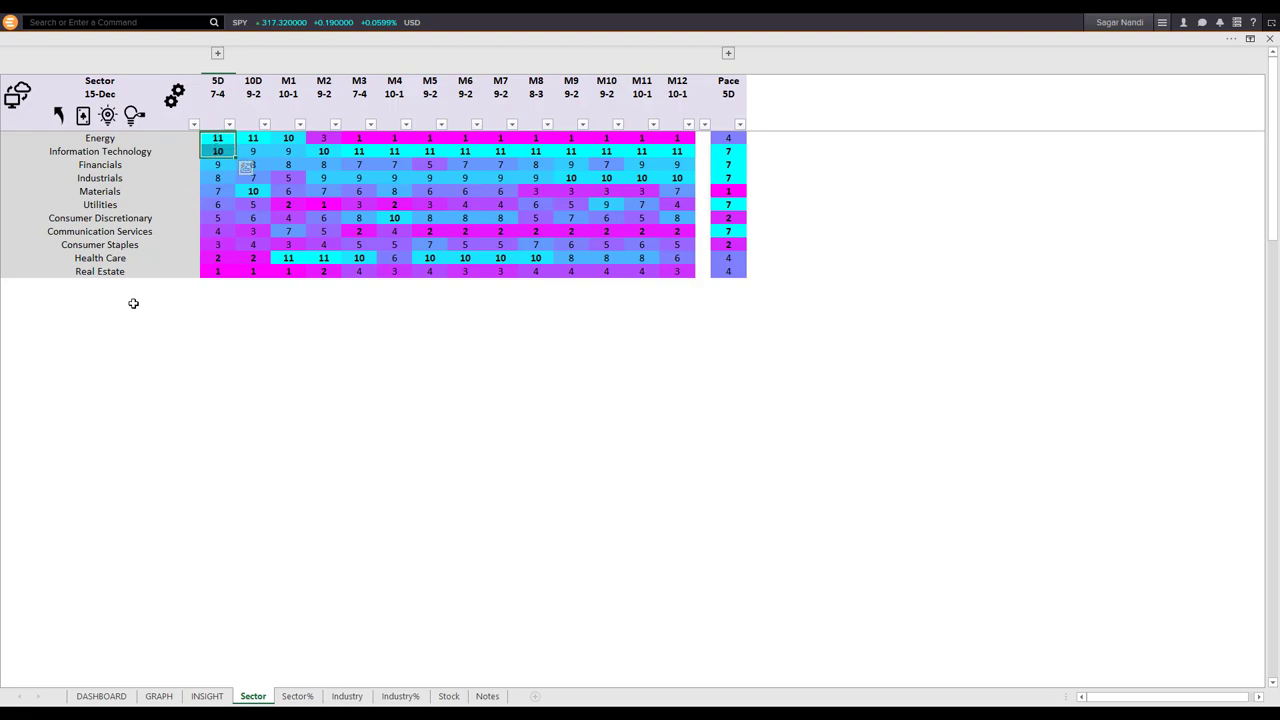
Highlight the Energy and Information Technology rows together in the Sector table, and the Energy row on its own.
{"action": "left_click_drag", "start_coordinate": [113, 138], "coordinate": [145, 151]}
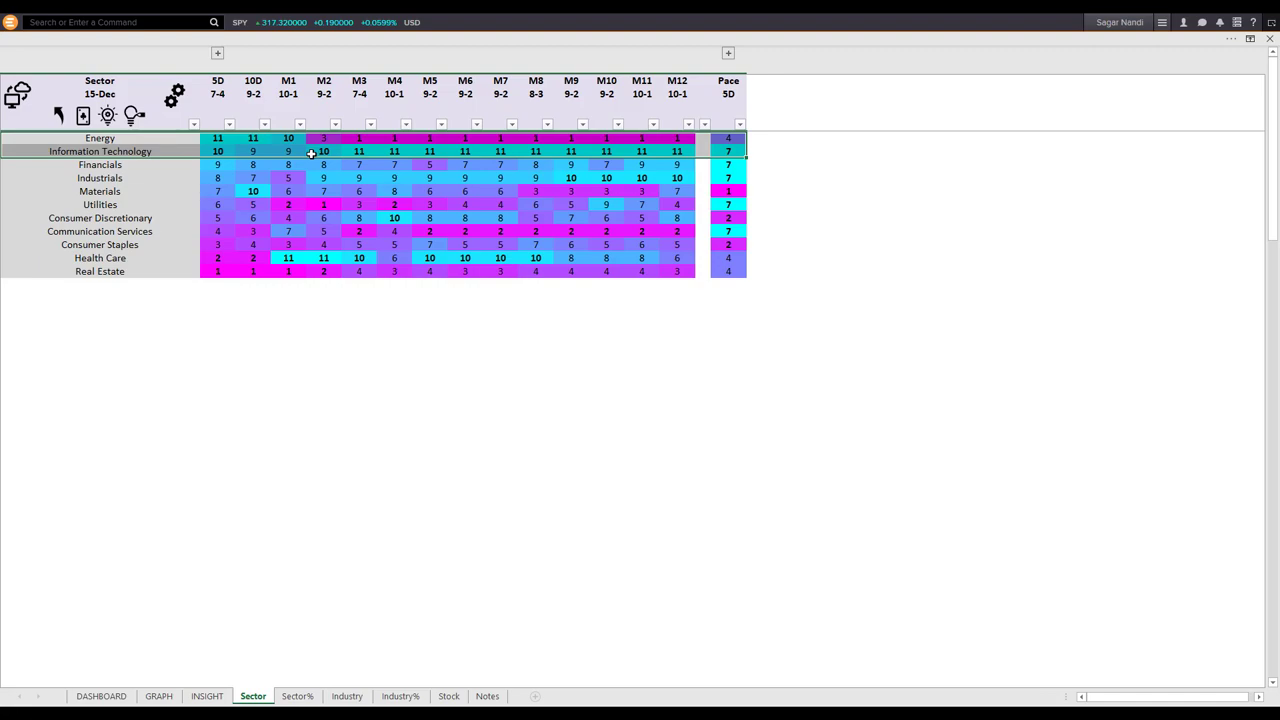
{"action": "left_click", "coordinate": [164, 139]}
{"action": "left_click", "coordinate": [108, 116]}
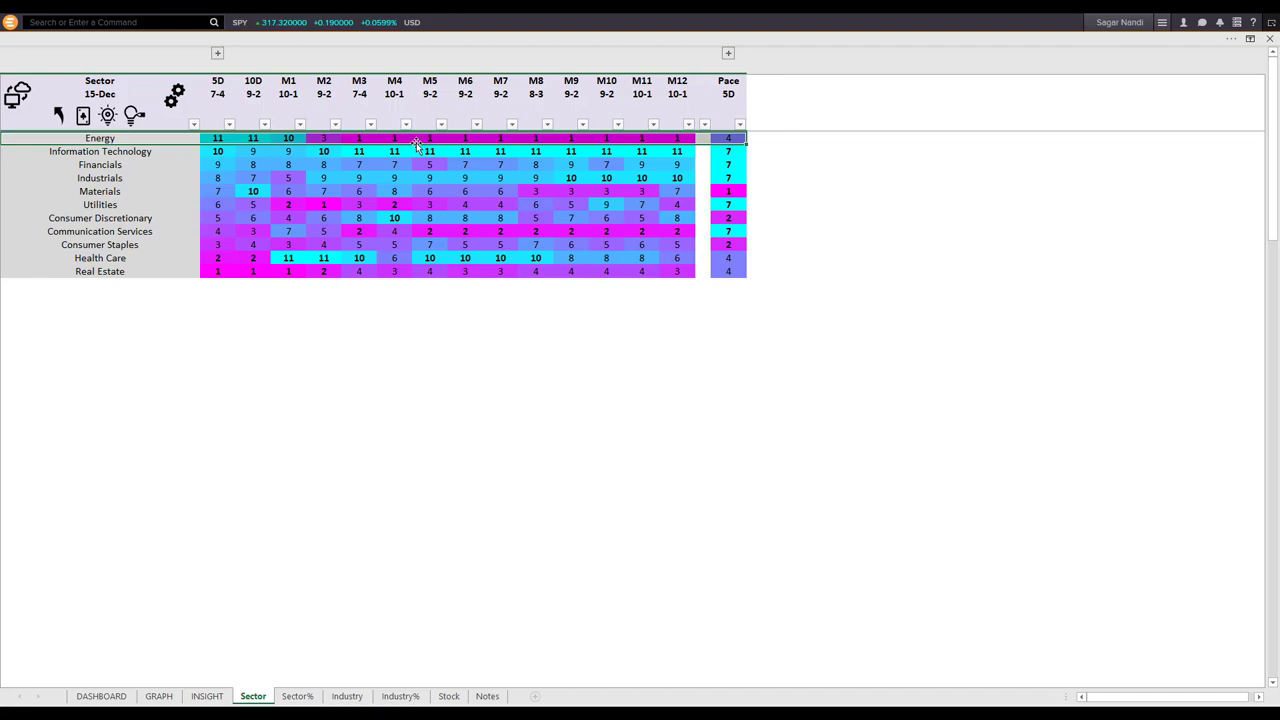
Draw arrows to Energy's 5D, 10D and M1 ranks and to the M1 header in the Sector table.
{"action": "left_click", "coordinate": [213, 139]}
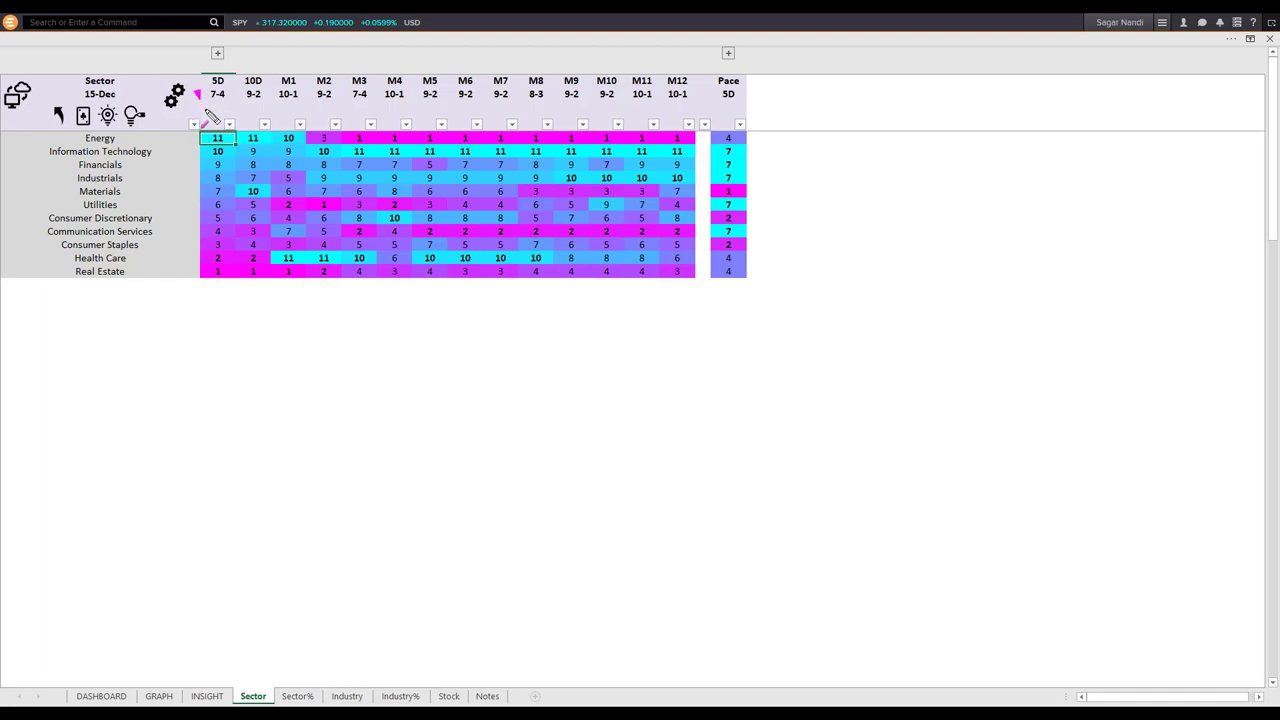
{"action": "left_click_drag", "start_coordinate": [206, 121], "coordinate": [209, 133]}
{"action": "left_click_drag", "start_coordinate": [242, 100], "coordinate": [254, 129]}
{"action": "left_click_drag", "start_coordinate": [333, 46], "coordinate": [298, 76]}
{"action": "left_click_drag", "start_coordinate": [287, 113], "coordinate": [289, 129]}
{"action": "mouse_move", "coordinate": [242, 99]}
{"action": "left_mouse_down"}
{"action": "mouse_move", "coordinate": [250, 122]}
{"action": "mouse_move", "coordinate": [216, 121]}
{"action": "left_mouse_up"}
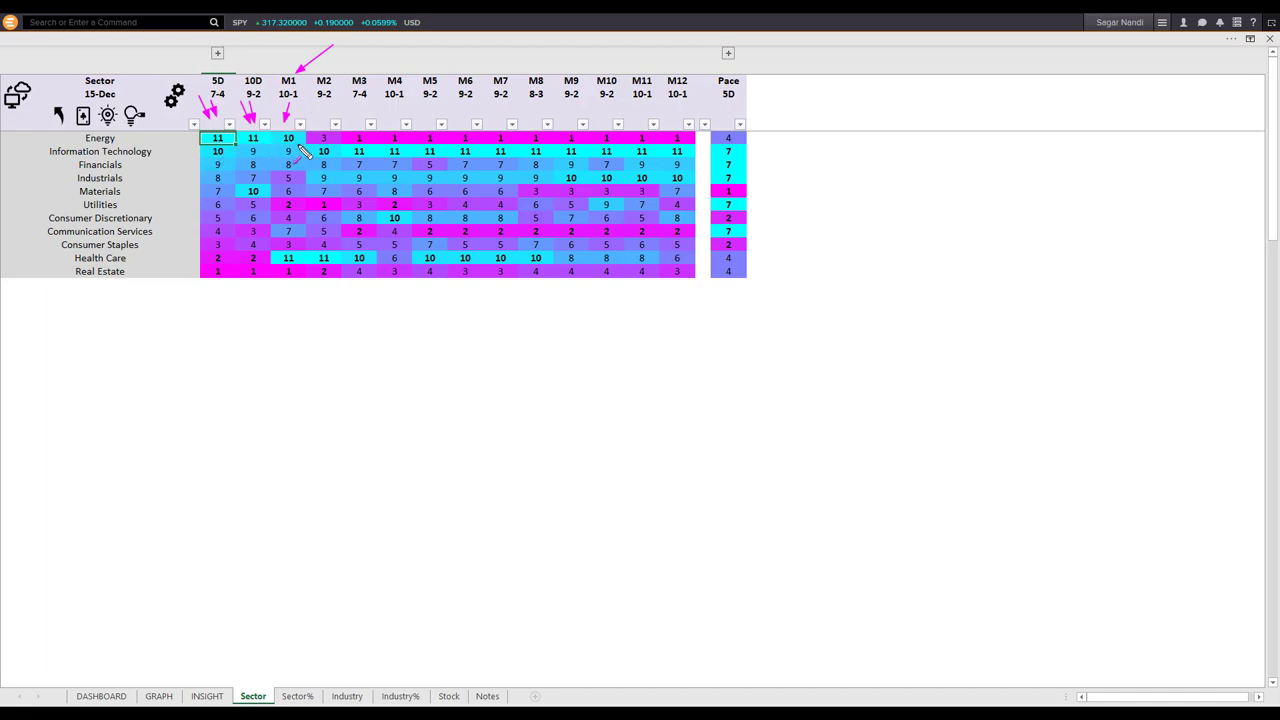
{"action": "left_click_drag", "start_coordinate": [299, 145], "coordinate": [170, 150]}
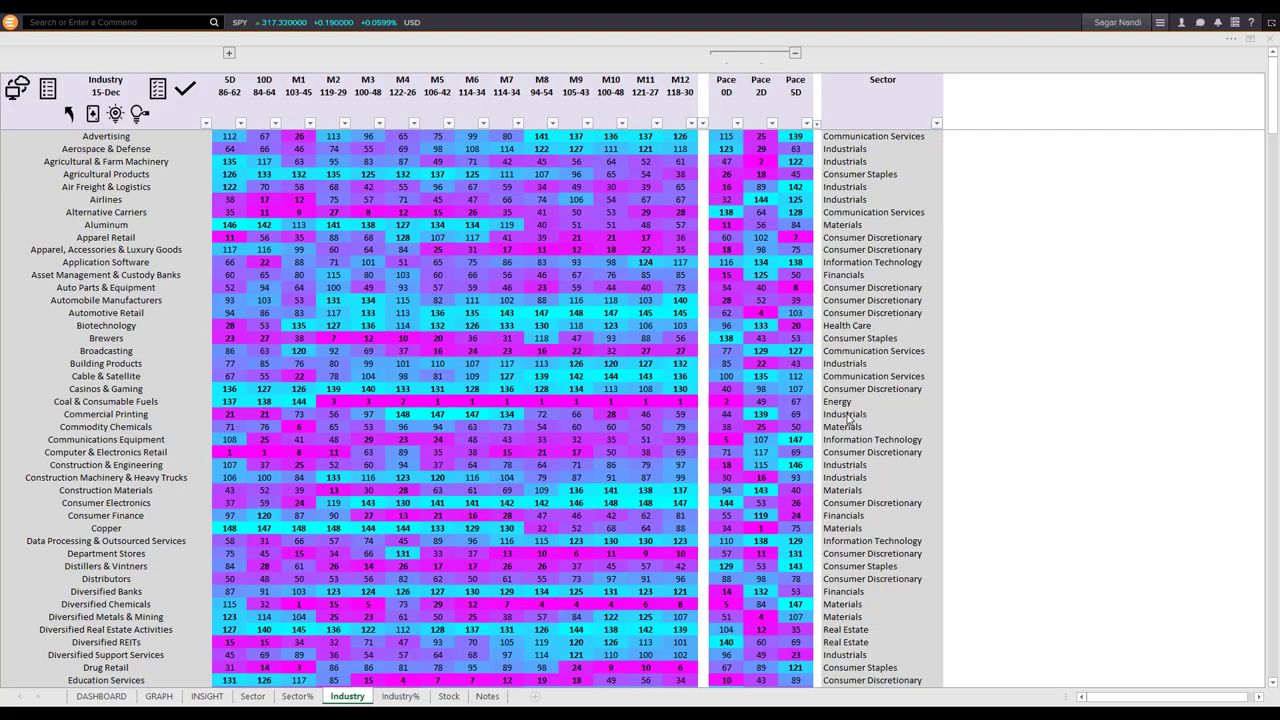
Sort the Industry table by the 5D rank from highest to lowest and highlight the top 5D ranks.
{"action": "left_click", "coordinate": [228, 92]}
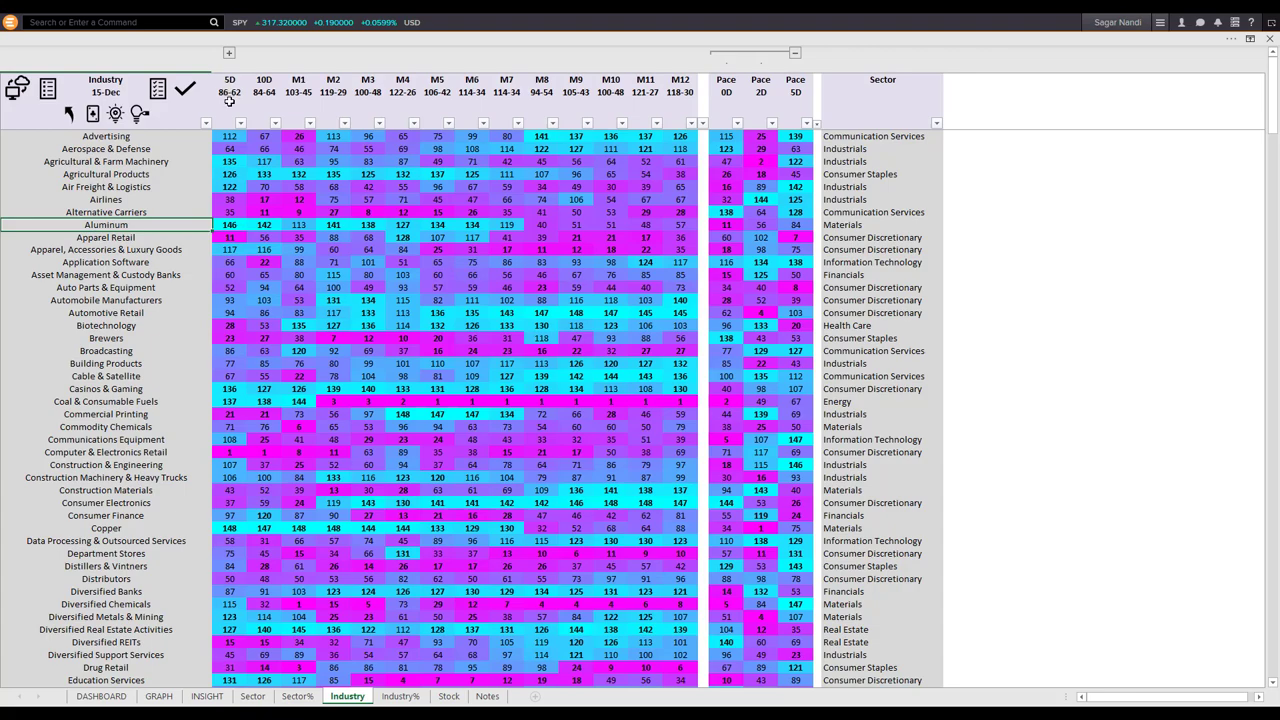
{"action": "left_click", "coordinate": [228, 100]}
{"action": "left_click", "coordinate": [228, 100]}
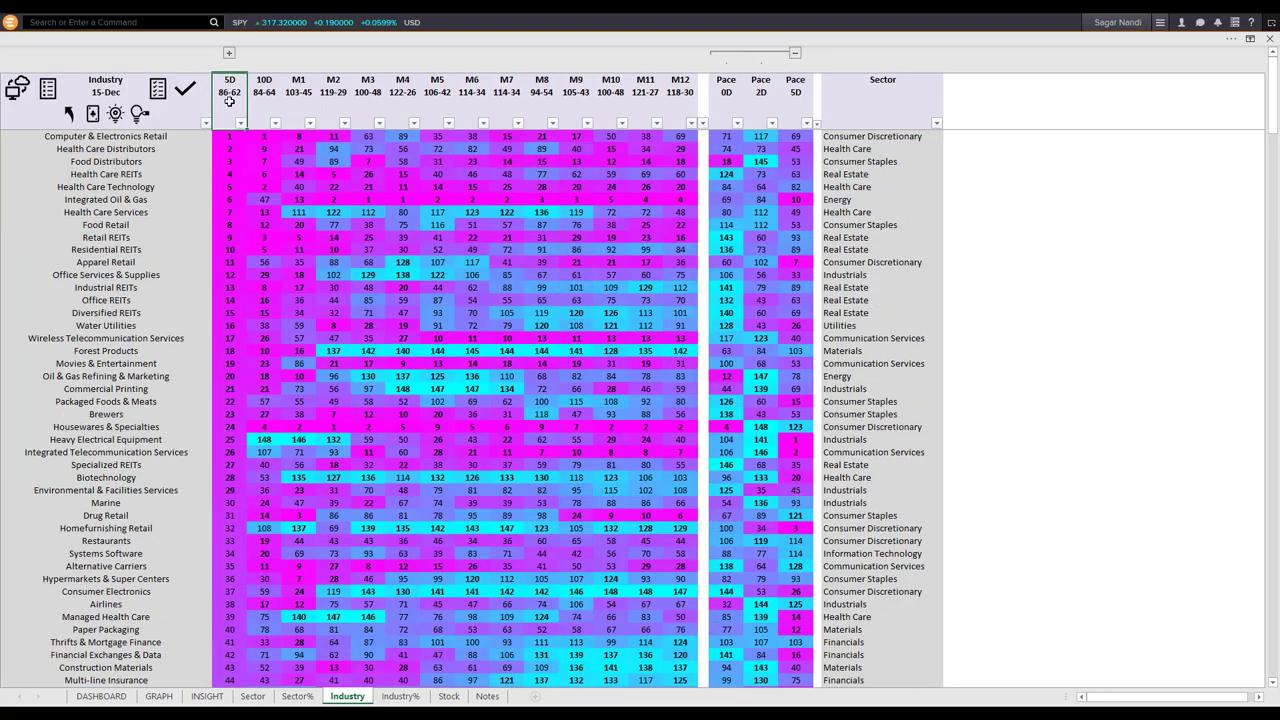
{"action": "left_click_drag", "start_coordinate": [228, 136], "coordinate": [220, 341]}
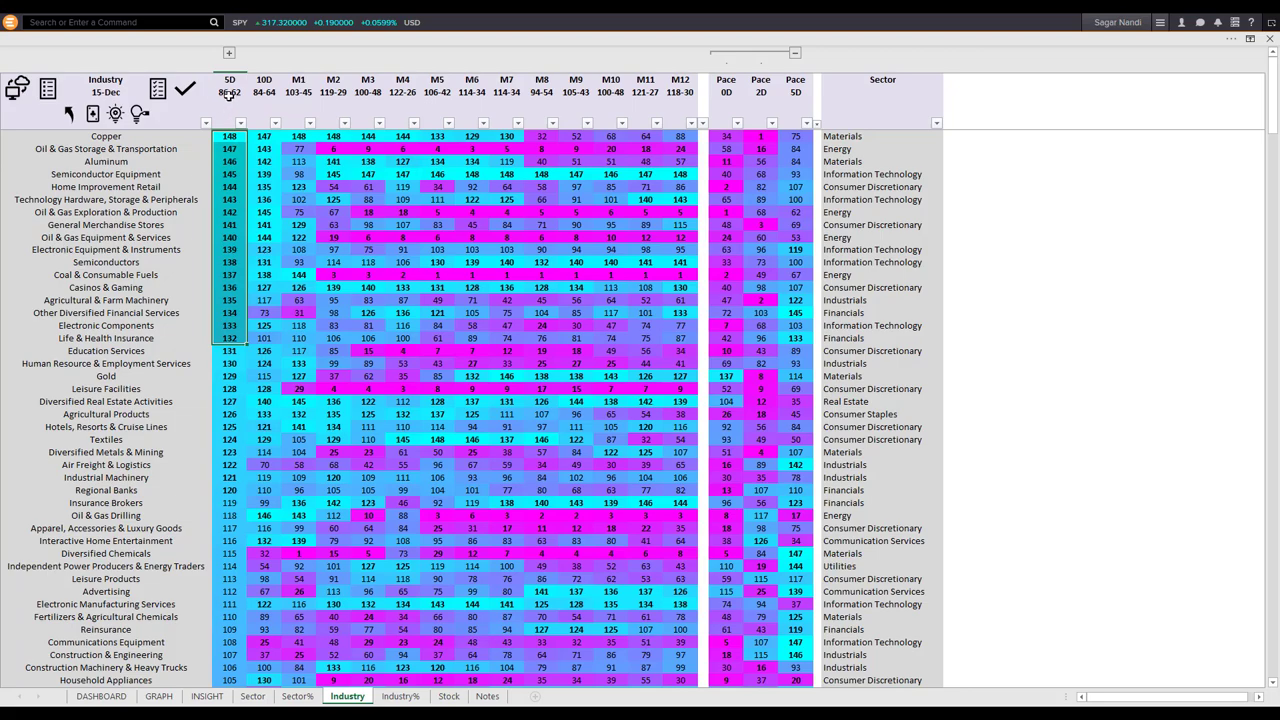
{"action": "left_click_drag", "start_coordinate": [228, 98], "coordinate": [228, 250]}
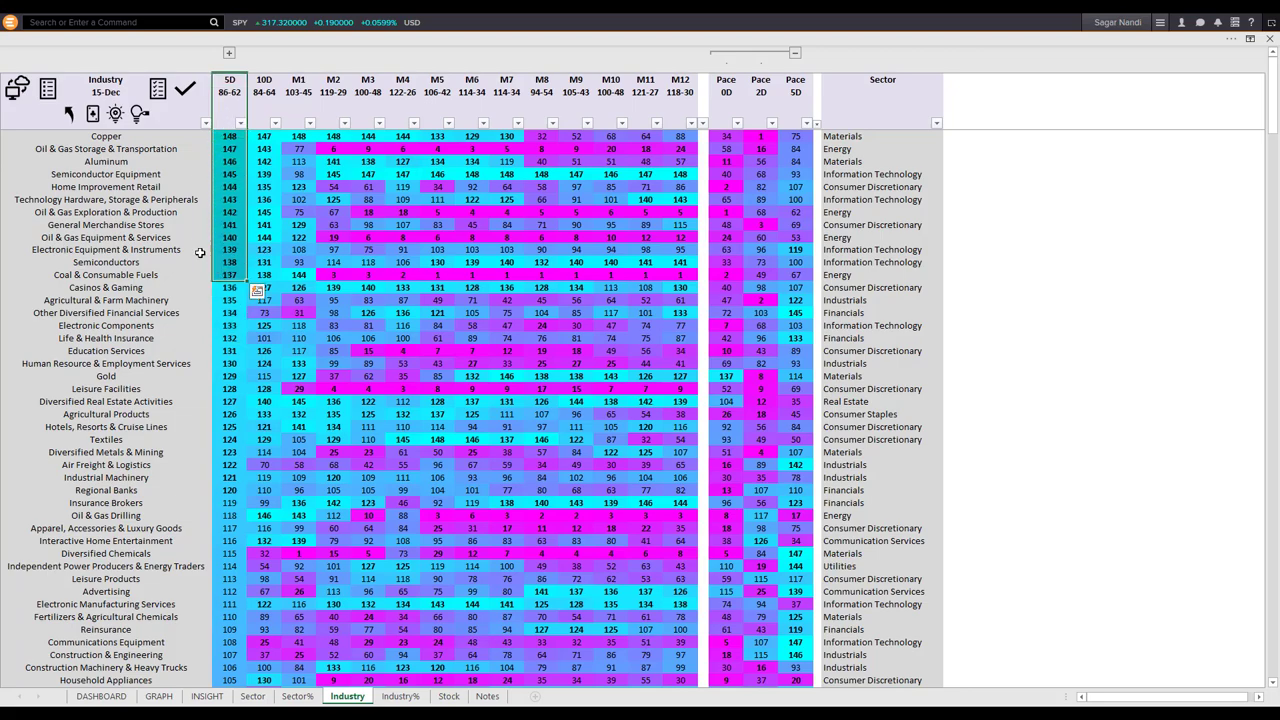
Highlight the ten top-ranked industry rows and single out Oil & Gas Storage & Transportation, Exploration & Production, and Equipment & Services.
{"action": "left_click", "coordinate": [95, 116]}
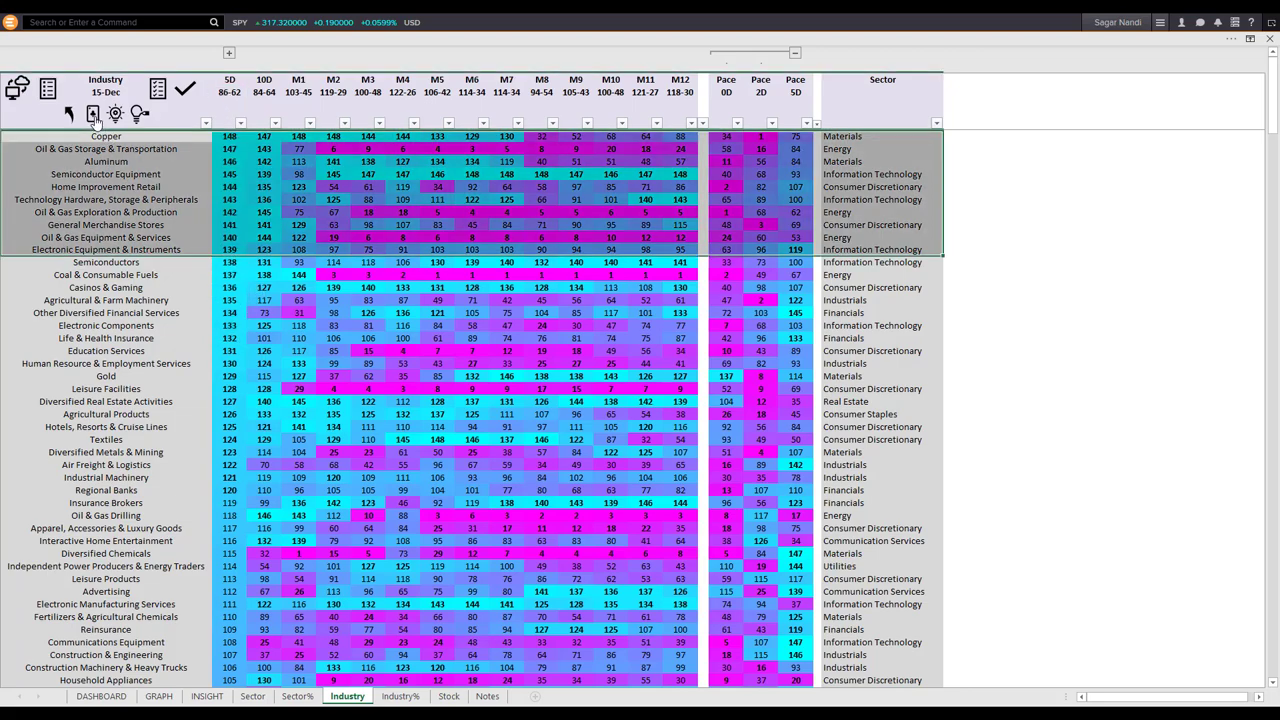
{"action": "left_click", "coordinate": [166, 149]}
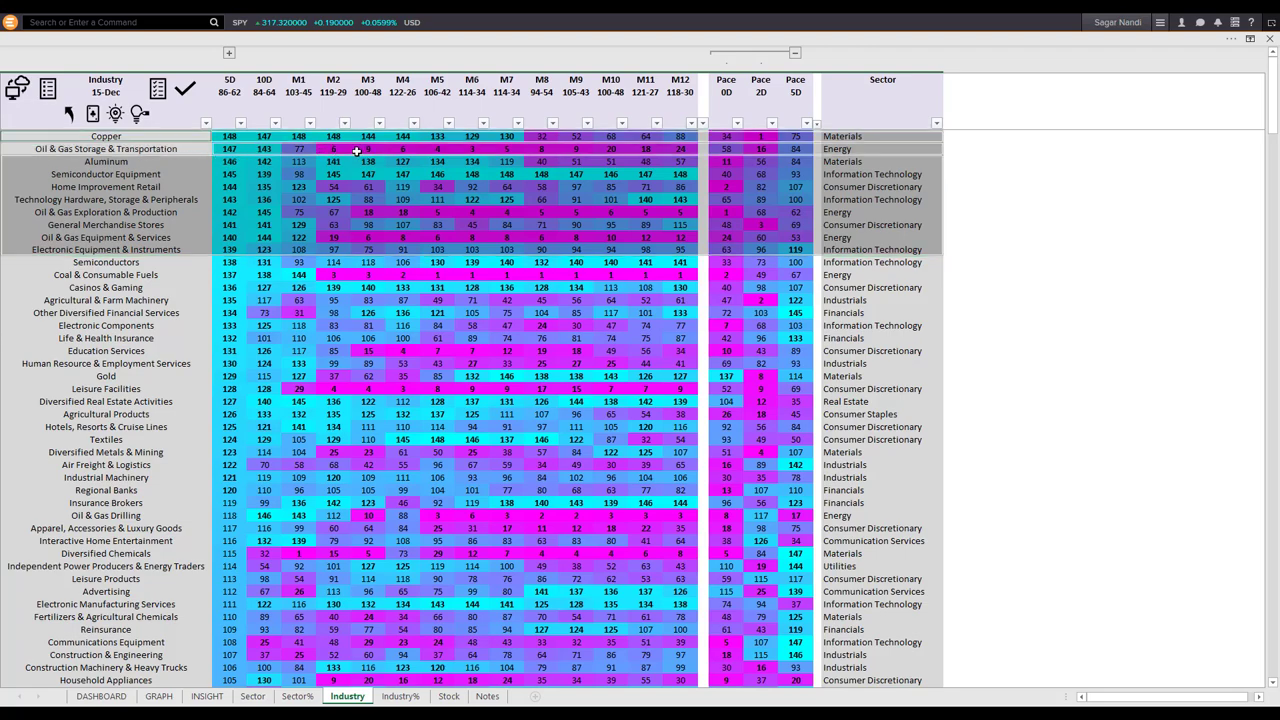
{"action": "left_click", "coordinate": [142, 214]}
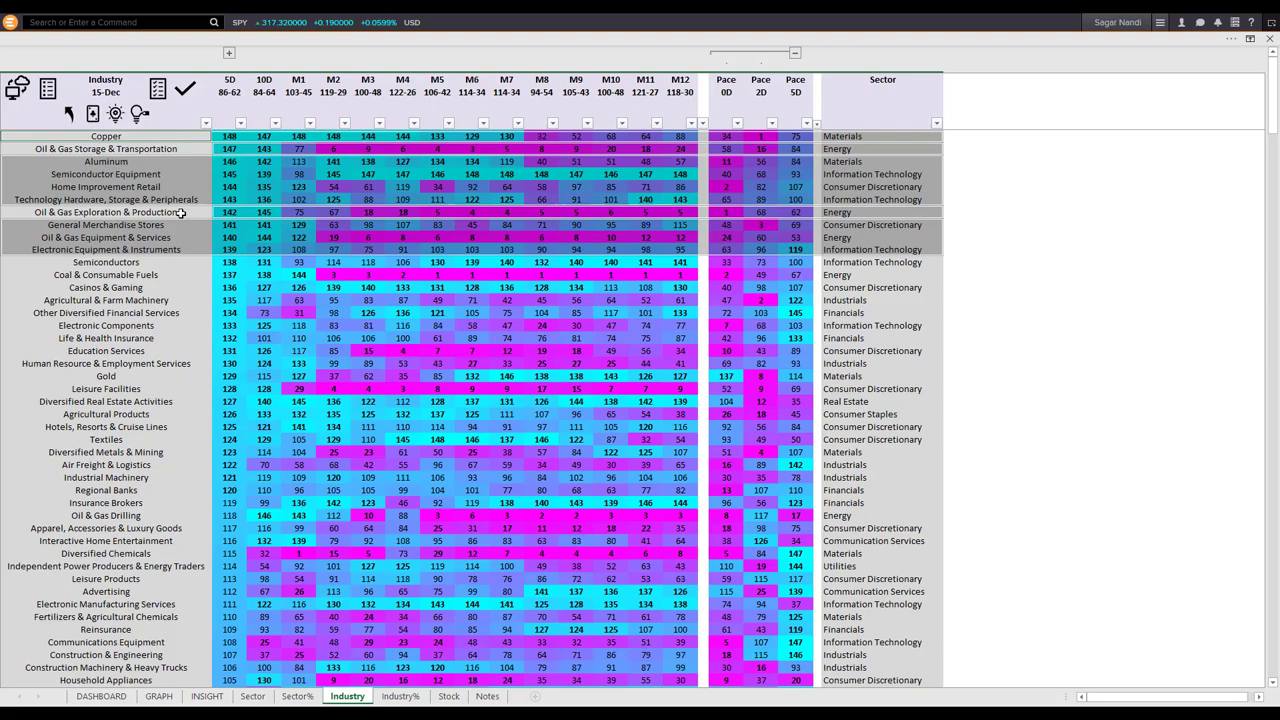
{"action": "left_click", "coordinate": [155, 238]}
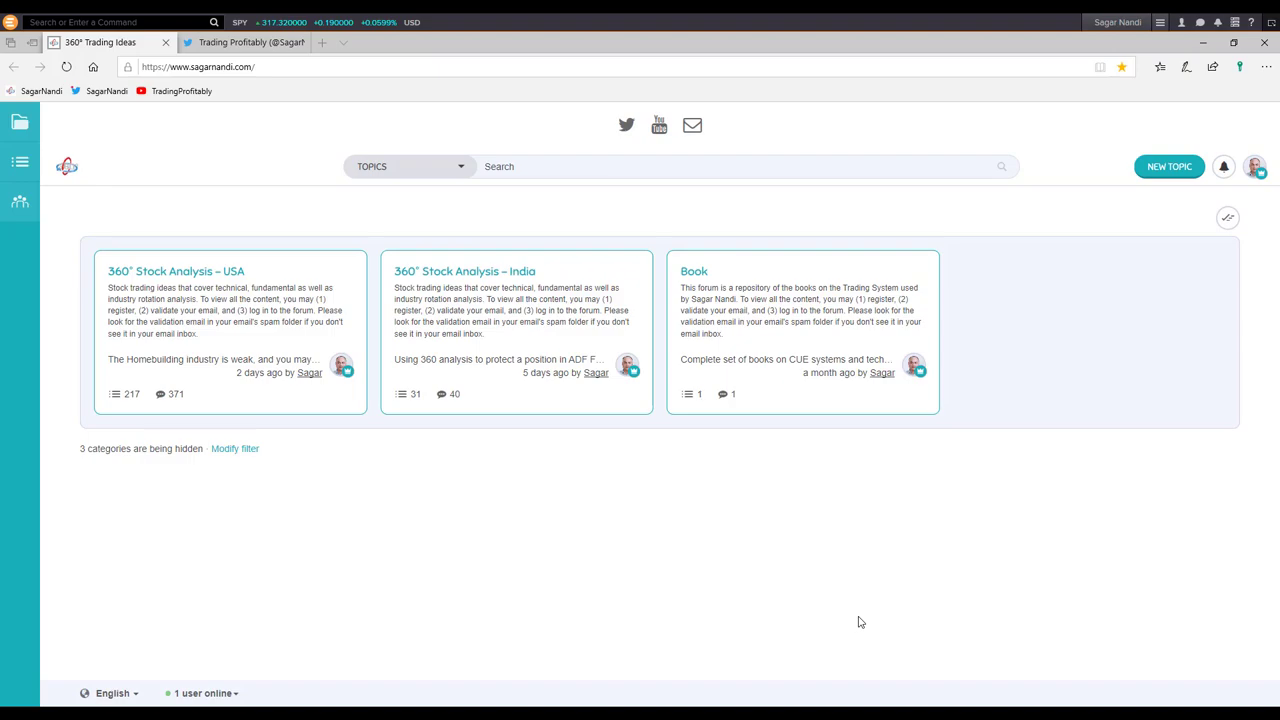
In the web browser, open the 360° Stock Analysis – USA forum category and search it for cnc.
{"action": "left_click", "coordinate": [170, 278]}
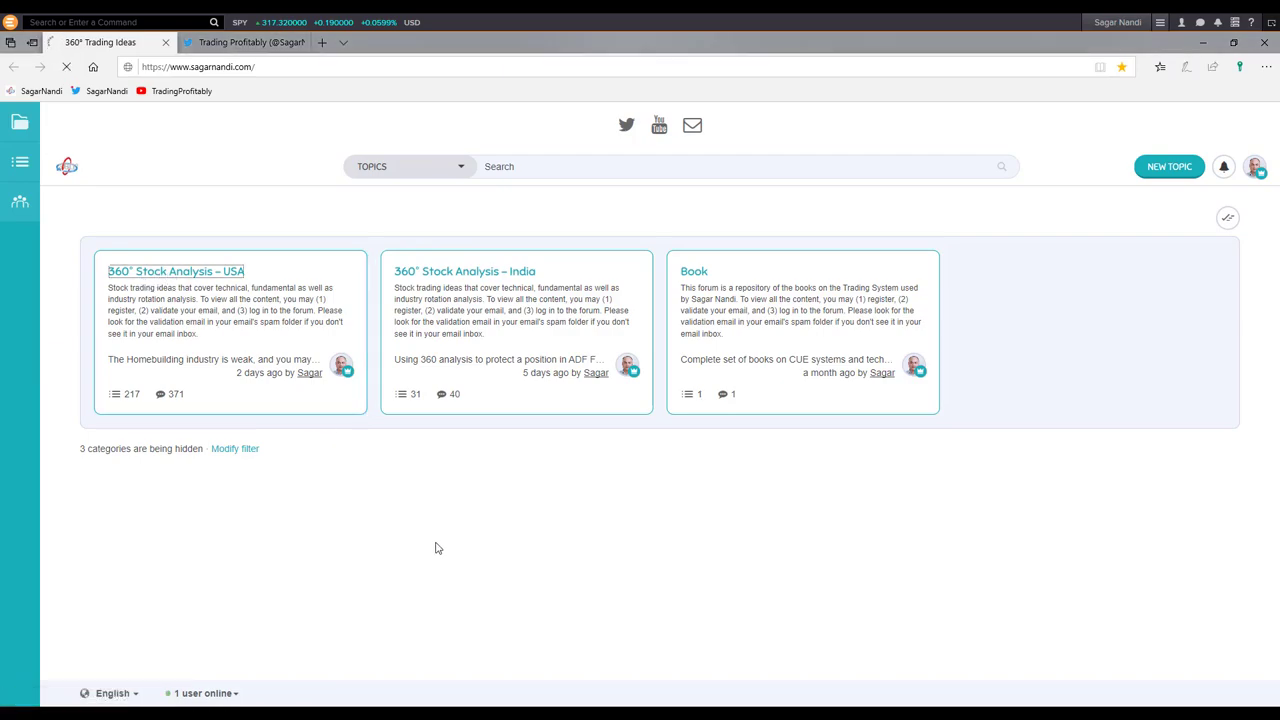
{"action": "left_click", "coordinate": [536, 168]}
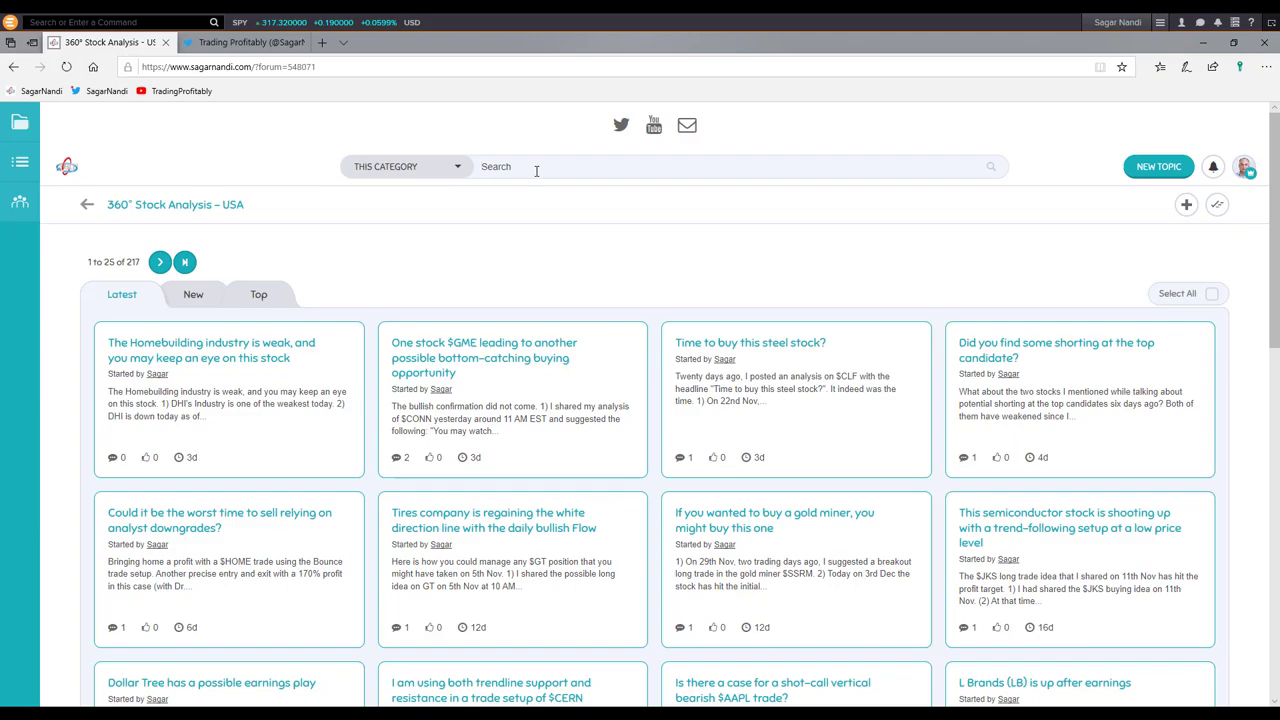
{"action": "type", "text": "cnc"}
{"action": "key", "text": "Return"}
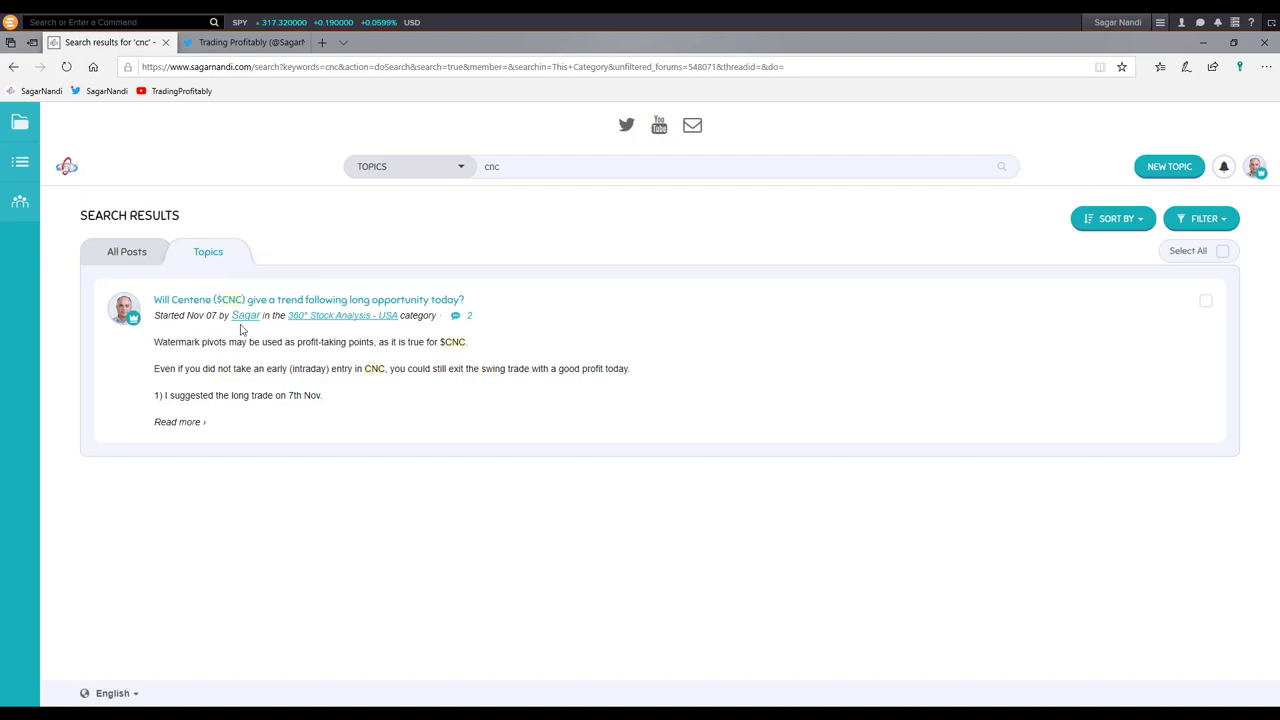
Open the Centene ($CNC) trend-following topic and enlarge its Managed Health Care industry ranking image.
{"action": "left_click", "coordinate": [318, 303]}
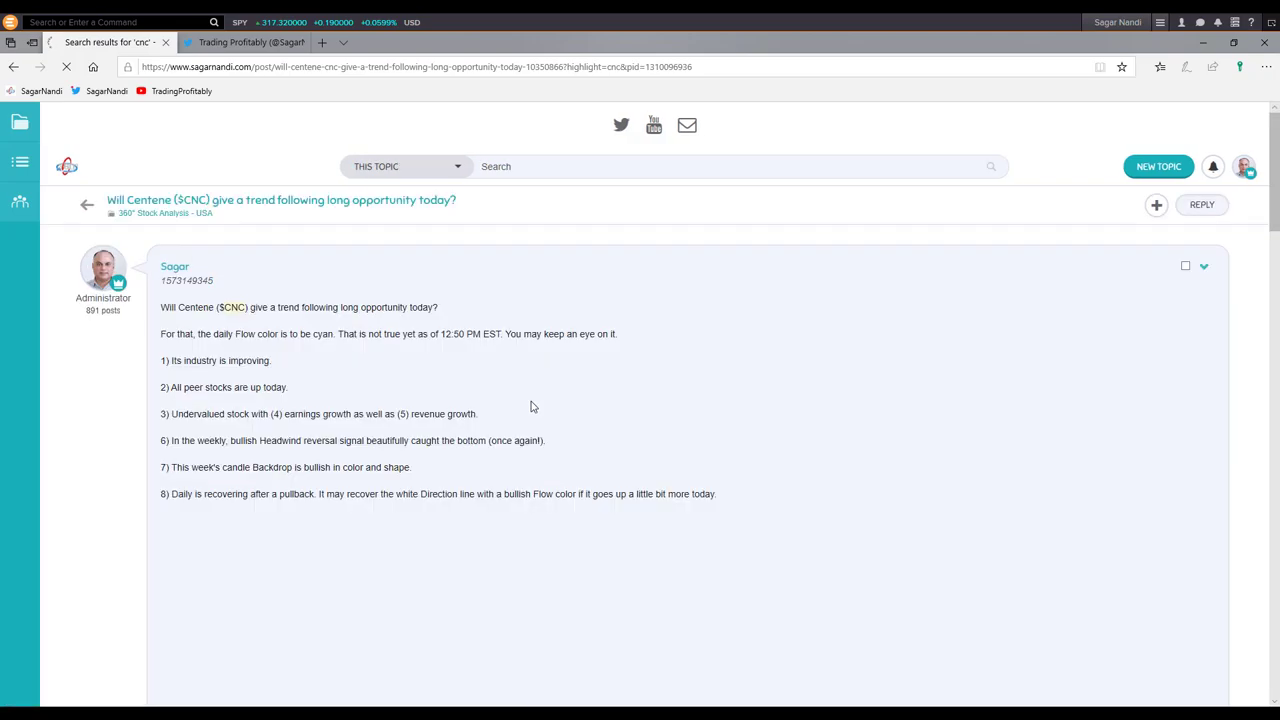
{"action": "scroll", "coordinate": [535, 400], "scroll_direction": "down", "scroll_amount": 3}
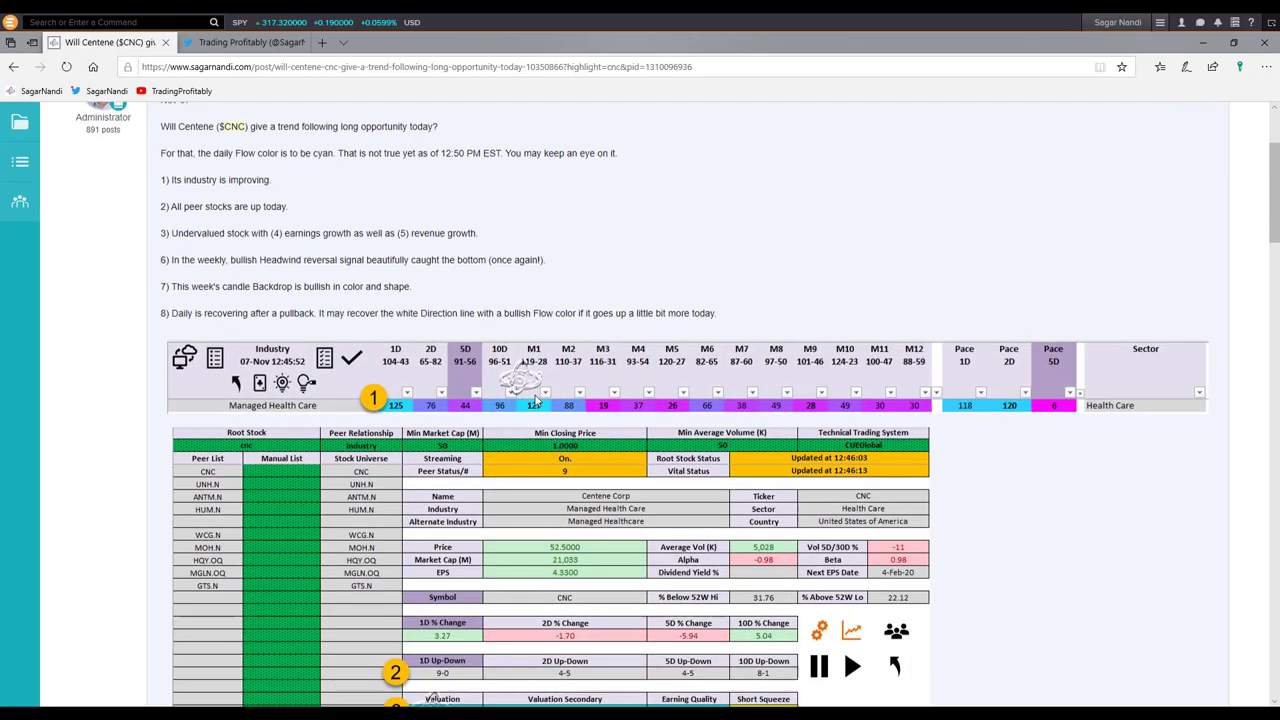
{"action": "left_click", "coordinate": [559, 304]}
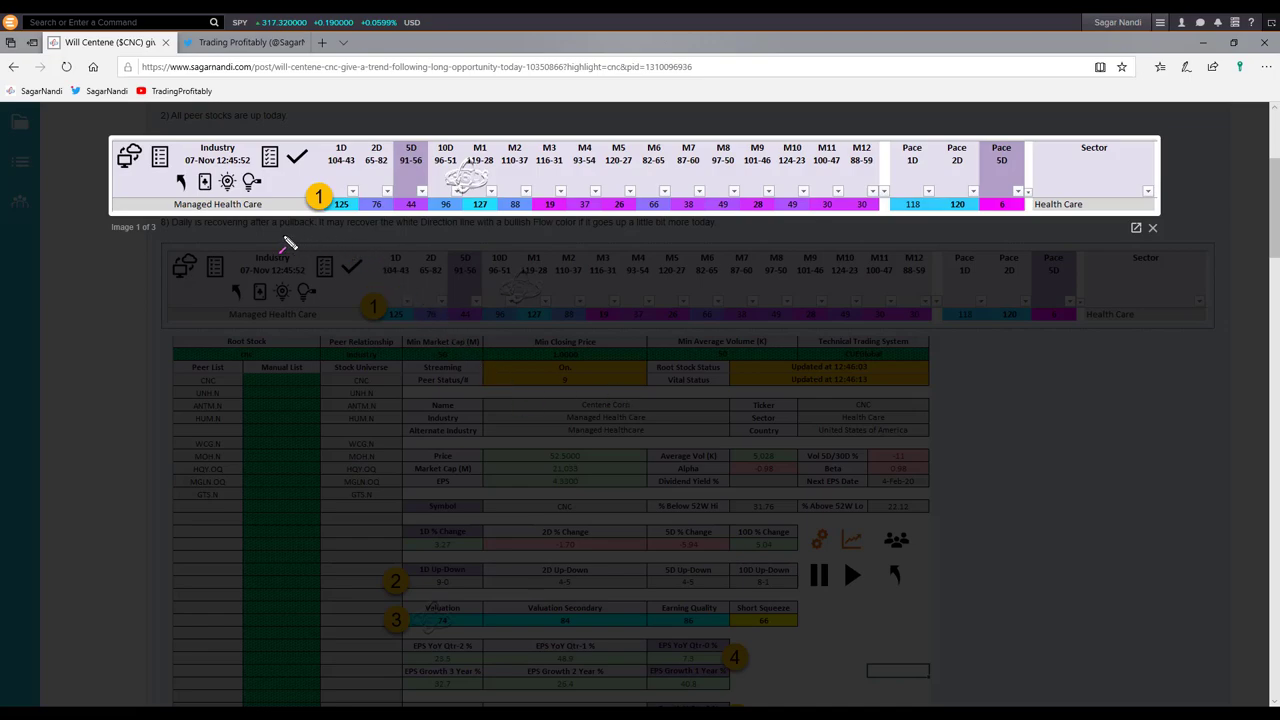
Draw arrows to the 1D rank and header and the Pace 1D and 2D columns for Managed Health Care, and clear them.
{"action": "left_click_drag", "start_coordinate": [262, 255], "coordinate": [330, 215]}
{"action": "mouse_move", "coordinate": [566, 211]}
{"action": "left_mouse_down"}
{"action": "mouse_move", "coordinate": [346, 213]}
{"action": "mouse_move", "coordinate": [329, 230]}
{"action": "mouse_move", "coordinate": [340, 220]}
{"action": "left_mouse_up"}
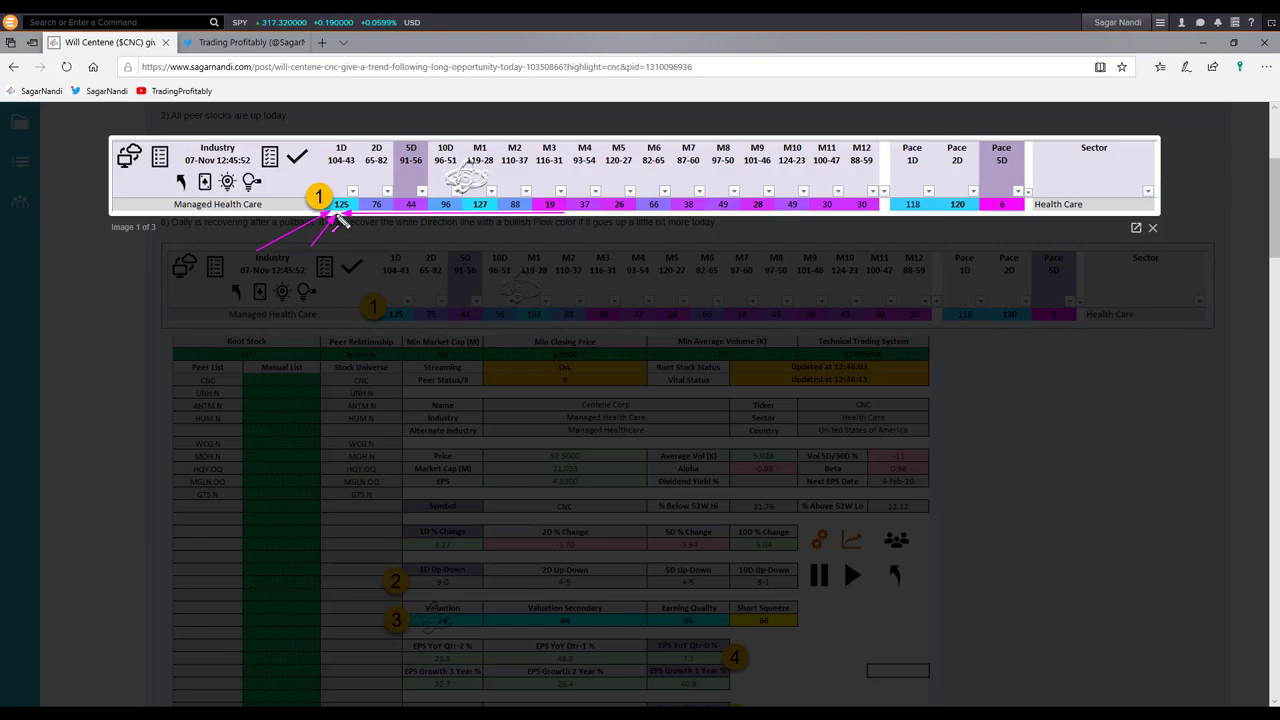
{"action": "left_click_drag", "start_coordinate": [322, 128], "coordinate": [334, 146]}
{"action": "left_click_drag", "start_coordinate": [976, 118], "coordinate": [950, 186]}
{"action": "left_click_drag", "start_coordinate": [944, 127], "coordinate": [917, 165]}
{"action": "key", "text": "Escape"}
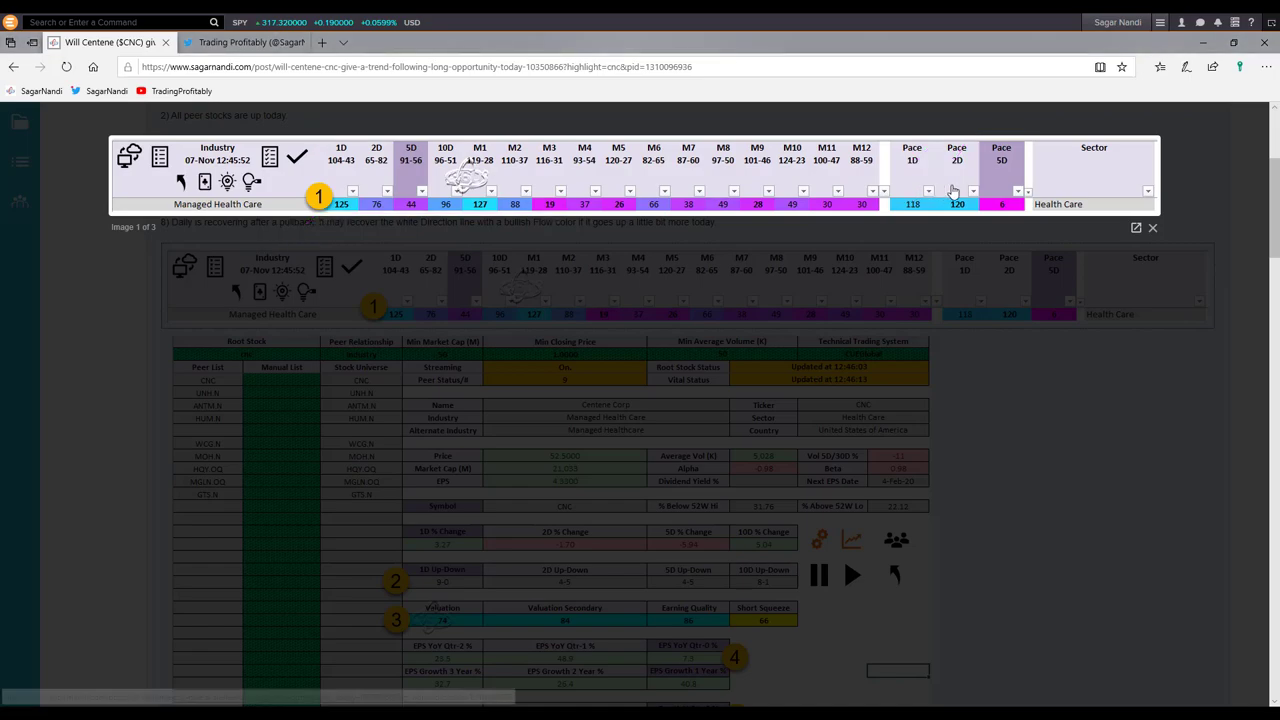
Show the topic's second image, draw arrows to Valuation, Earning Quality, EPS YoY Qtr-0 % and Rev YoY Qtr-0 %, and clear them.
{"action": "left_click", "coordinate": [1140, 180]}
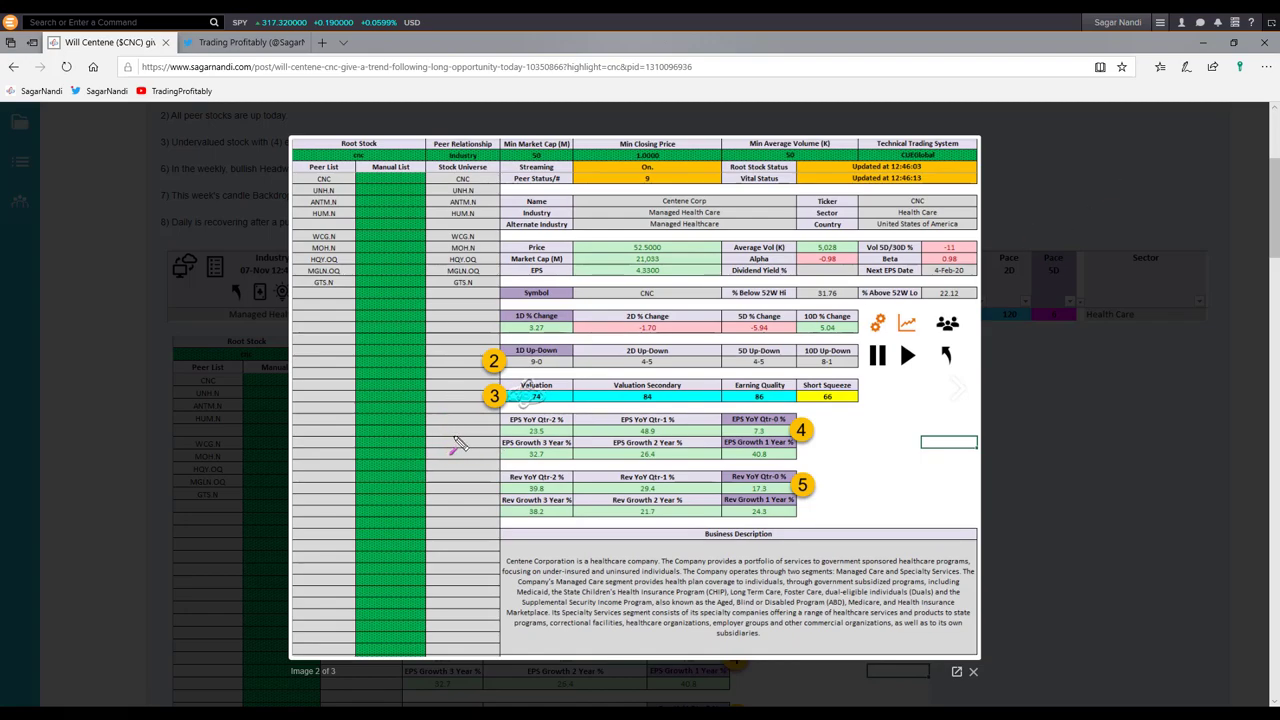
{"action": "left_click_drag", "start_coordinate": [455, 435], "coordinate": [512, 403]}
{"action": "left_click_drag", "start_coordinate": [797, 357], "coordinate": [775, 383]}
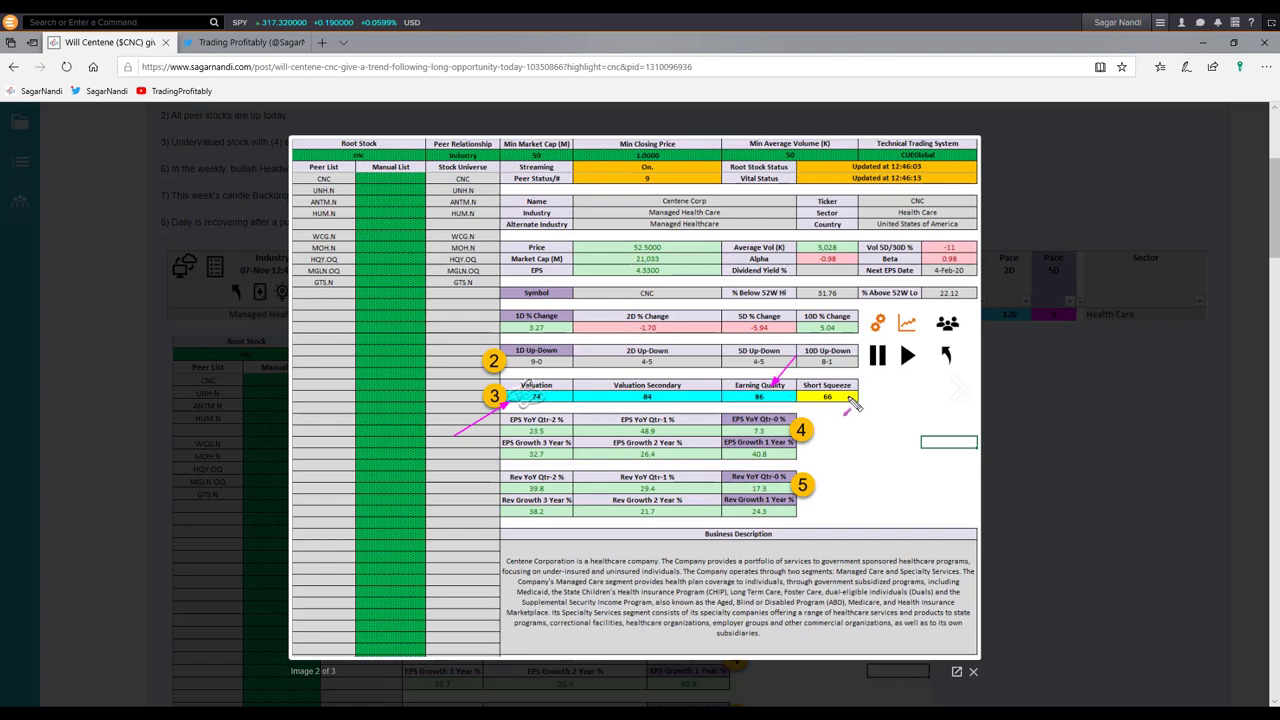
{"action": "left_click_drag", "start_coordinate": [846, 400], "coordinate": [790, 420]}
{"action": "left_click_drag", "start_coordinate": [857, 449], "coordinate": [795, 481]}
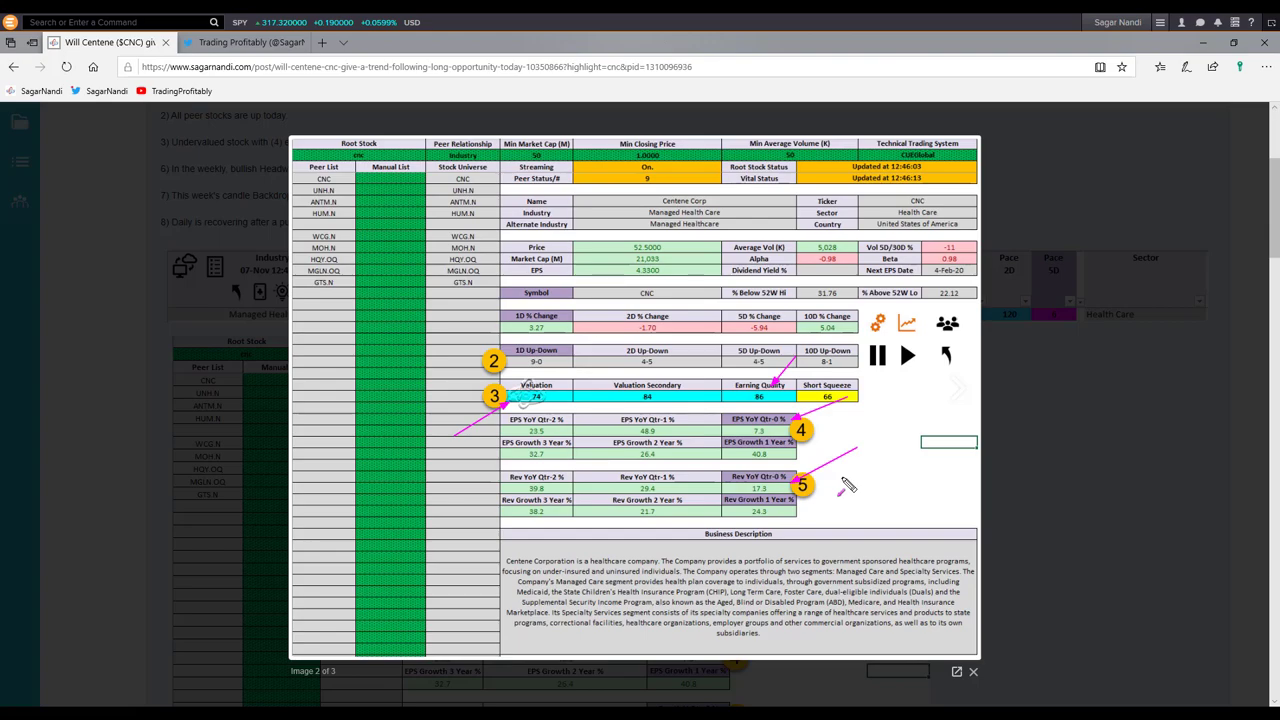
{"action": "key", "text": "Escape"}
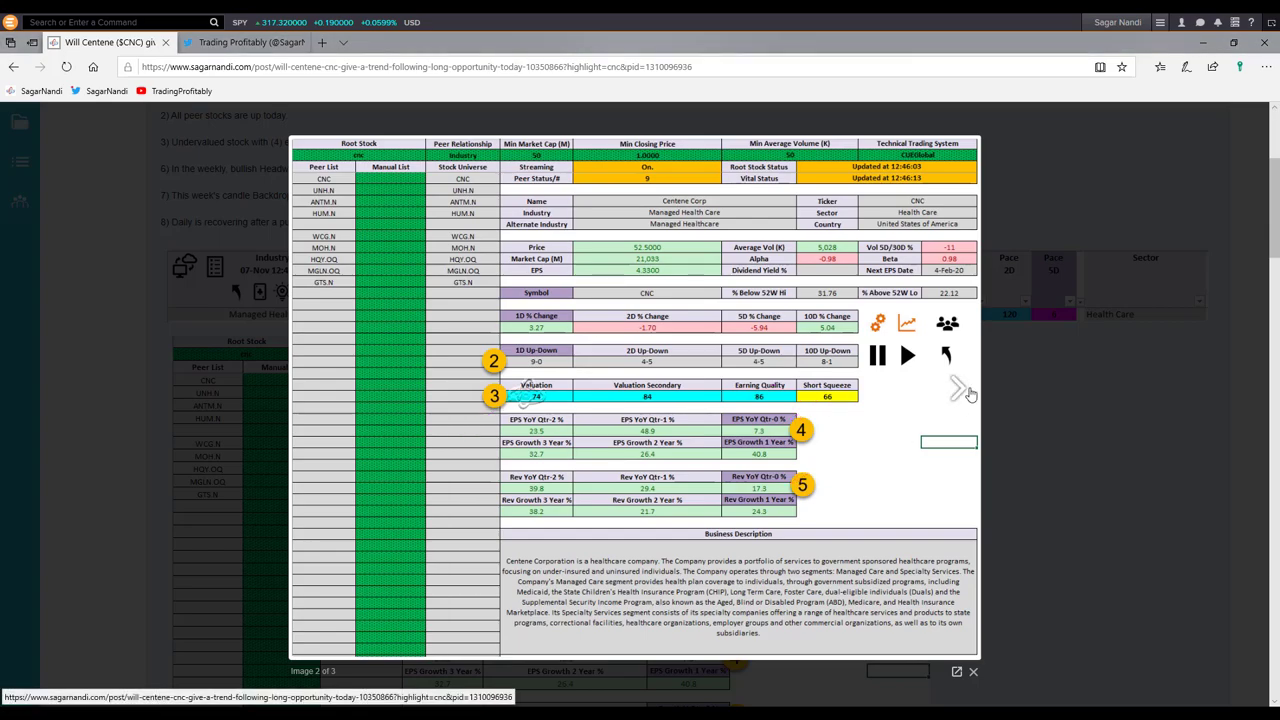
Show the topic's third image and point arrows at the latest candles of the weekly and daily CNC charts.
{"action": "left_click", "coordinate": [958, 396]}
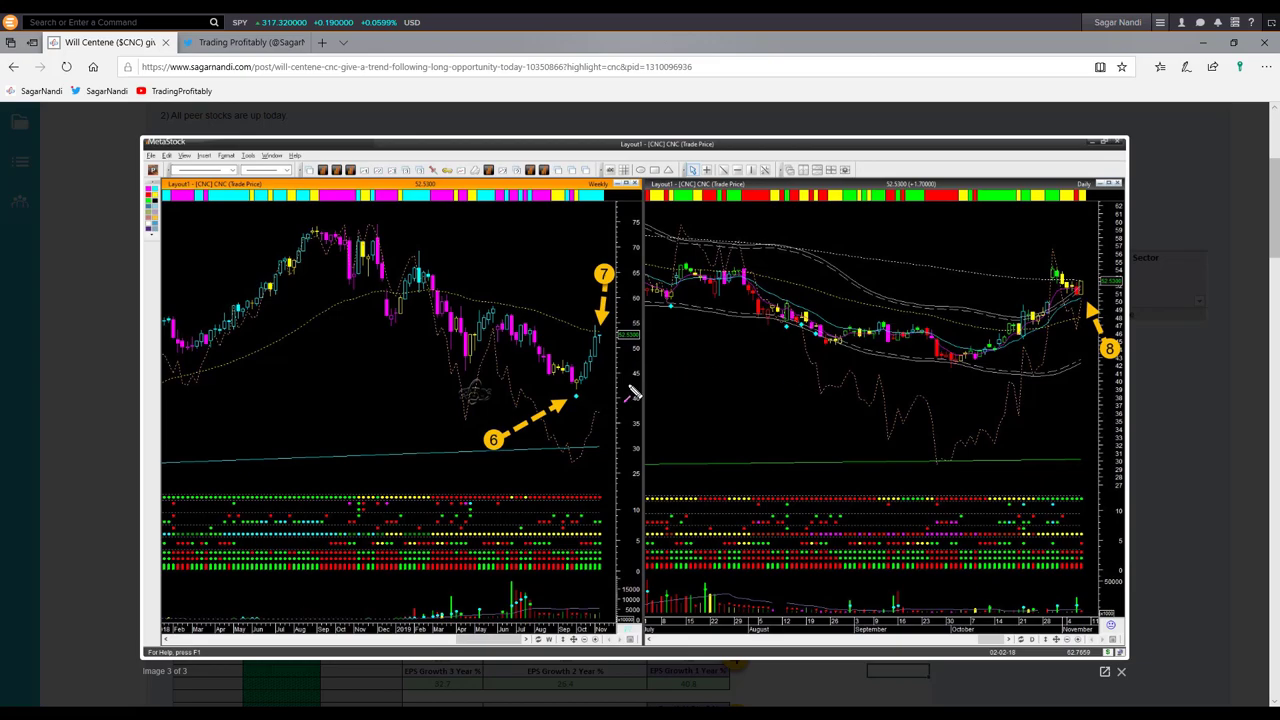
{"action": "left_click_drag", "start_coordinate": [595, 405], "coordinate": [612, 352]}
{"action": "left_click_drag", "start_coordinate": [1116, 316], "coordinate": [1098, 298]}
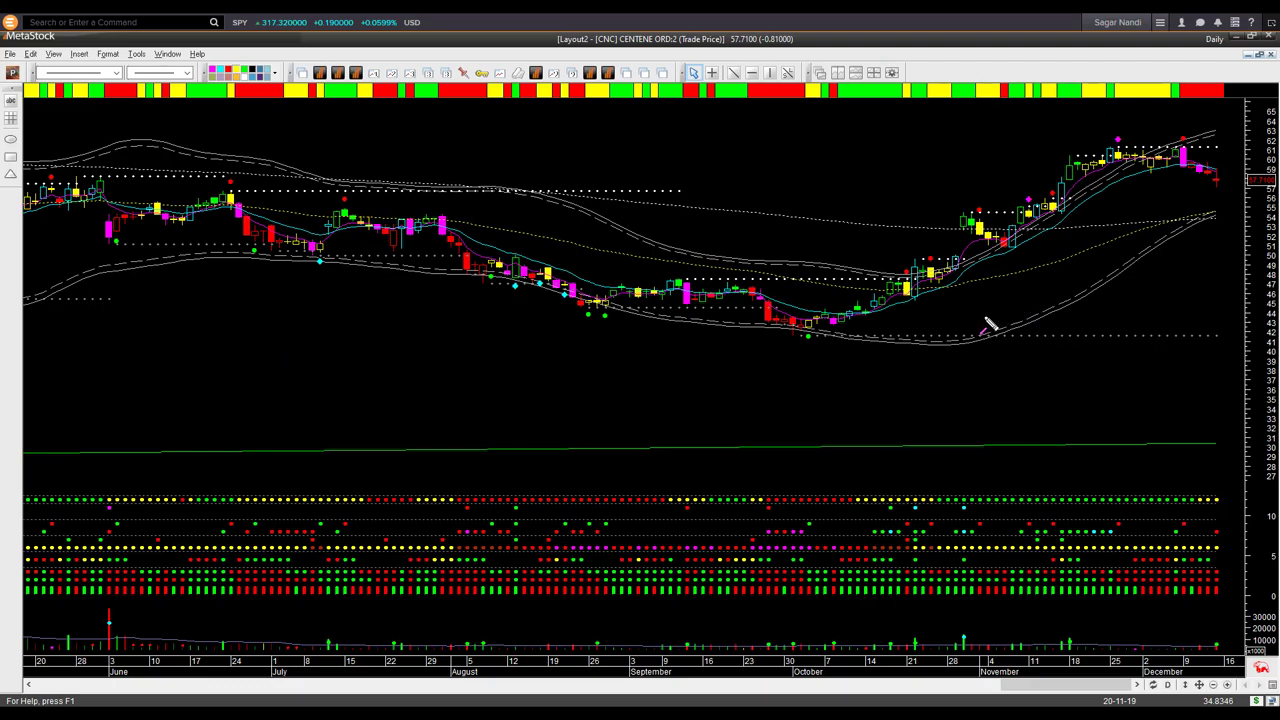
On the MetaStock daily CNC chart, draw arrows marking the early-November low, the price levels above it and the following rise.
{"action": "left_click_drag", "start_coordinate": [985, 320], "coordinate": [1012, 258]}
{"action": "left_click_drag", "start_coordinate": [1005, 255], "coordinate": [1078, 253]}
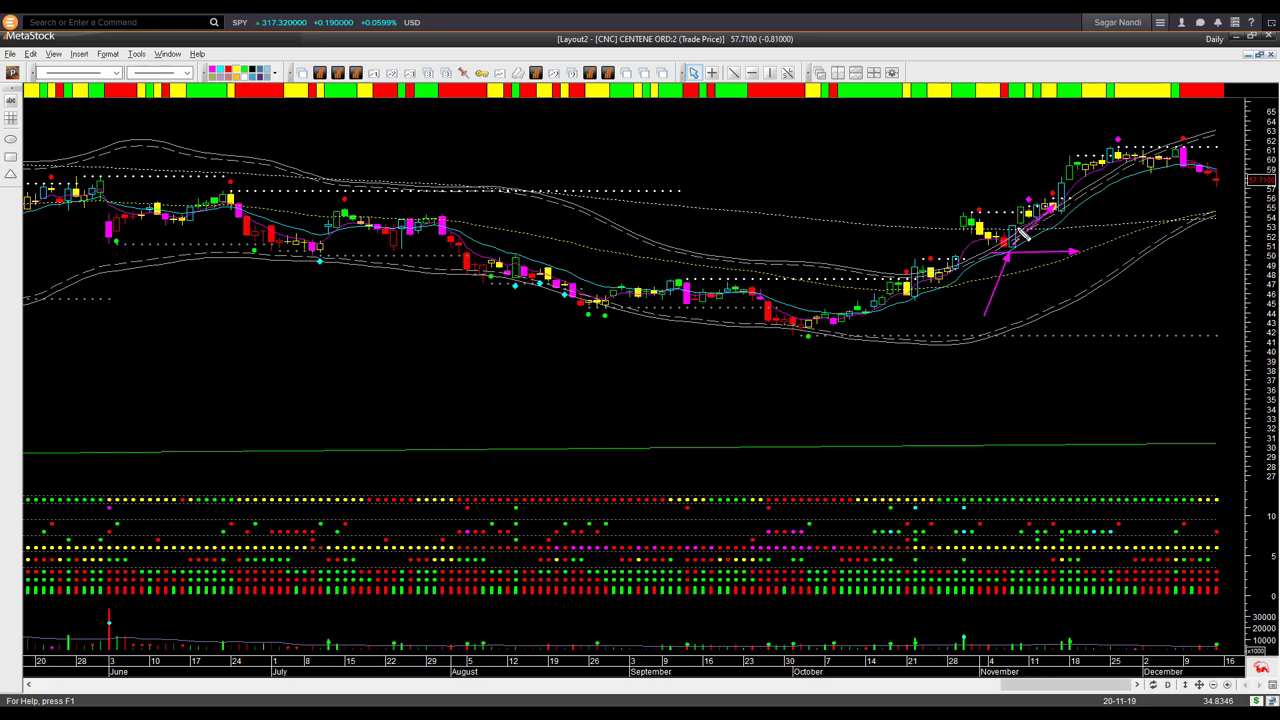
{"action": "mouse_move", "coordinate": [1011, 229]}
{"action": "left_mouse_down"}
{"action": "mouse_move", "coordinate": [1088, 228]}
{"action": "mouse_move", "coordinate": [1065, 249]}
{"action": "left_mouse_up"}
{"action": "mouse_move", "coordinate": [1020, 185]}
{"action": "left_mouse_down"}
{"action": "mouse_move", "coordinate": [1069, 184]}
{"action": "mouse_move", "coordinate": [1073, 222]}
{"action": "left_mouse_up"}
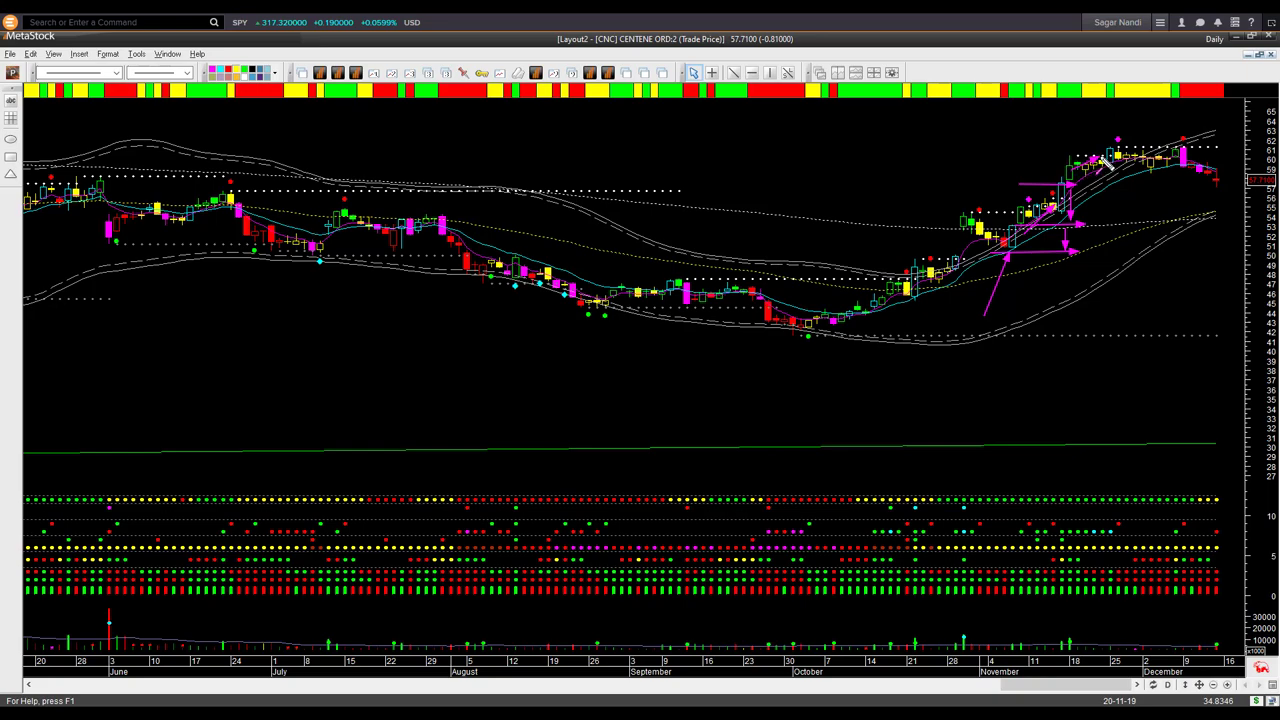
Draw arrows to the late-November and December highs and the December pullback on the CNC chart, and clear all arrows.
{"action": "left_click_drag", "start_coordinate": [1076, 115], "coordinate": [1112, 134]}
{"action": "left_click_drag", "start_coordinate": [1208, 104], "coordinate": [1194, 134]}
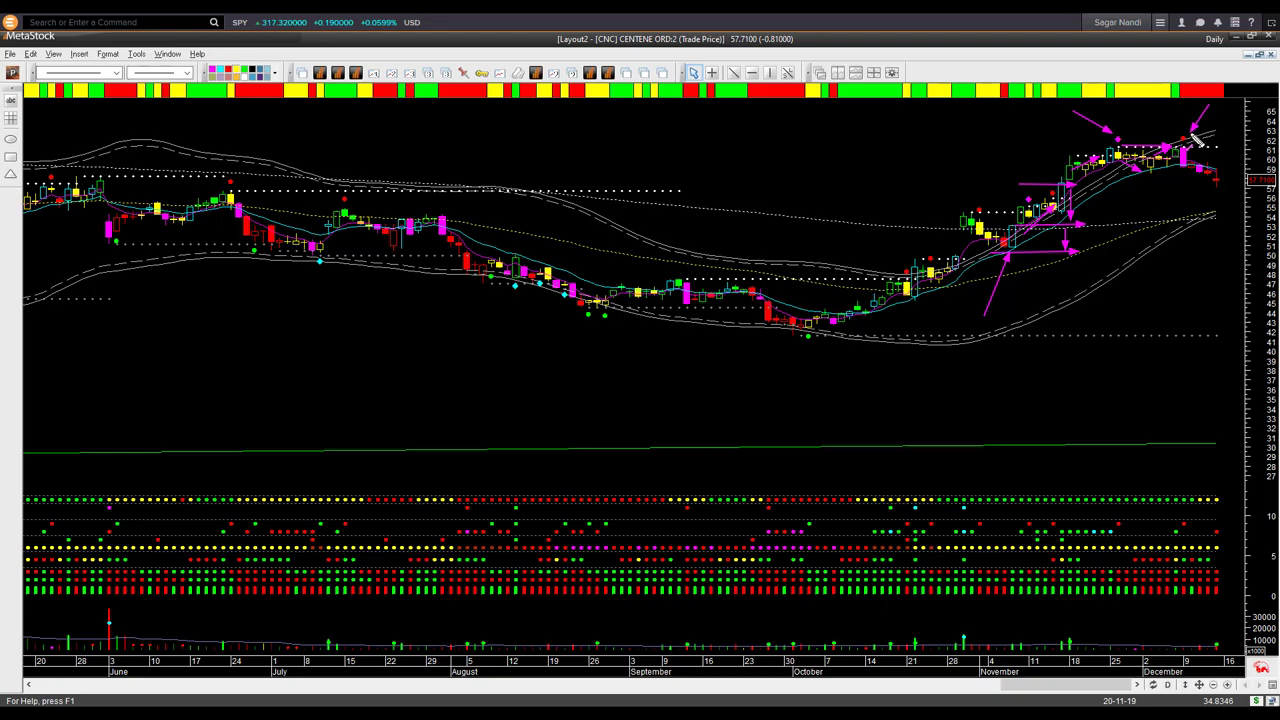
{"action": "left_click_drag", "start_coordinate": [1228, 127], "coordinate": [1196, 136]}
{"action": "mouse_move", "coordinate": [1090, 233]}
{"action": "left_mouse_down"}
{"action": "mouse_move", "coordinate": [1160, 230]}
{"action": "mouse_move", "coordinate": [1189, 176]}
{"action": "left_mouse_up"}
{"action": "left_click_drag", "start_coordinate": [1083, 190], "coordinate": [1081, 220]}
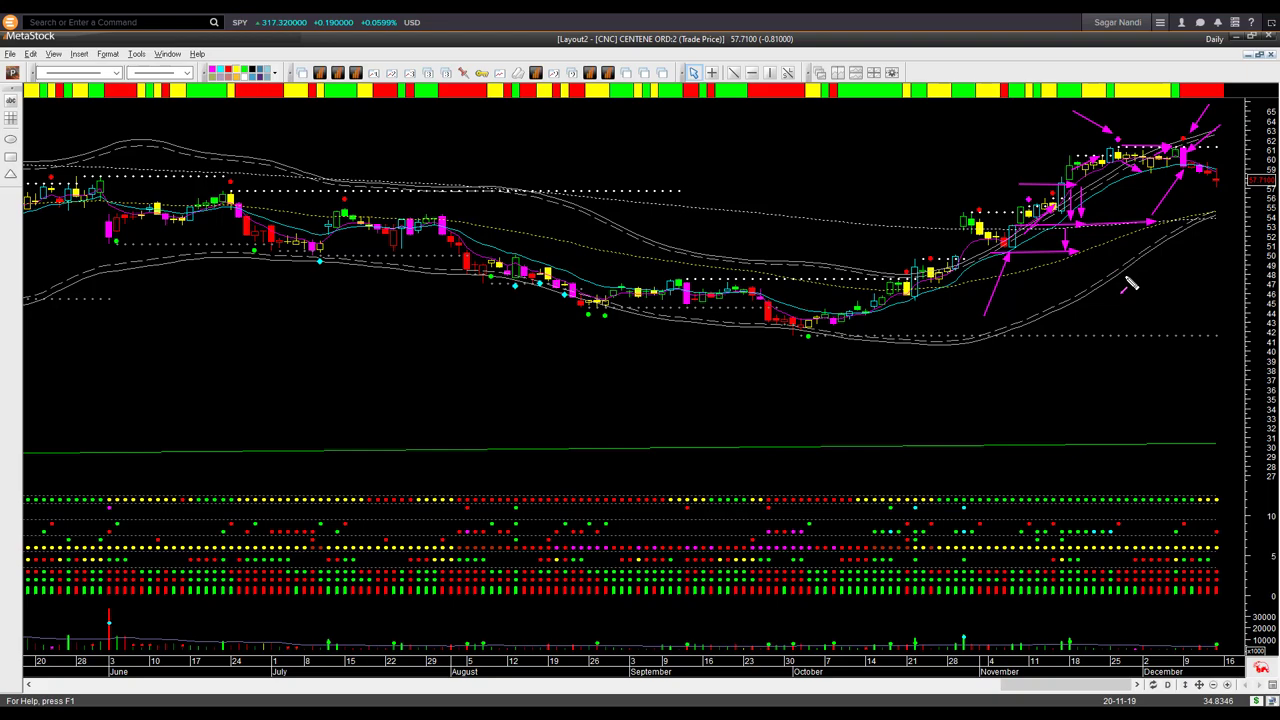
{"action": "key", "text": "Delete"}
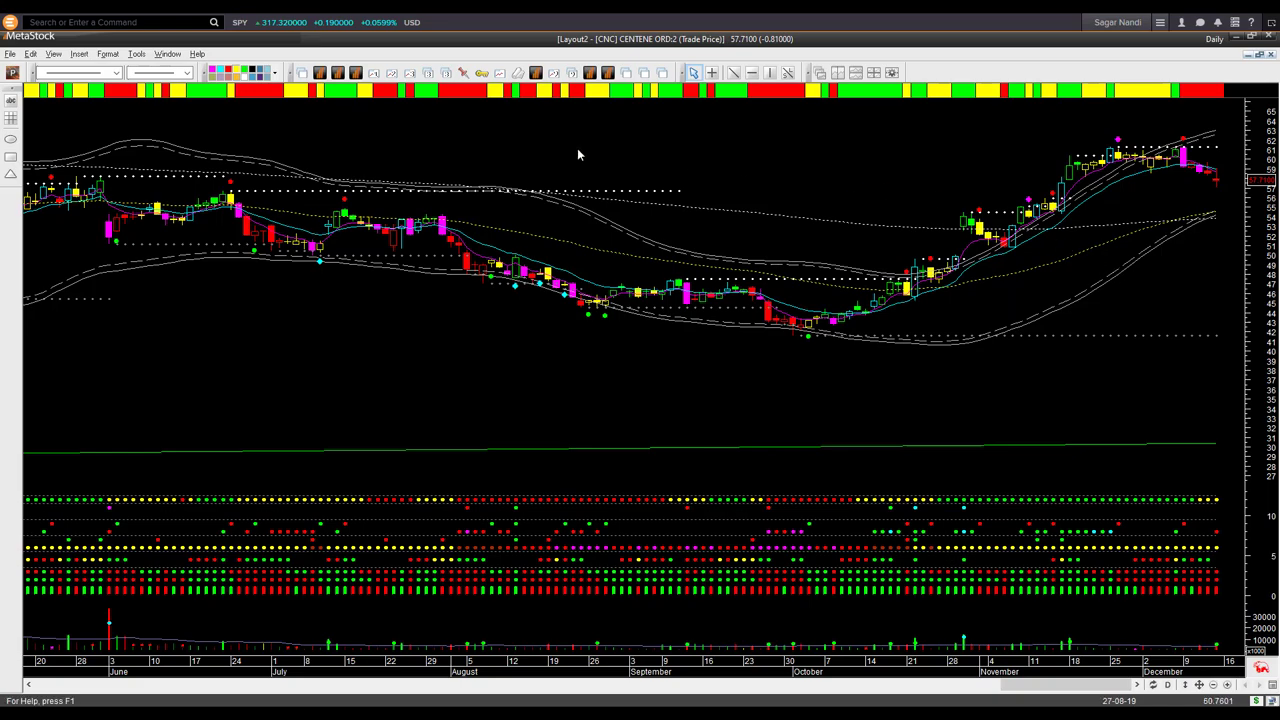
Switch to the dotted-level CNC daily chart and draw arrows along the rising magenta levels from October to December.
{"action": "left_click", "coordinate": [464, 74]}
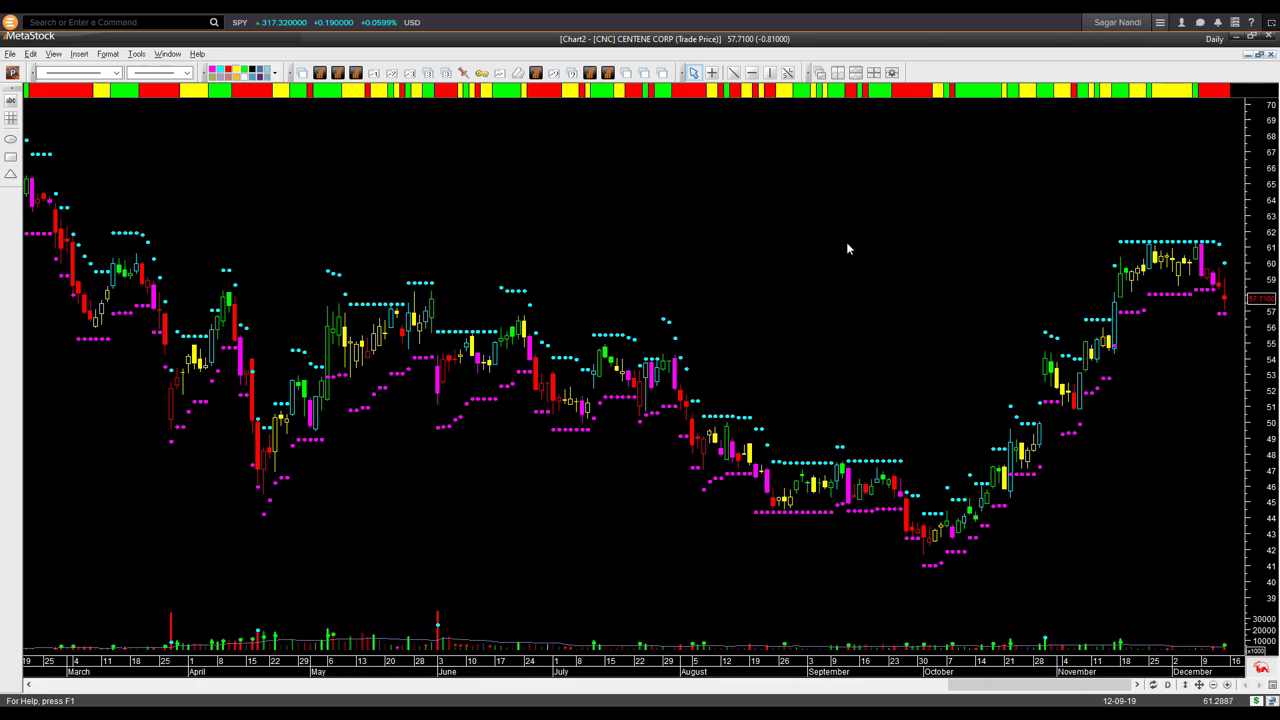
{"action": "scroll", "coordinate": [846, 248], "scroll_direction": "up", "scroll_amount": 3}
{"action": "mouse_move", "coordinate": [808, 596]}
{"action": "left_mouse_down"}
{"action": "mouse_move", "coordinate": [932, 507]}
{"action": "mouse_move", "coordinate": [926, 490]}
{"action": "mouse_move", "coordinate": [964, 454]}
{"action": "left_mouse_up"}
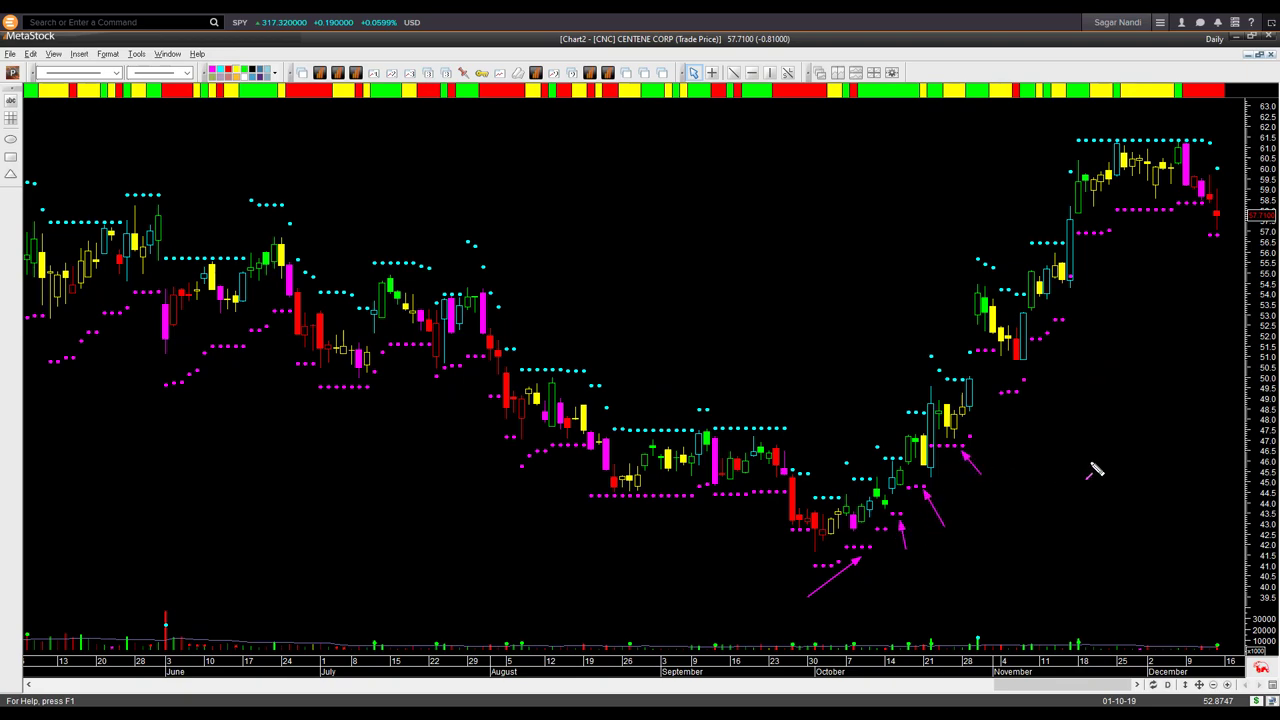
{"action": "left_click_drag", "start_coordinate": [1117, 413], "coordinate": [1030, 362]}
{"action": "left_click_drag", "start_coordinate": [1002, 190], "coordinate": [1068, 216]}
{"action": "mouse_move", "coordinate": [1071, 277]}
{"action": "left_mouse_down"}
{"action": "mouse_move", "coordinate": [1118, 277]}
{"action": "mouse_move", "coordinate": [1097, 240]}
{"action": "mouse_move", "coordinate": [1137, 211]}
{"action": "mouse_move", "coordinate": [1170, 212]}
{"action": "left_mouse_up"}
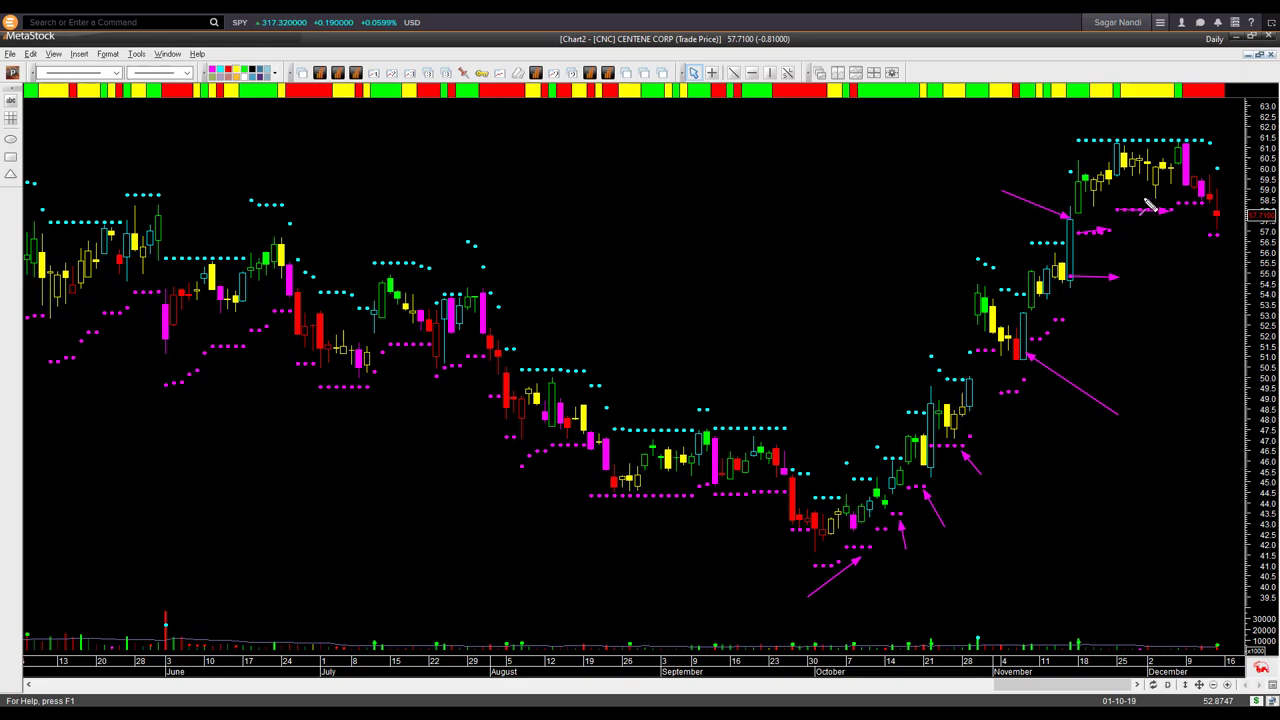
On the CNC chart, draw arrows to the December high, the falling candles after it, the December magenta level and the November rise.
{"action": "left_click_drag", "start_coordinate": [1214, 100], "coordinate": [1193, 143]}
{"action": "left_click_drag", "start_coordinate": [1232, 121], "coordinate": [1196, 166]}
{"action": "left_click_drag", "start_coordinate": [1177, 204], "coordinate": [1224, 204]}
{"action": "left_click_drag", "start_coordinate": [1243, 164], "coordinate": [1218, 191]}
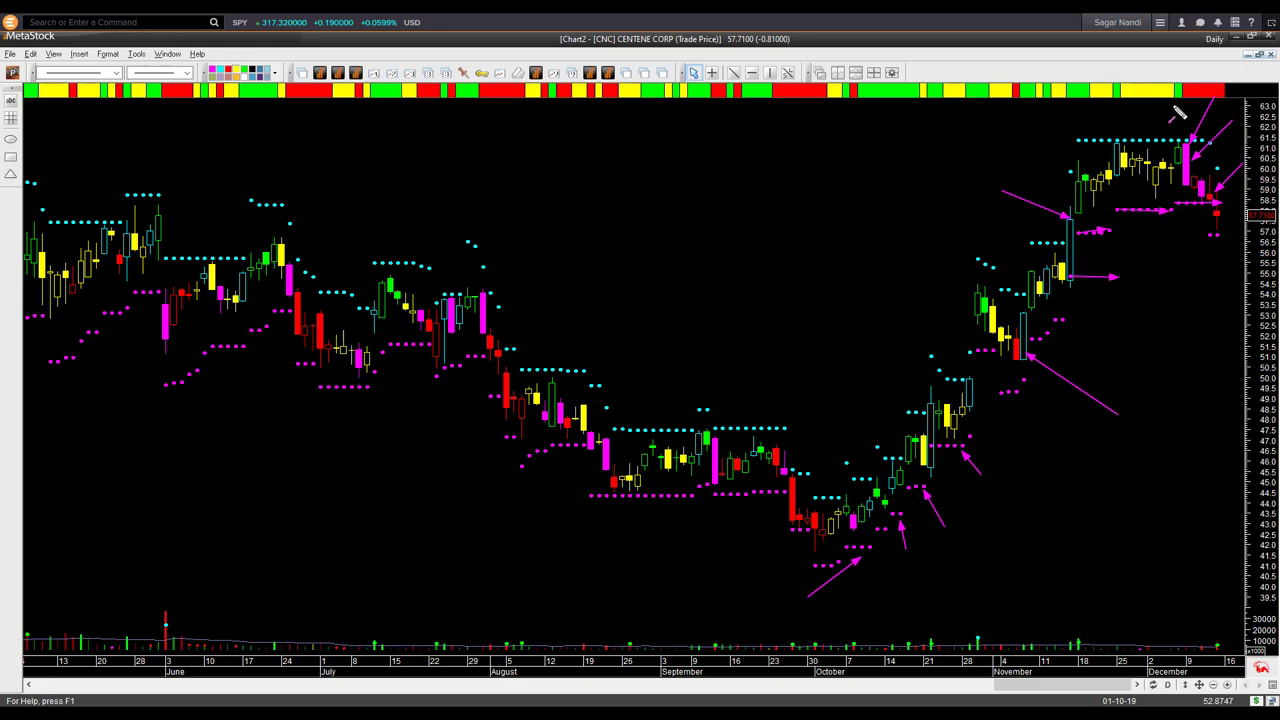
{"action": "left_click_drag", "start_coordinate": [1176, 104], "coordinate": [1187, 140]}
{"action": "left_click_drag", "start_coordinate": [1067, 119], "coordinate": [1104, 138]}
{"action": "mouse_move", "coordinate": [1024, 314]}
{"action": "left_mouse_down"}
{"action": "mouse_move", "coordinate": [1190, 316]}
{"action": "mouse_move", "coordinate": [1189, 225]}
{"action": "mouse_move", "coordinate": [1205, 208]}
{"action": "left_mouse_up"}
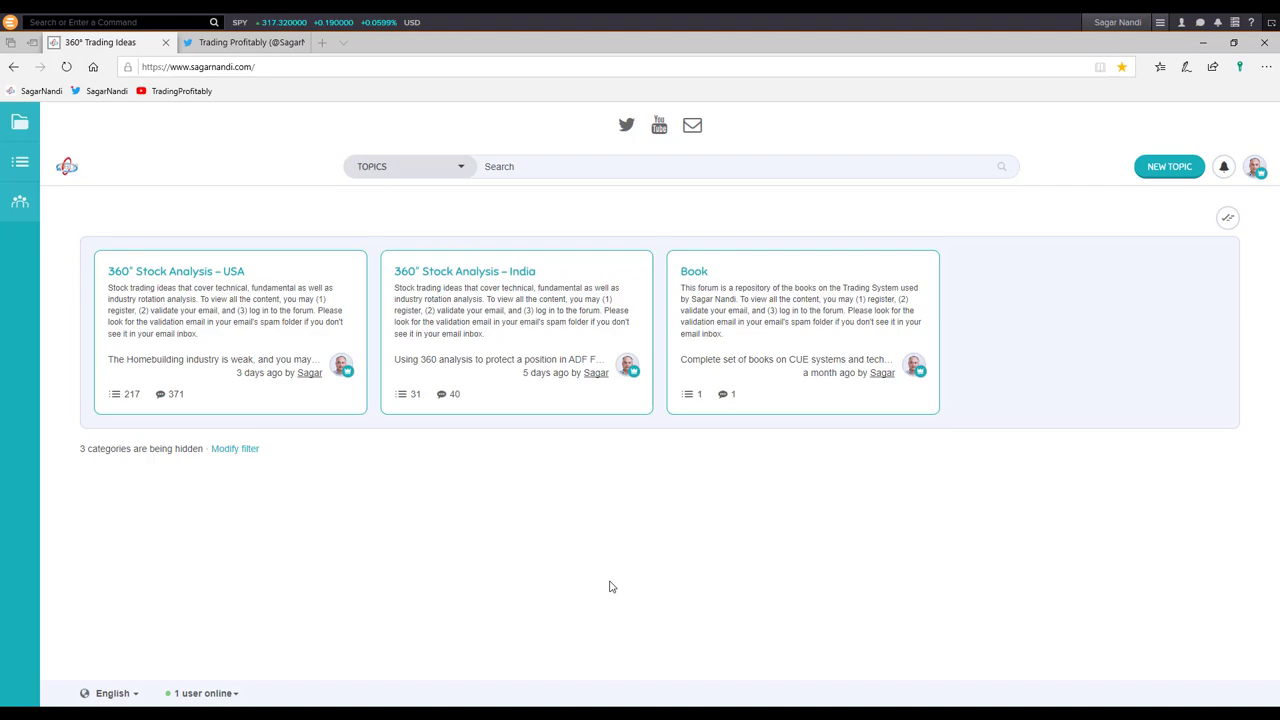
Search the trading forum's topics for "clf" and open the topic "Time to buy this steel stock?".
{"action": "left_click", "coordinate": [560, 164]}
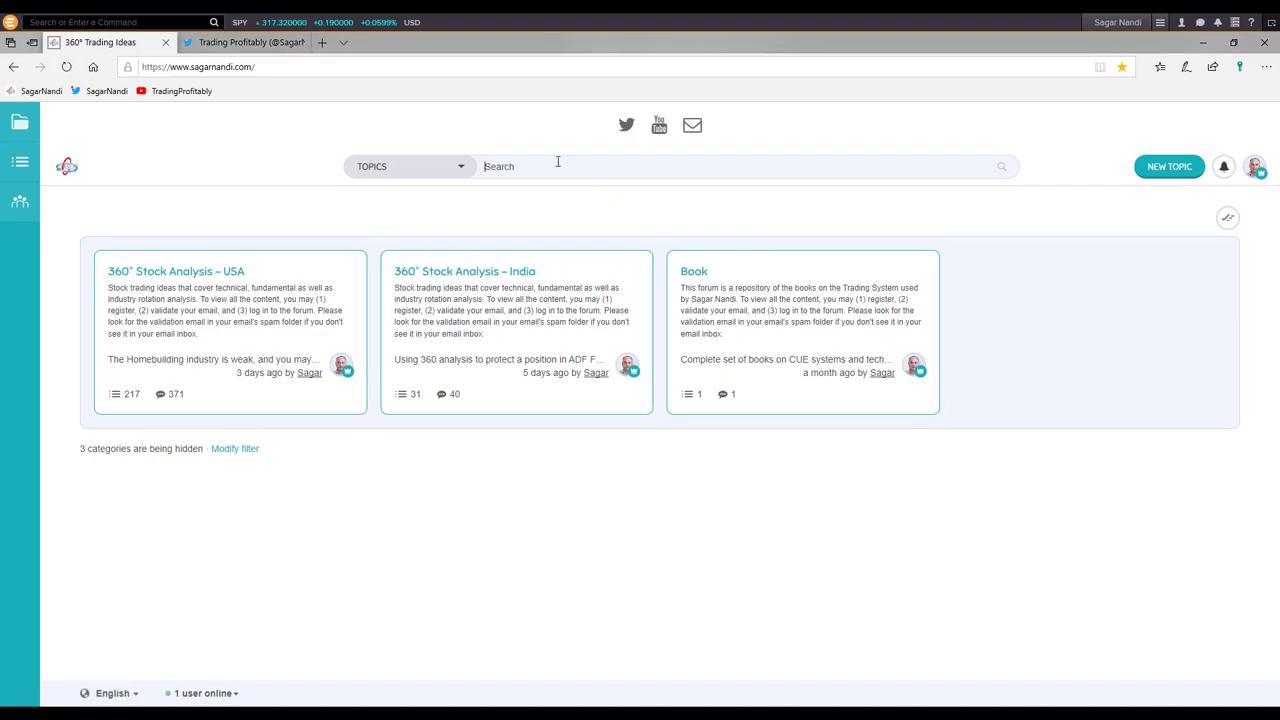
{"action": "type", "text": "clf"}
{"action": "key", "text": "Return"}
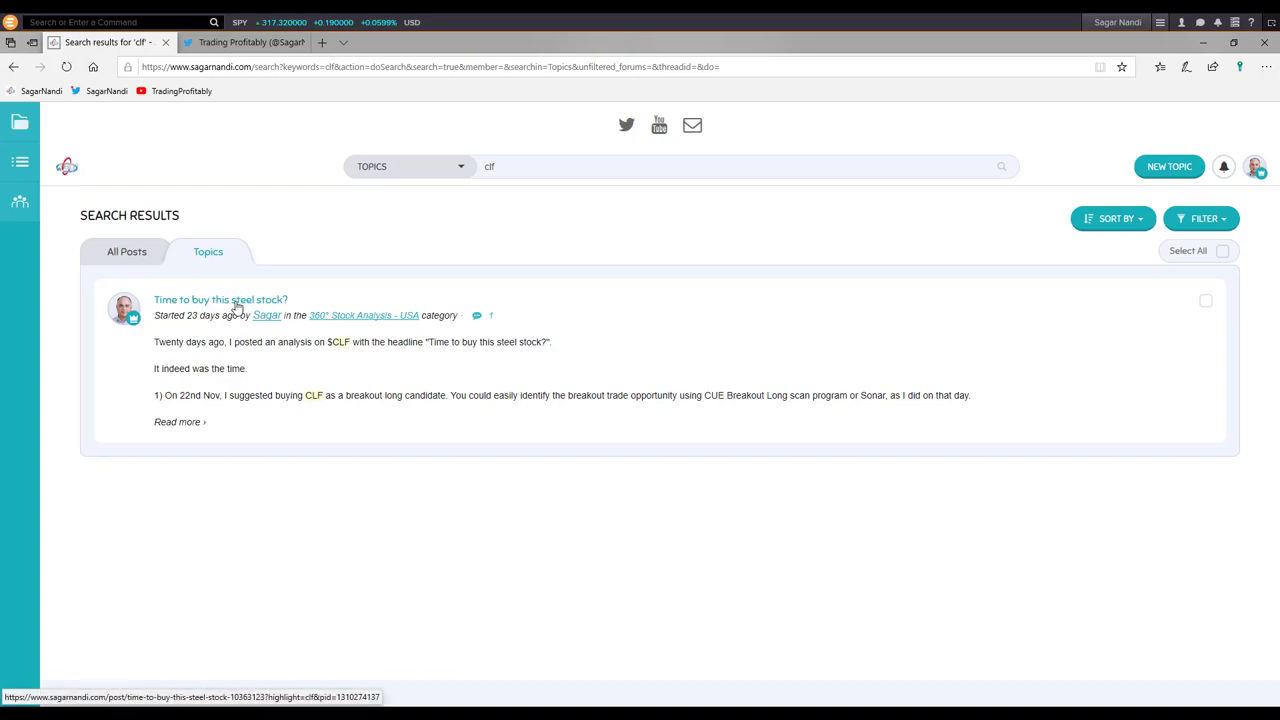
{"action": "left_click", "coordinate": [237, 302]}
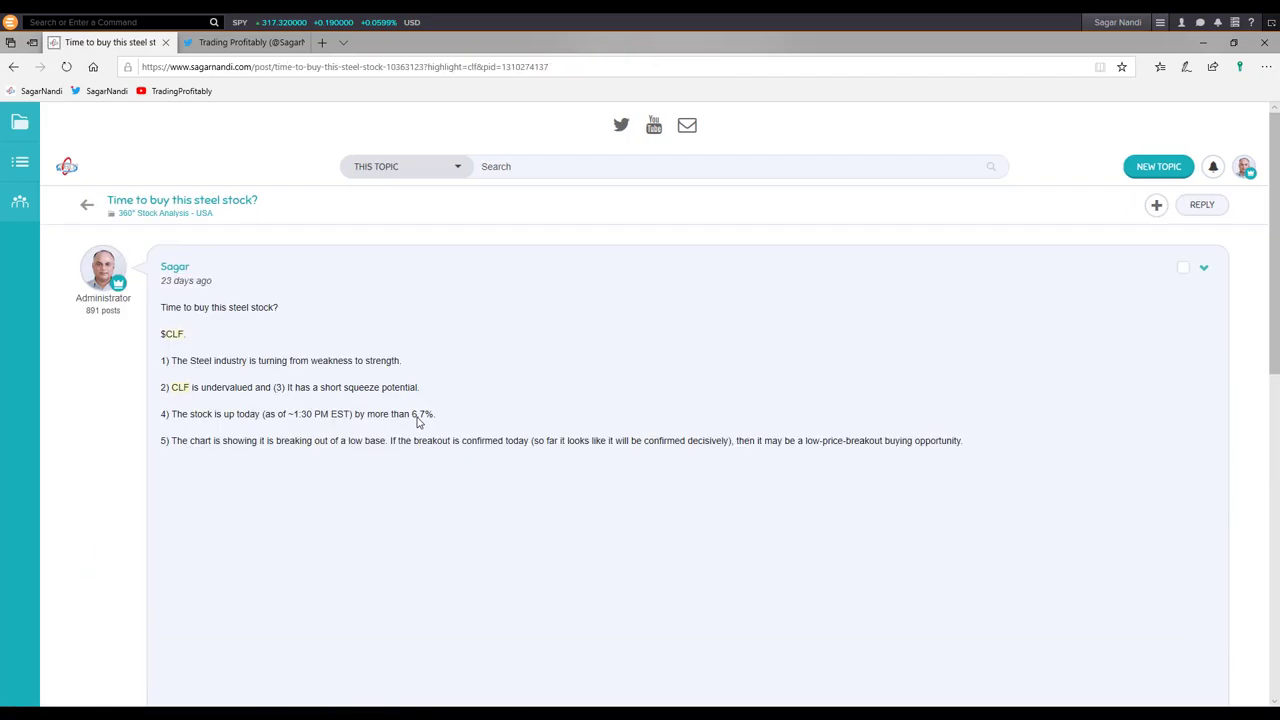
Enlarge the CLF topic's first image, draw arrows to the industry timestamp and the Steel row's 0D score, and clear them.
{"action": "scroll", "coordinate": [357, 409], "scroll_direction": "down", "scroll_amount": 10}
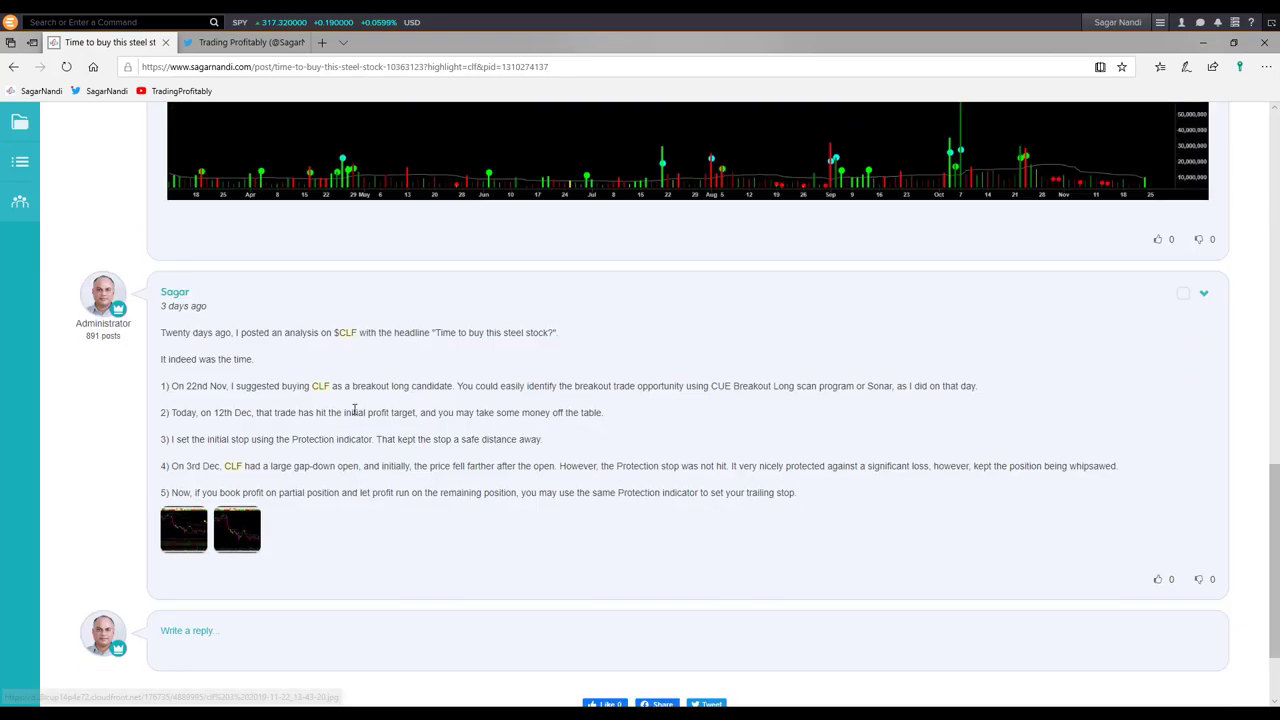
{"action": "scroll", "coordinate": [375, 409], "scroll_direction": "up", "scroll_amount": 6}
{"action": "scroll", "coordinate": [378, 412], "scroll_direction": "up", "scroll_amount": 6}
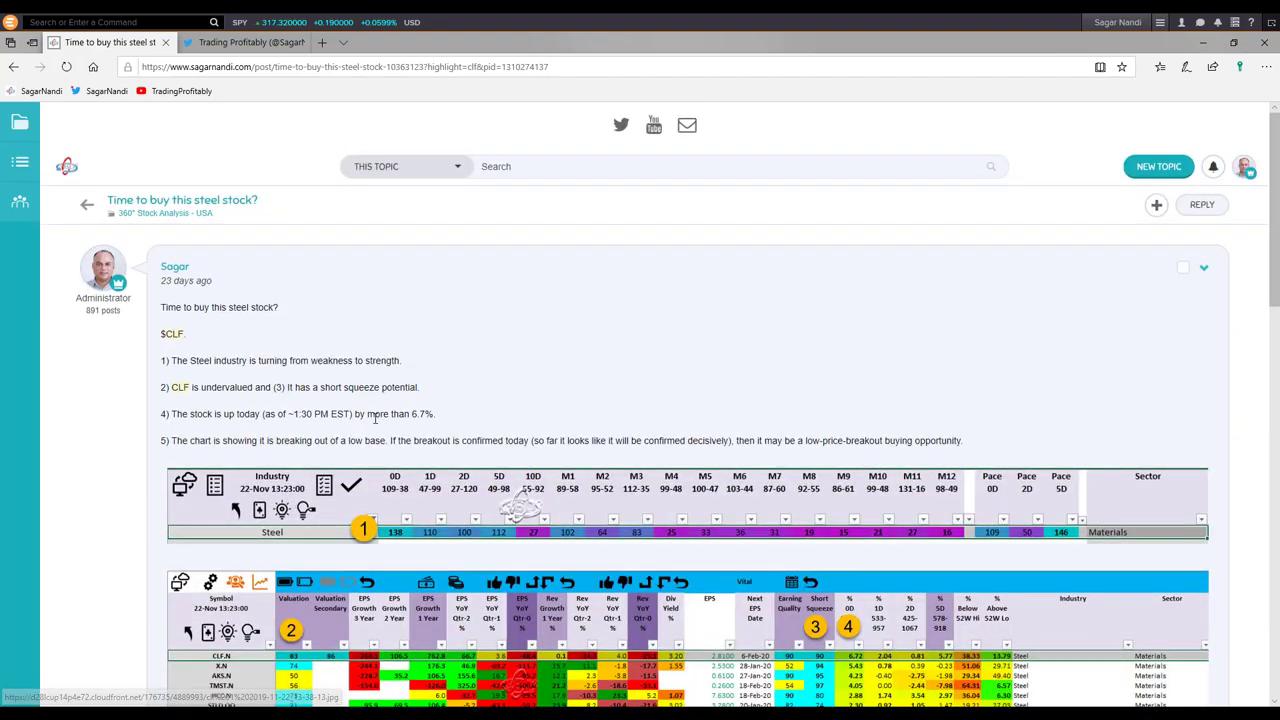
{"action": "scroll", "coordinate": [378, 414], "scroll_direction": "down", "scroll_amount": 2}
{"action": "left_click", "coordinate": [490, 423]}
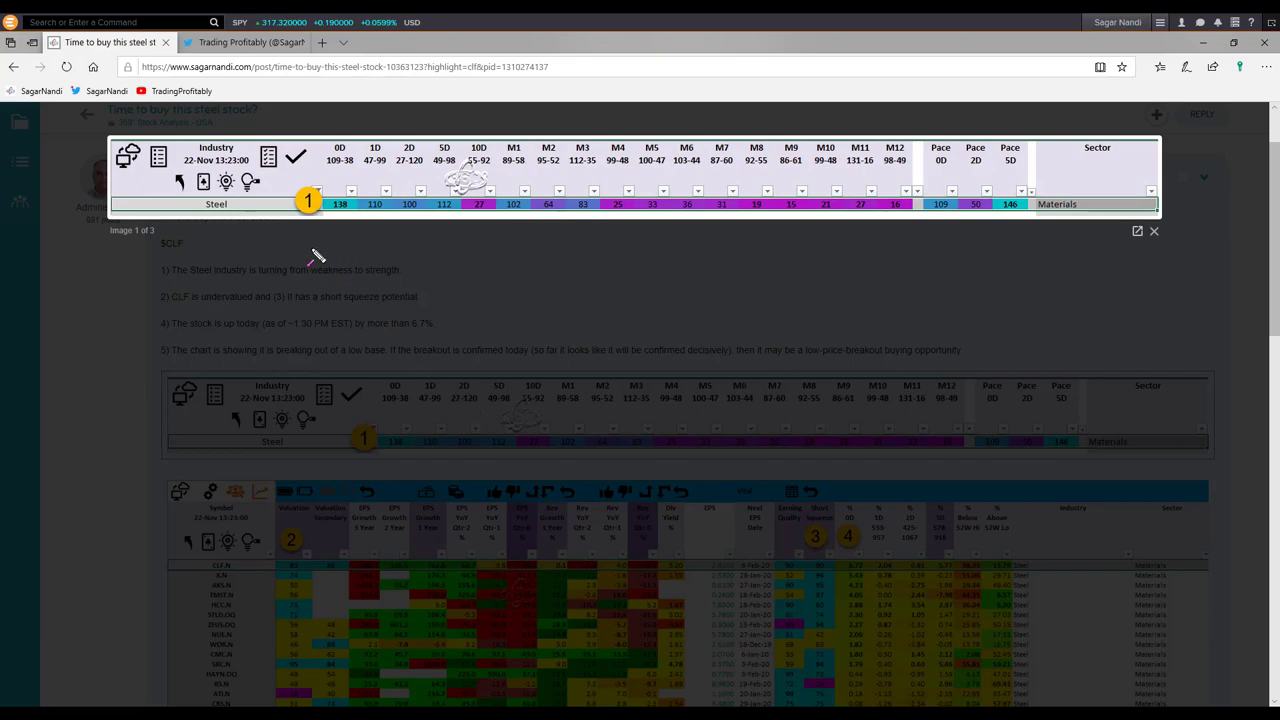
{"action": "left_click_drag", "start_coordinate": [281, 267], "coordinate": [340, 222]}
{"action": "left_click_drag", "start_coordinate": [168, 130], "coordinate": [182, 148]}
{"action": "left_click_drag", "start_coordinate": [883, 224], "coordinate": [345, 224]}
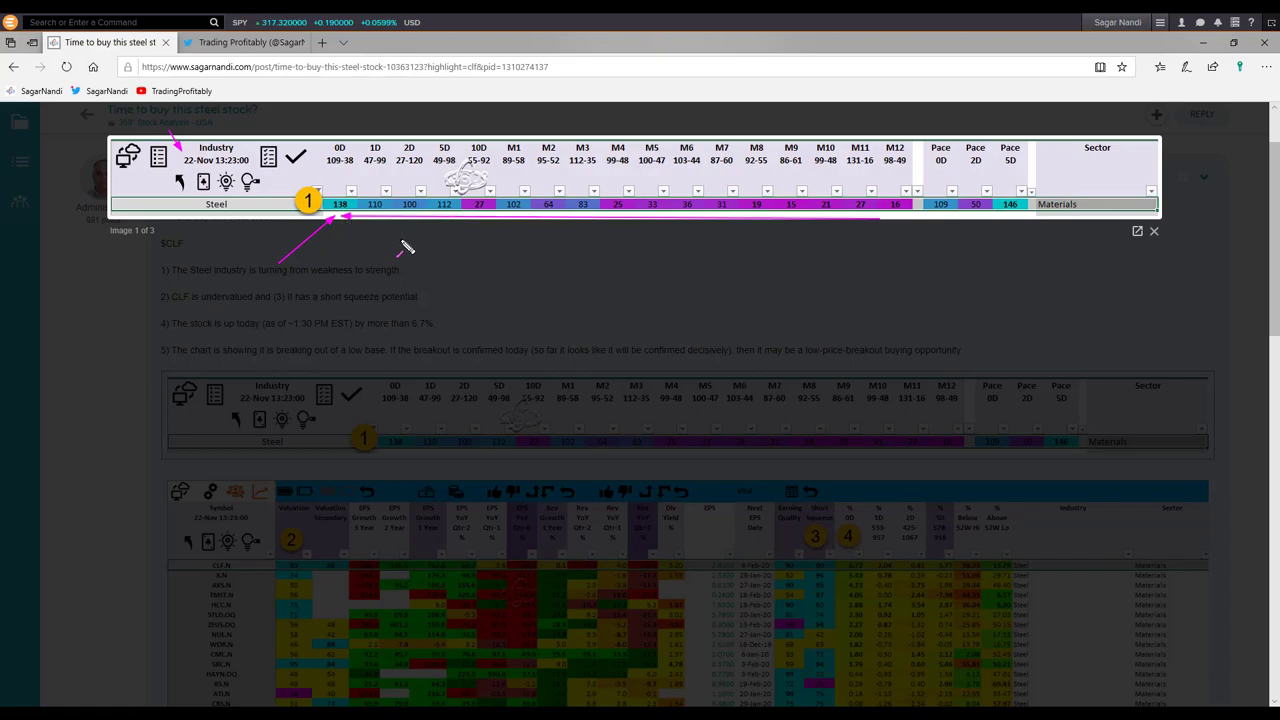
{"action": "key", "text": "Escape"}
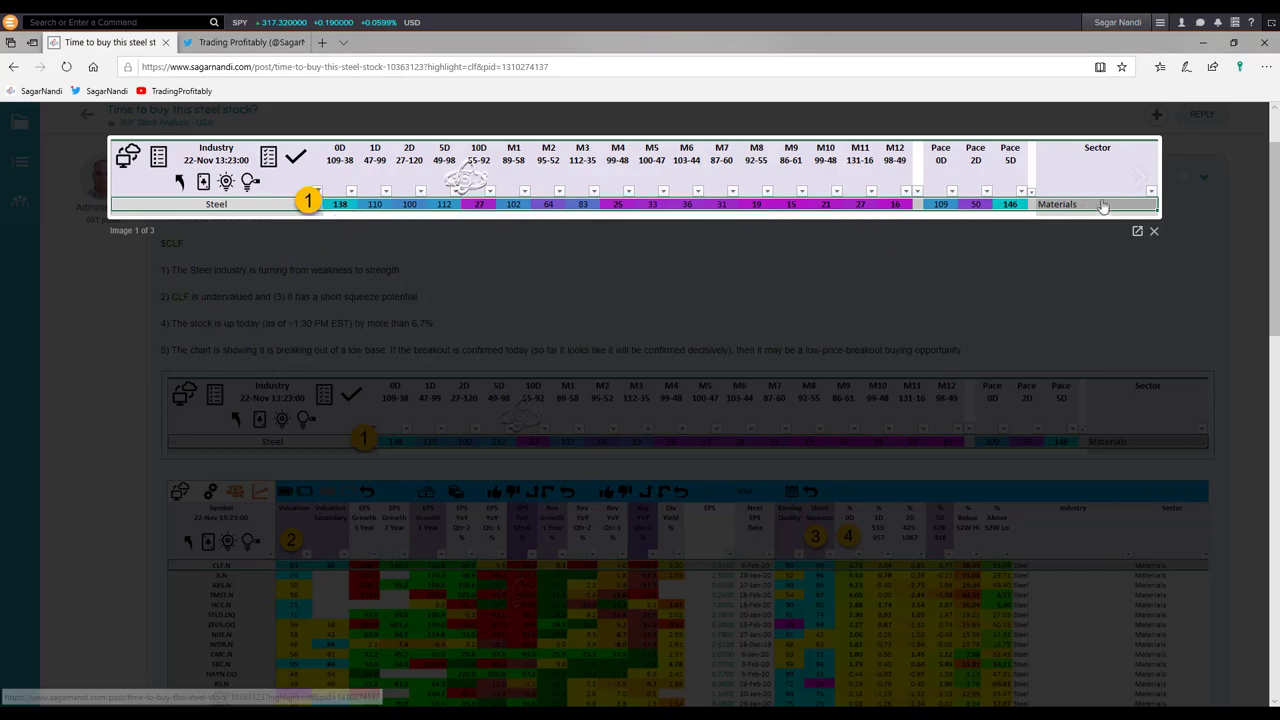
Show the second image and point arrows at CLF.N and its Valuation, Earning Quality, Short Squeeze and 0D values.
{"action": "left_click", "coordinate": [1136, 176]}
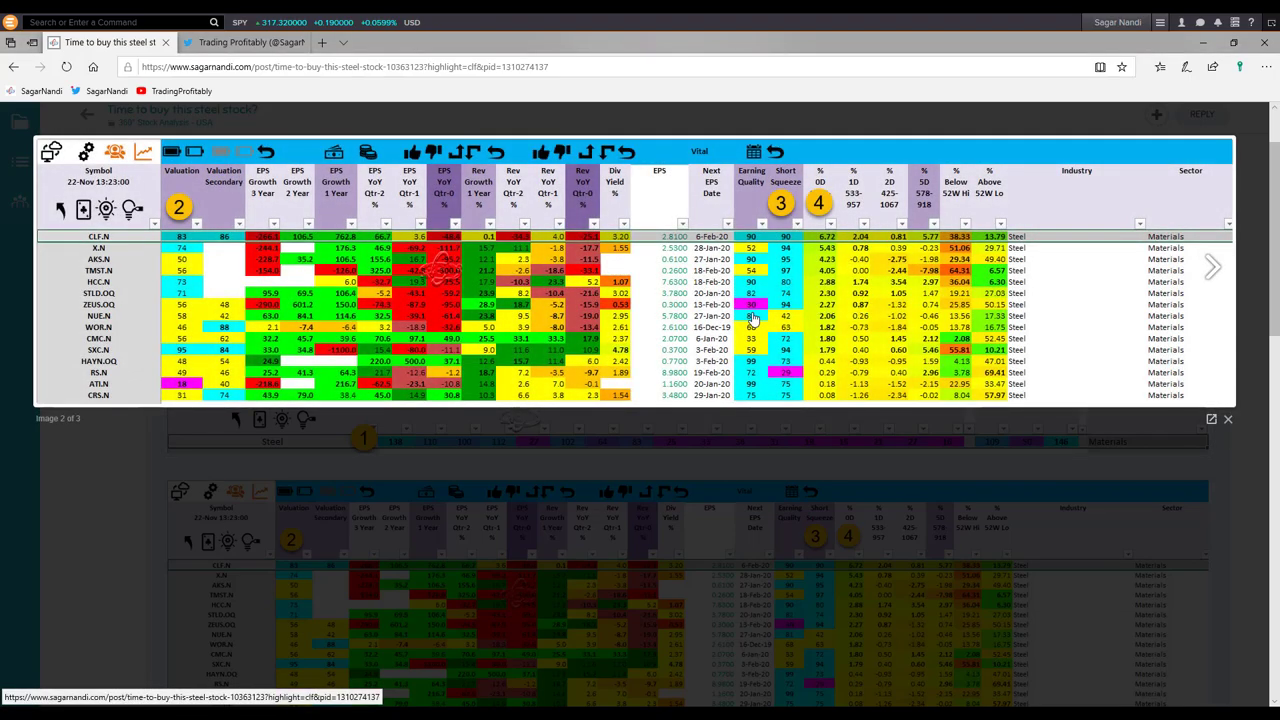
{"action": "left_click_drag", "start_coordinate": [44, 284], "coordinate": [72, 238]}
{"action": "left_click_drag", "start_coordinate": [148, 184], "coordinate": [180, 210]}
{"action": "mouse_move", "coordinate": [752, 198]}
{"action": "left_mouse_down"}
{"action": "mouse_move", "coordinate": [784, 233]}
{"action": "mouse_move", "coordinate": [748, 215]}
{"action": "mouse_move", "coordinate": [757, 230]}
{"action": "left_mouse_up"}
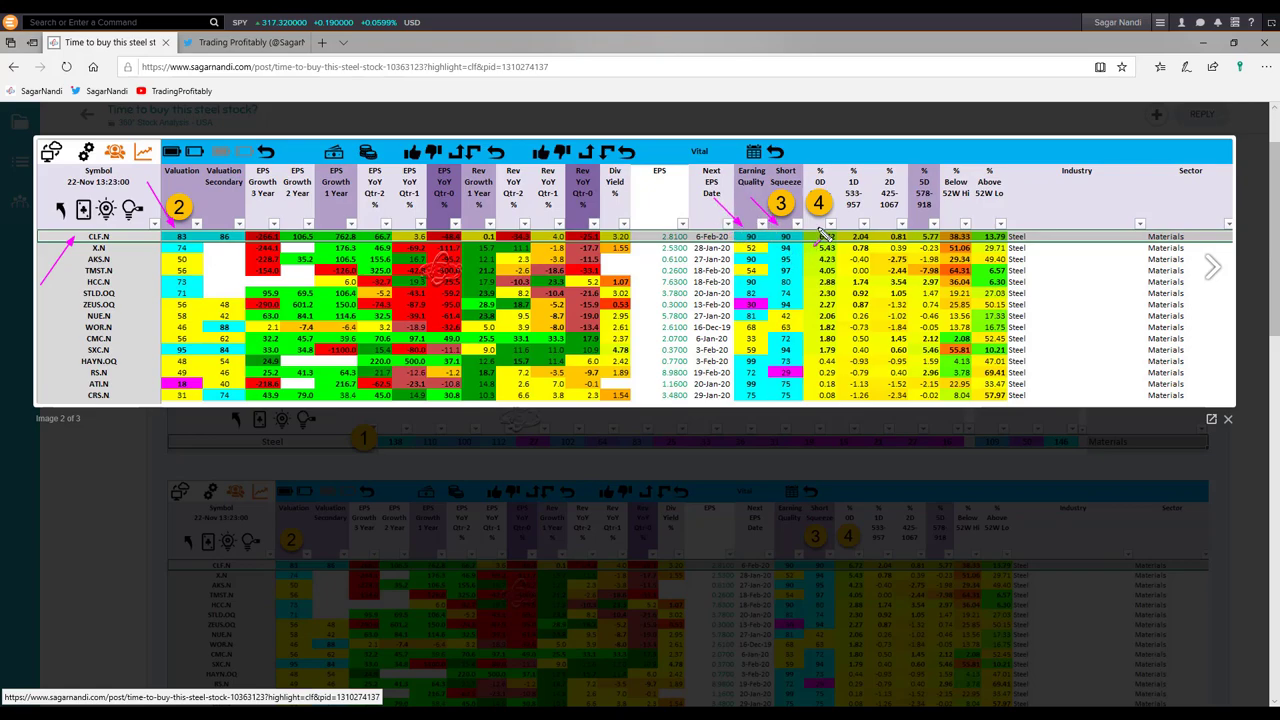
{"action": "left_click_drag", "start_coordinate": [836, 206], "coordinate": [820, 226]}
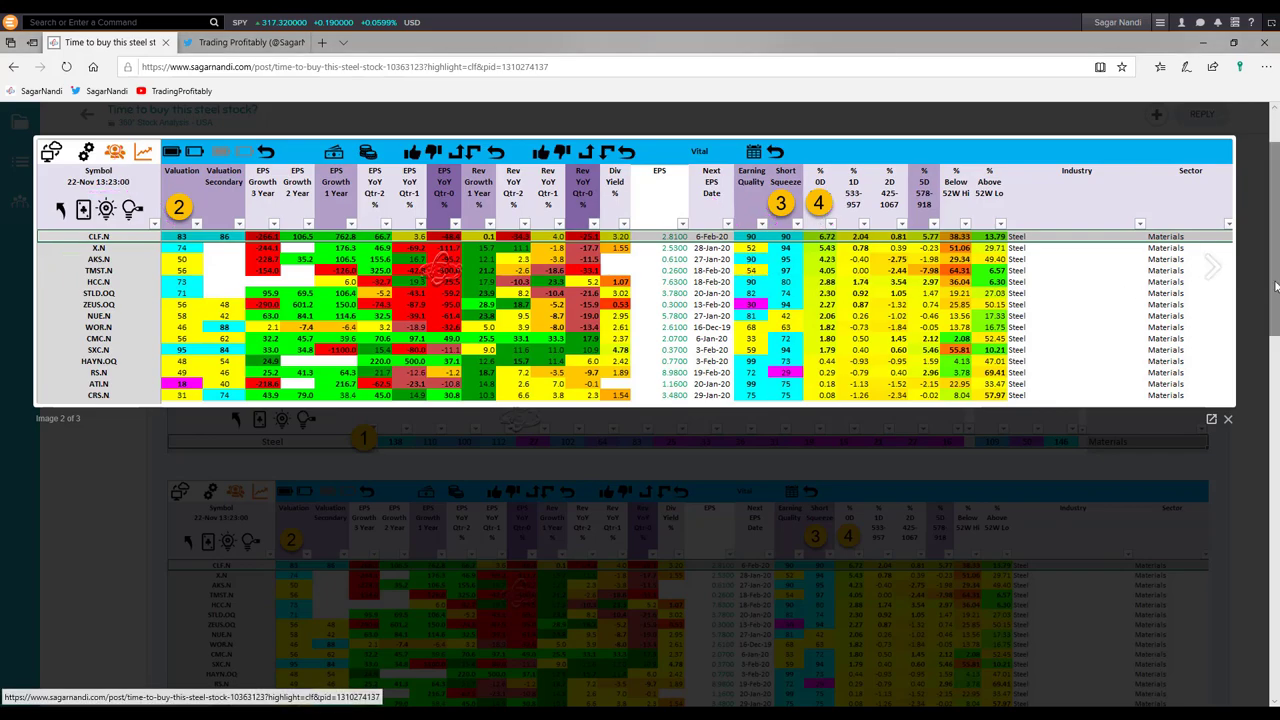
Show the third image and draw arrows along the red dot row, to its latest dot and to the latest volume bar.
{"action": "left_click", "coordinate": [1213, 268]}
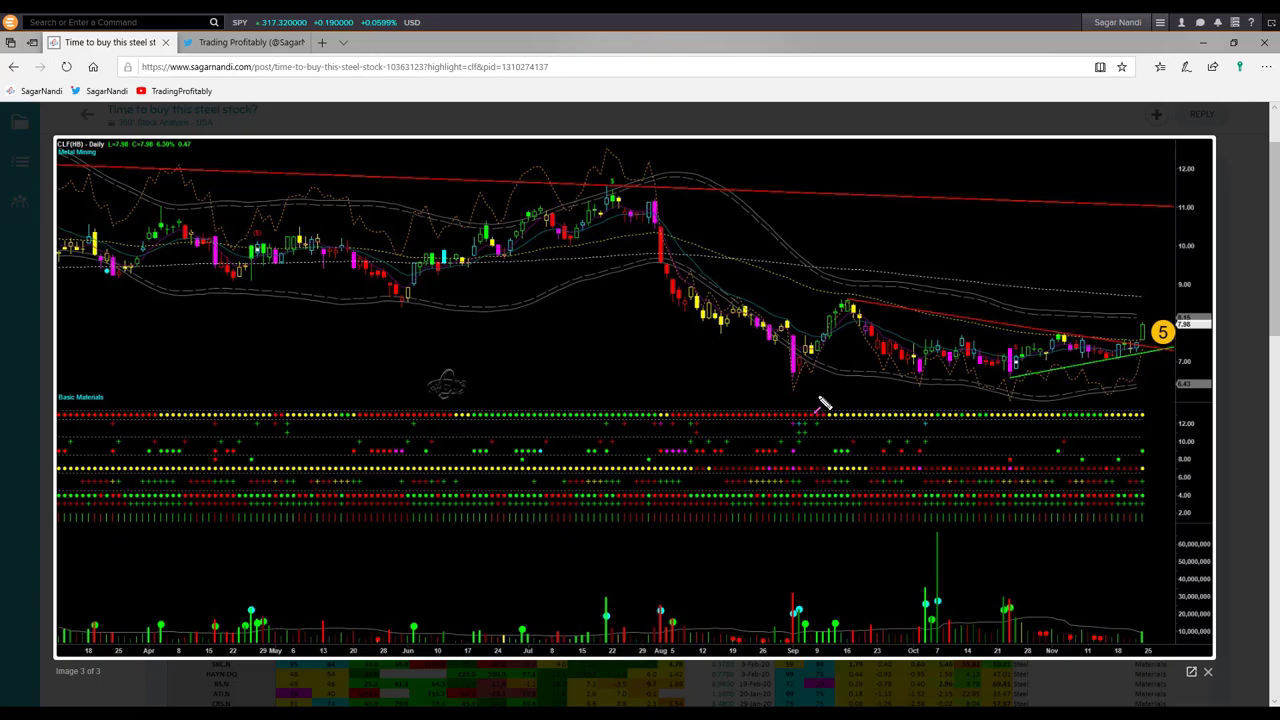
{"action": "left_click_drag", "start_coordinate": [941, 478], "coordinate": [1110, 478]}
{"action": "left_click_drag", "start_coordinate": [1175, 432], "coordinate": [1152, 462]}
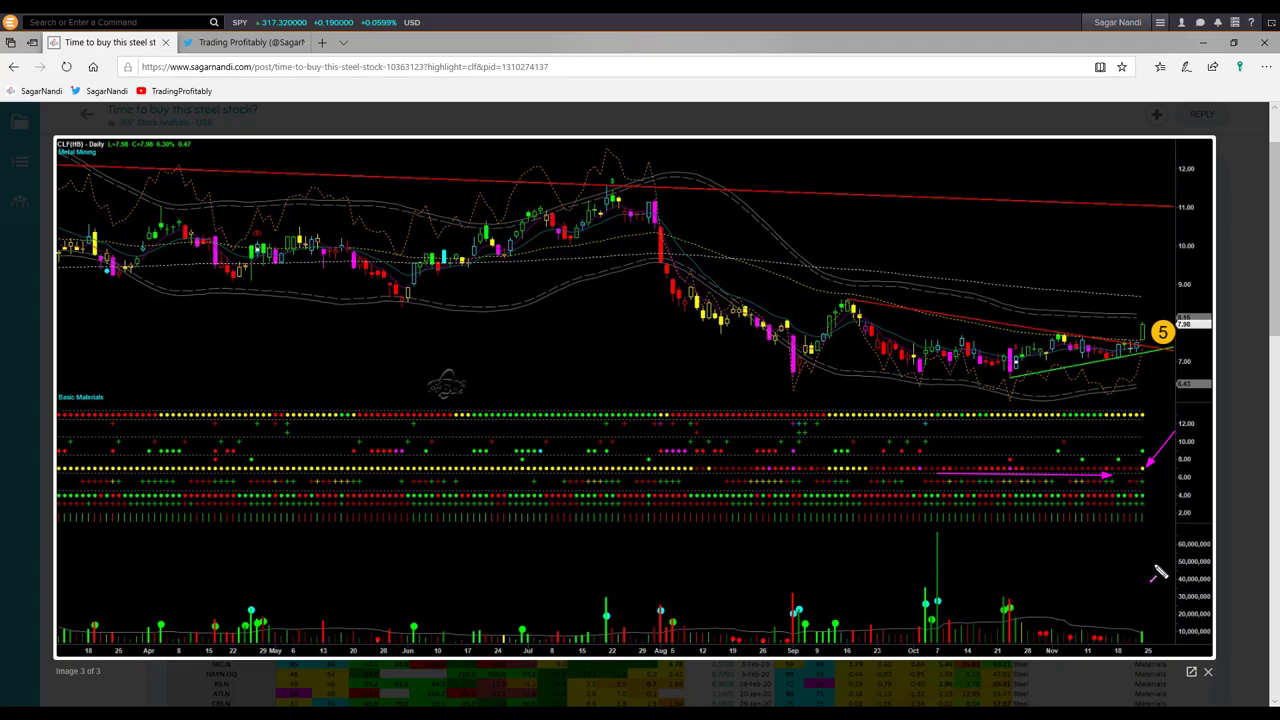
{"action": "left_click_drag", "start_coordinate": [1168, 607], "coordinate": [1152, 632]}
Draw arrows along the red and green trendlines, to the latest breakout candle and along the recent red dots.
{"action": "left_click_drag", "start_coordinate": [990, 320], "coordinate": [1108, 345]}
{"action": "left_click_drag", "start_coordinate": [1068, 378], "coordinate": [1126, 360]}
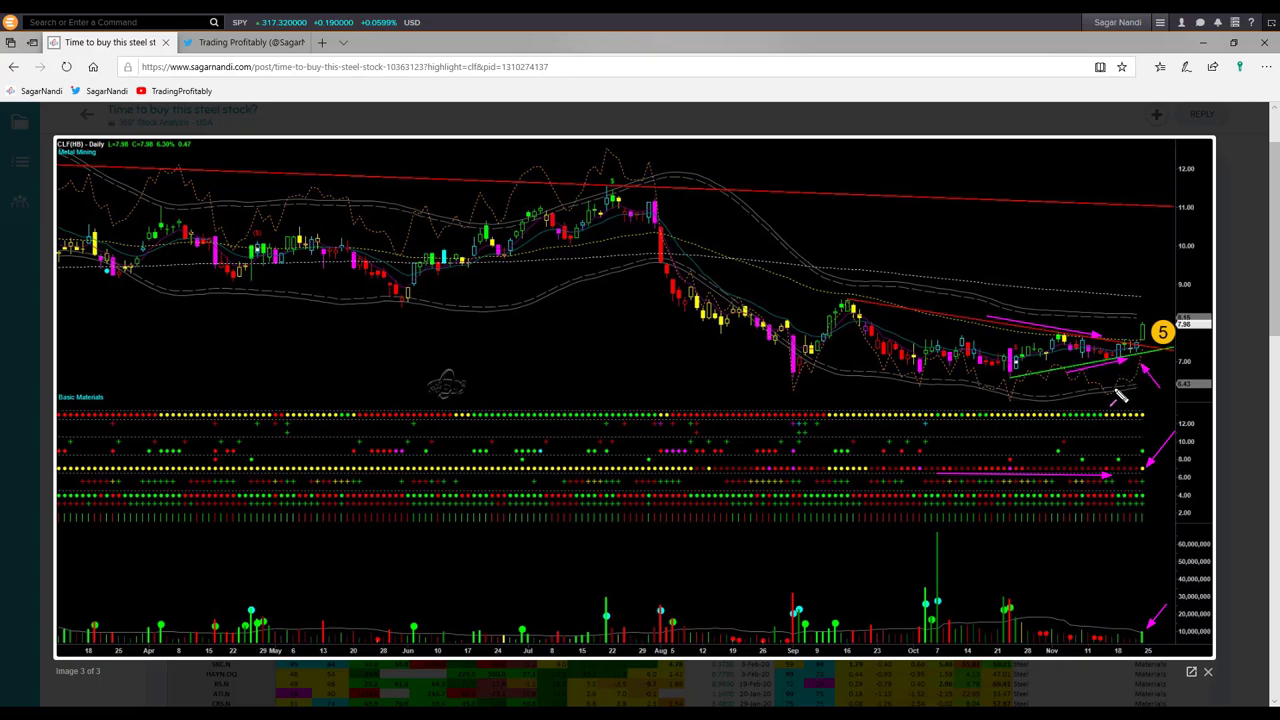
{"action": "left_click_drag", "start_coordinate": [1166, 283], "coordinate": [1143, 321]}
{"action": "left_click_drag", "start_coordinate": [1010, 464], "coordinate": [1124, 469]}
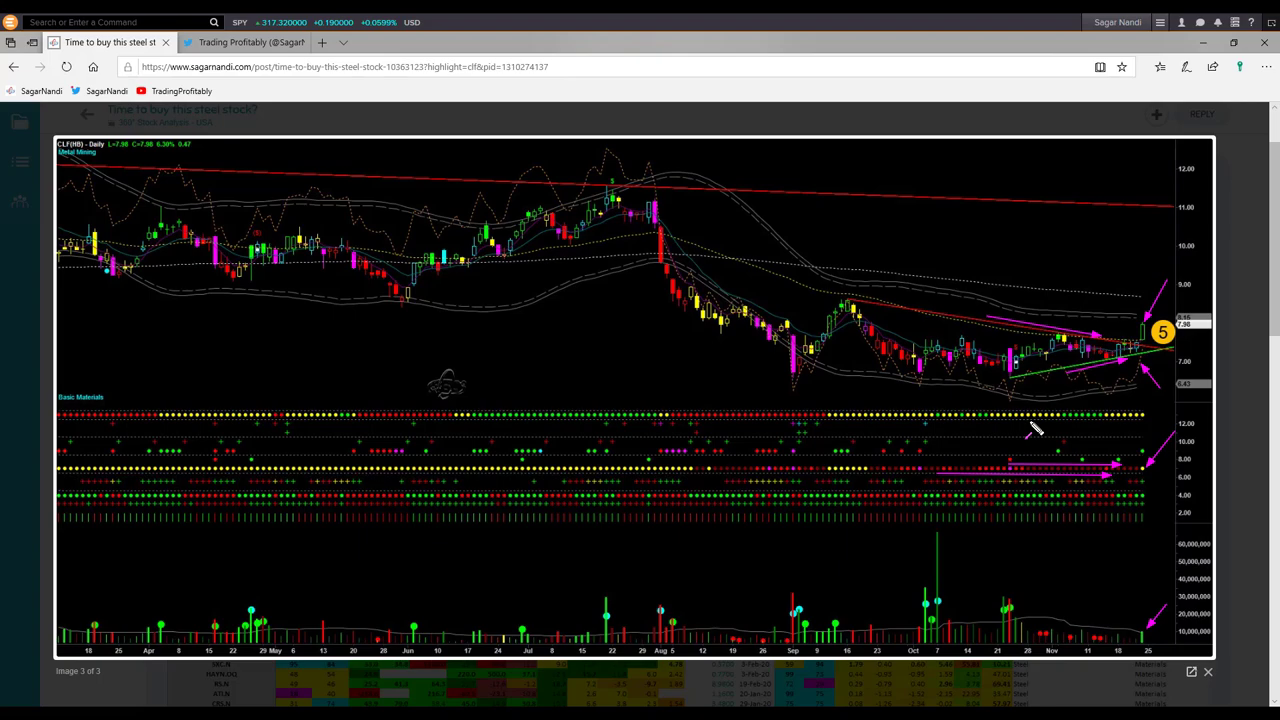
Switch to the MetaStock daily CLF chart and draw arrows to the November breakout, the support level below it and the early-December drop.
{"action": "key", "text": "alt+Tab"}
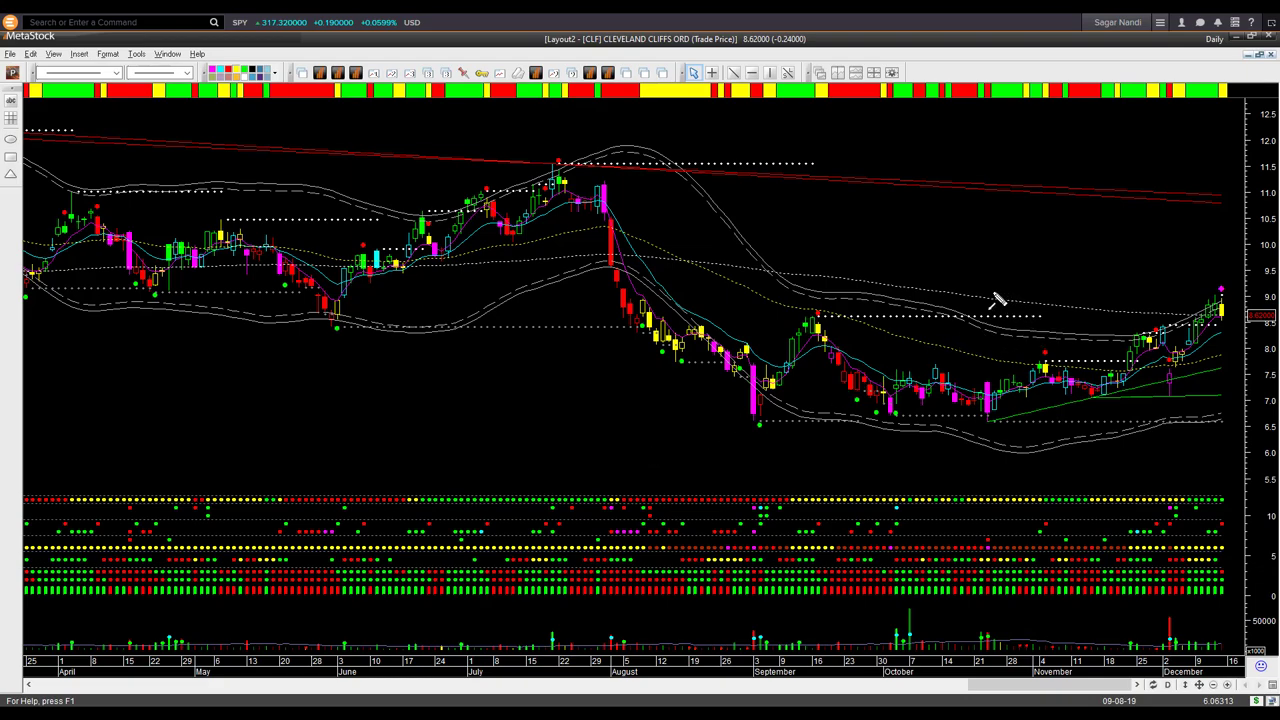
{"action": "left_click_drag", "start_coordinate": [941, 275], "coordinate": [1127, 366]}
{"action": "left_click_drag", "start_coordinate": [1085, 405], "coordinate": [1134, 408]}
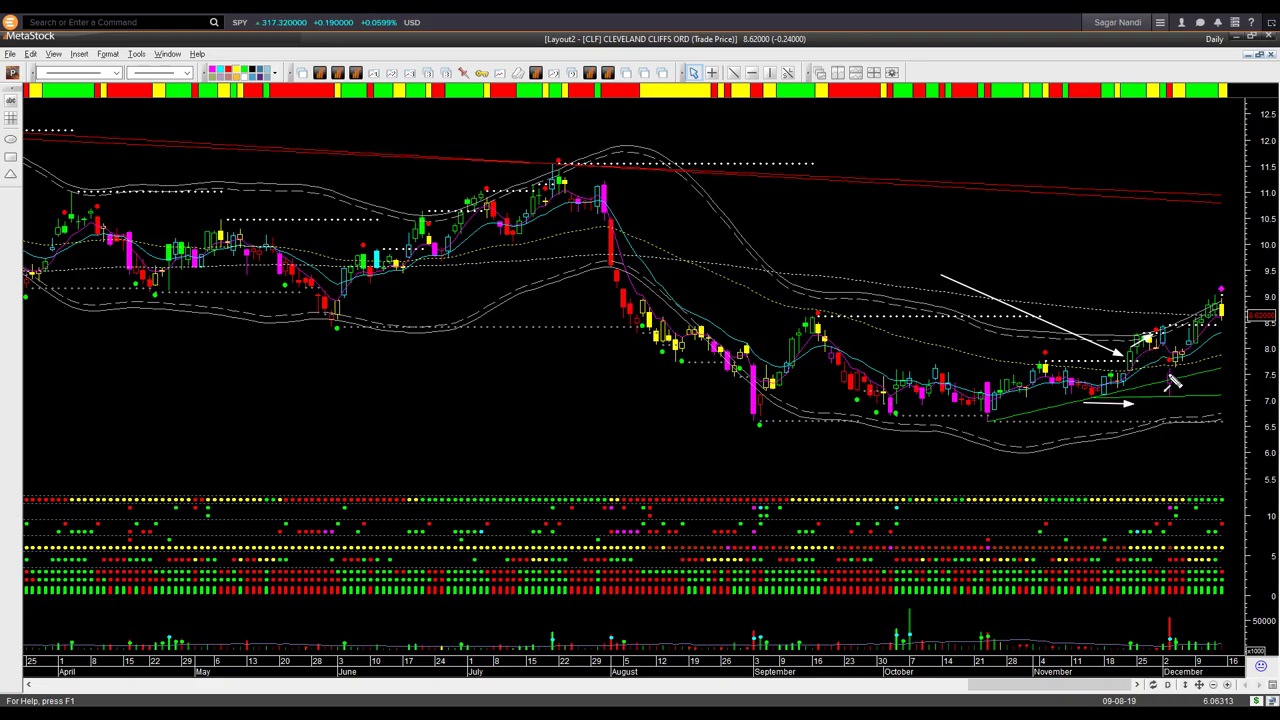
{"action": "left_click_drag", "start_coordinate": [1164, 352], "coordinate": [1180, 387]}
{"action": "left_click_drag", "start_coordinate": [1179, 379], "coordinate": [1178, 380]}
{"action": "left_click", "coordinate": [1165, 390]}
{"action": "left_click_drag", "start_coordinate": [1132, 405], "coordinate": [1208, 413]}
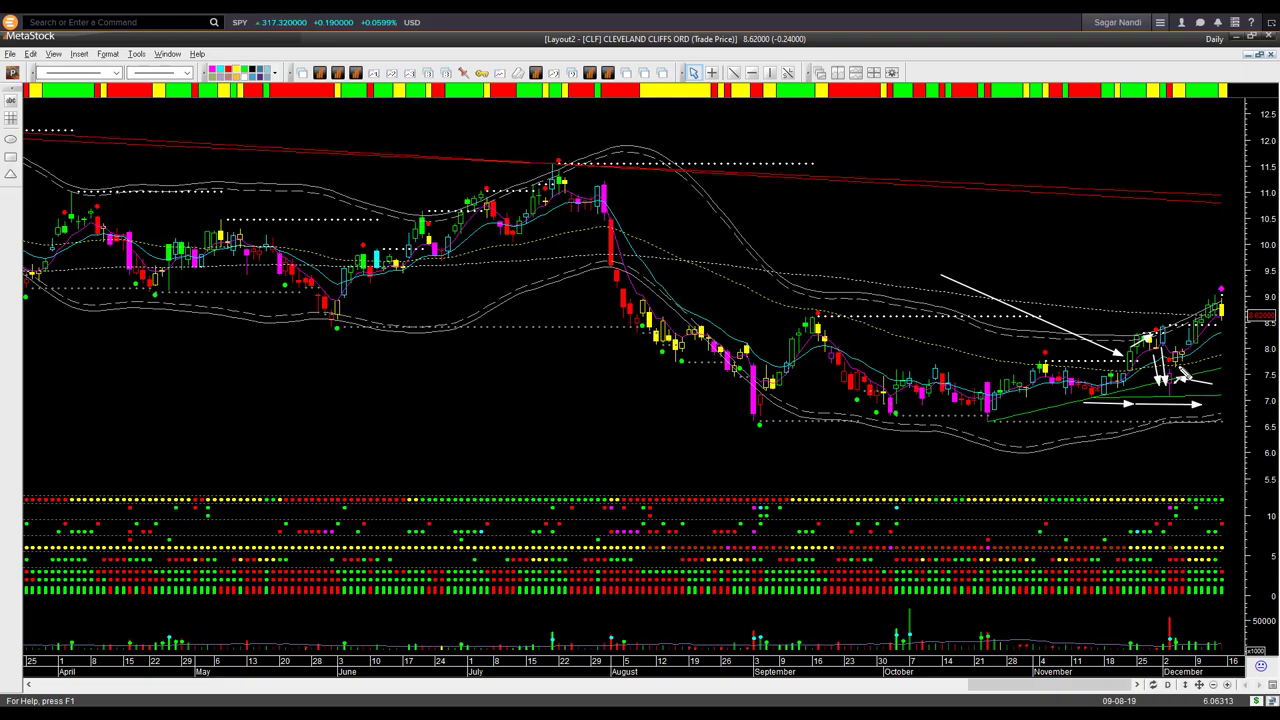
Draw arrows along the December rebound and to its latest high on the CLF chart, and clear all arrows.
{"action": "left_click_drag", "start_coordinate": [1181, 367], "coordinate": [1211, 310]}
{"action": "left_click_drag", "start_coordinate": [1177, 243], "coordinate": [1220, 303]}
{"action": "key", "text": "Escape"}
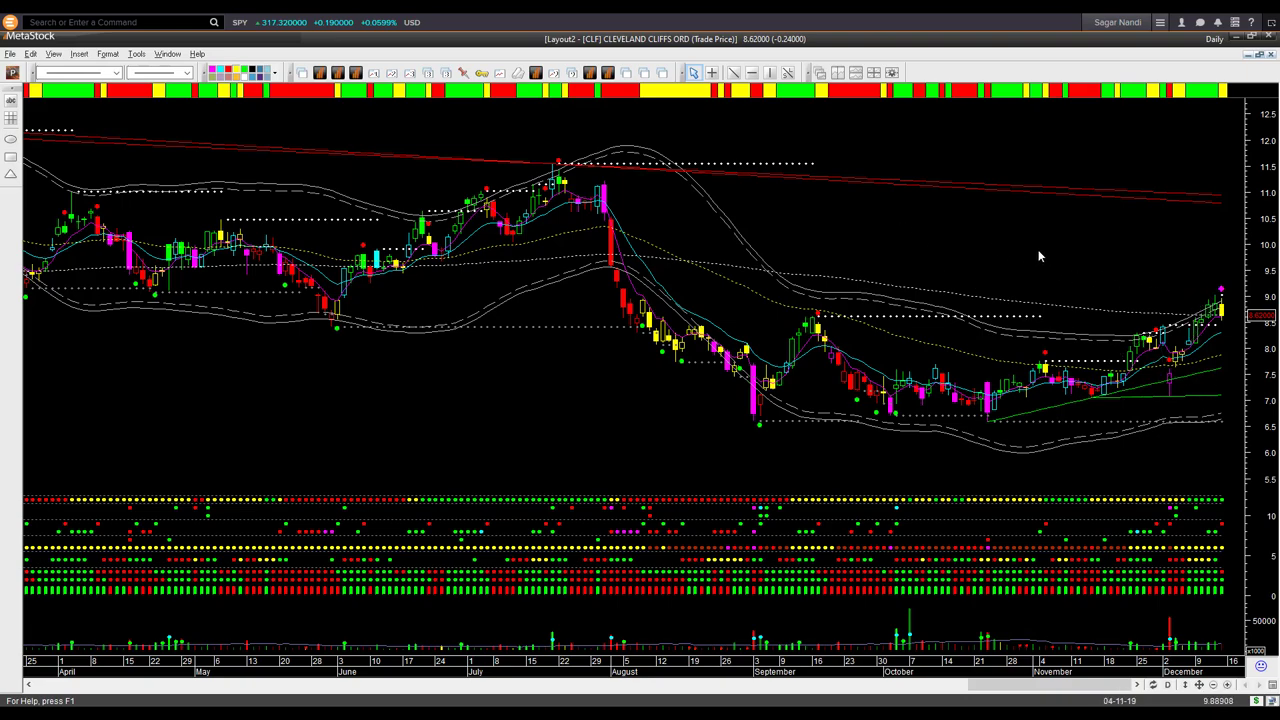
Switch to the dotted-level CLF daily chart and draw arrows to the November breakout, the magenta level below it and the early-December low.
{"action": "left_click", "coordinate": [464, 76]}
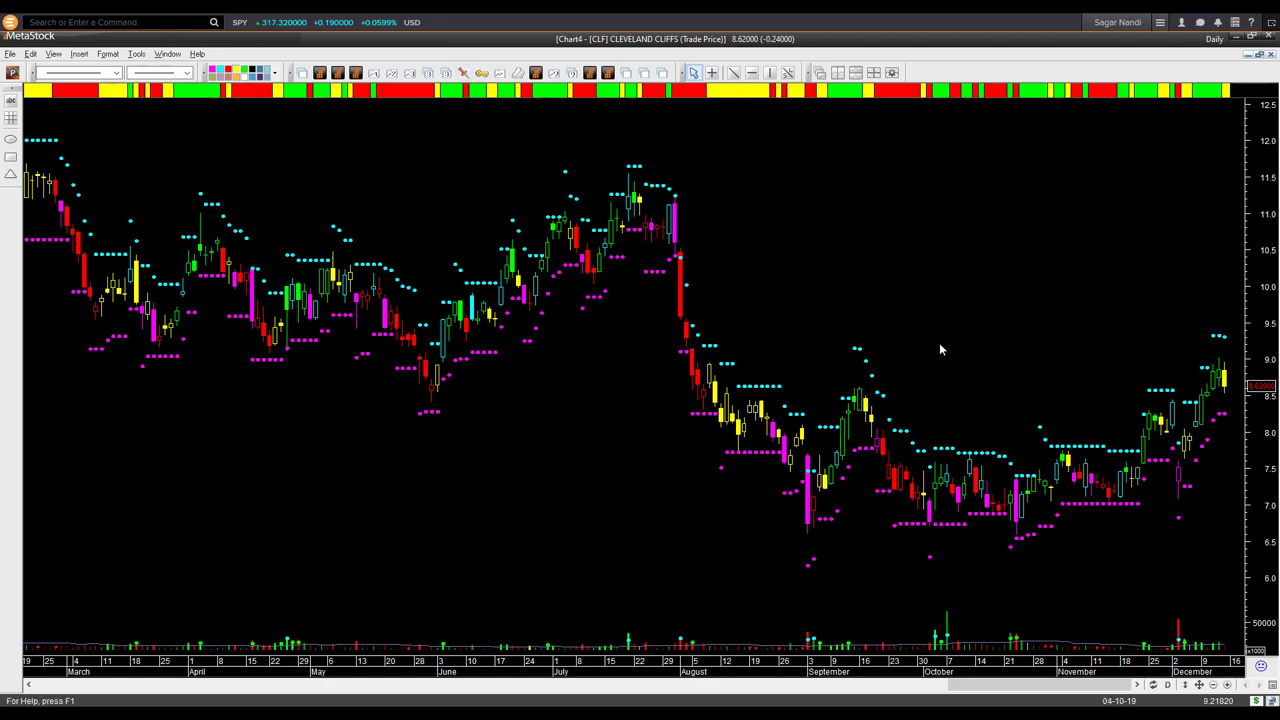
{"action": "scroll", "coordinate": [939, 342], "scroll_direction": "up", "scroll_amount": 2}
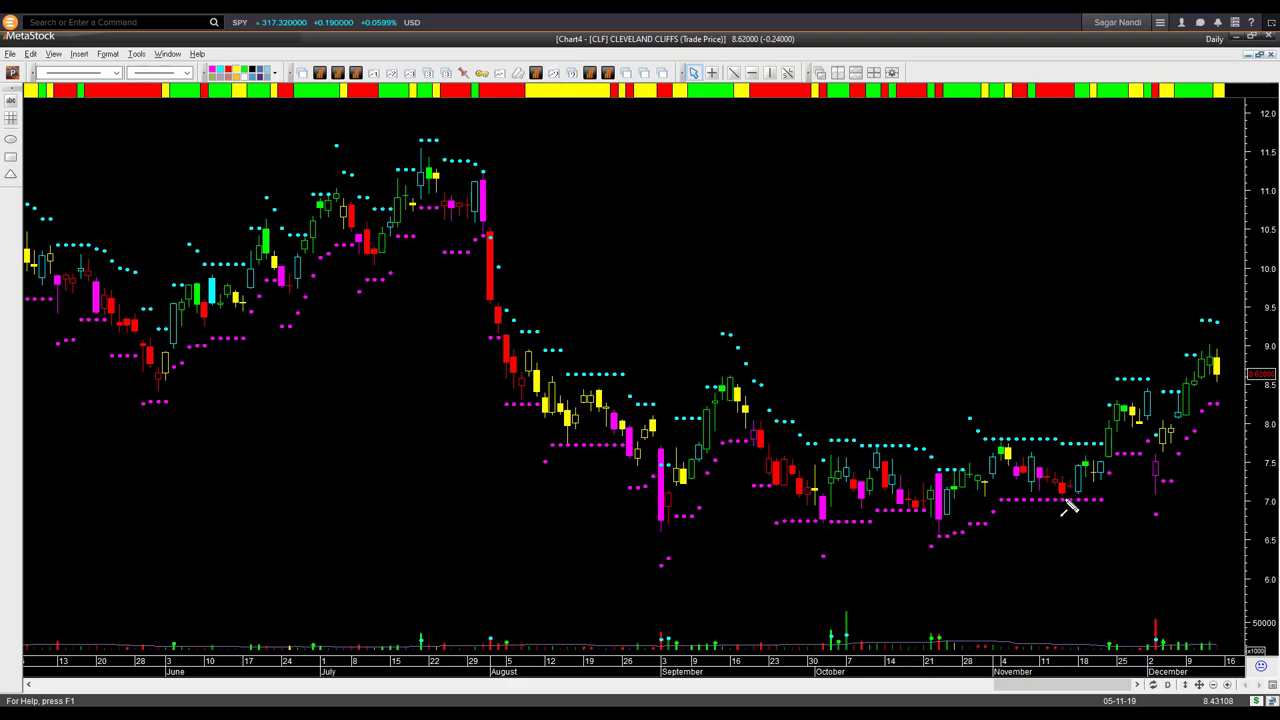
{"action": "mouse_move", "coordinate": [1005, 371]}
{"action": "left_mouse_down"}
{"action": "mouse_move", "coordinate": [1051, 420]}
{"action": "mouse_move", "coordinate": [1104, 447]}
{"action": "left_mouse_up"}
{"action": "mouse_move", "coordinate": [1020, 505]}
{"action": "left_mouse_down"}
{"action": "mouse_move", "coordinate": [1190, 508]}
{"action": "mouse_move", "coordinate": [1164, 488]}
{"action": "left_mouse_up"}
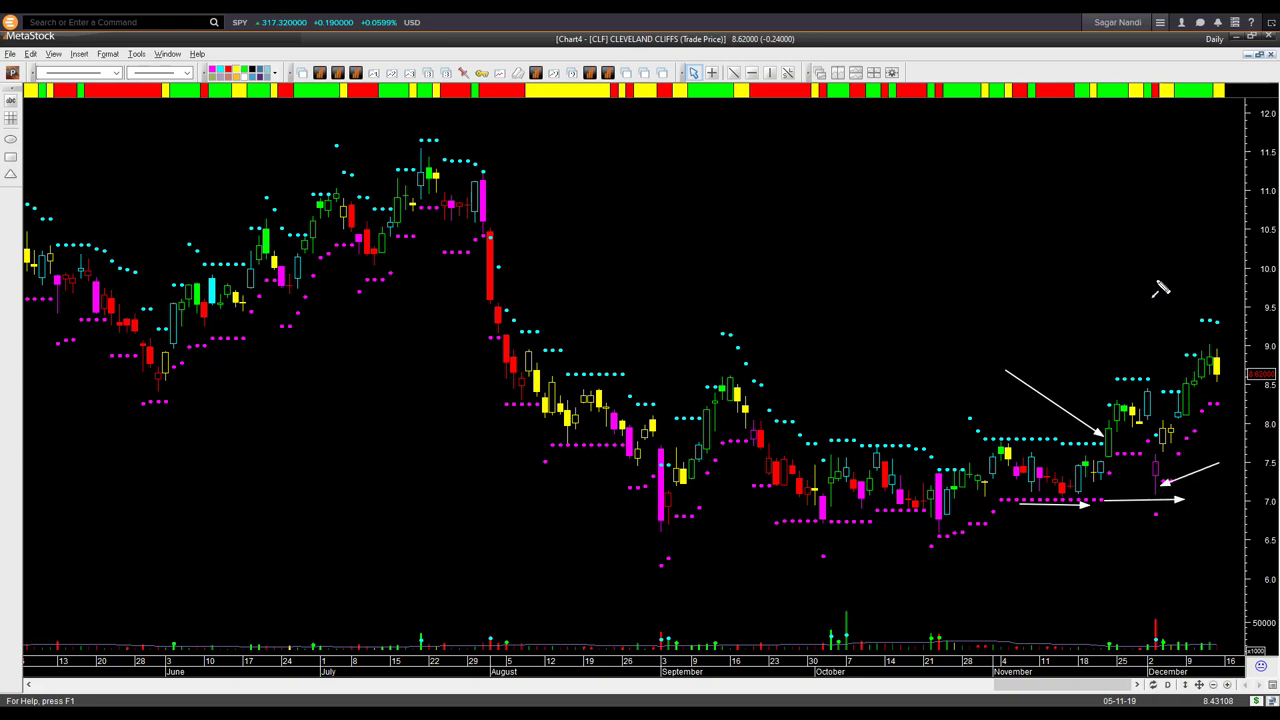
Draw arrows to the December high and along the latest magenta level, and clear all arrows.
{"action": "left_click_drag", "start_coordinate": [1156, 278], "coordinate": [1213, 353]}
{"action": "left_click_drag", "start_coordinate": [1210, 404], "coordinate": [1264, 408]}
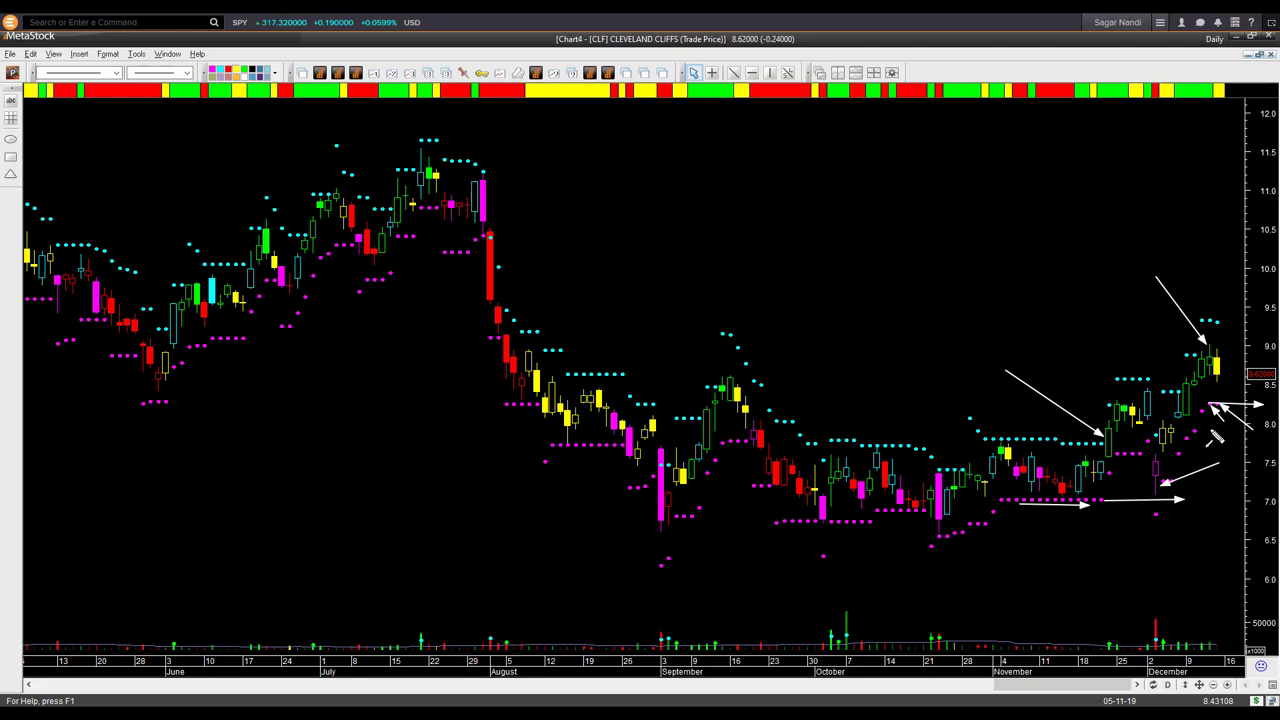
{"action": "key", "text": "Escape"}
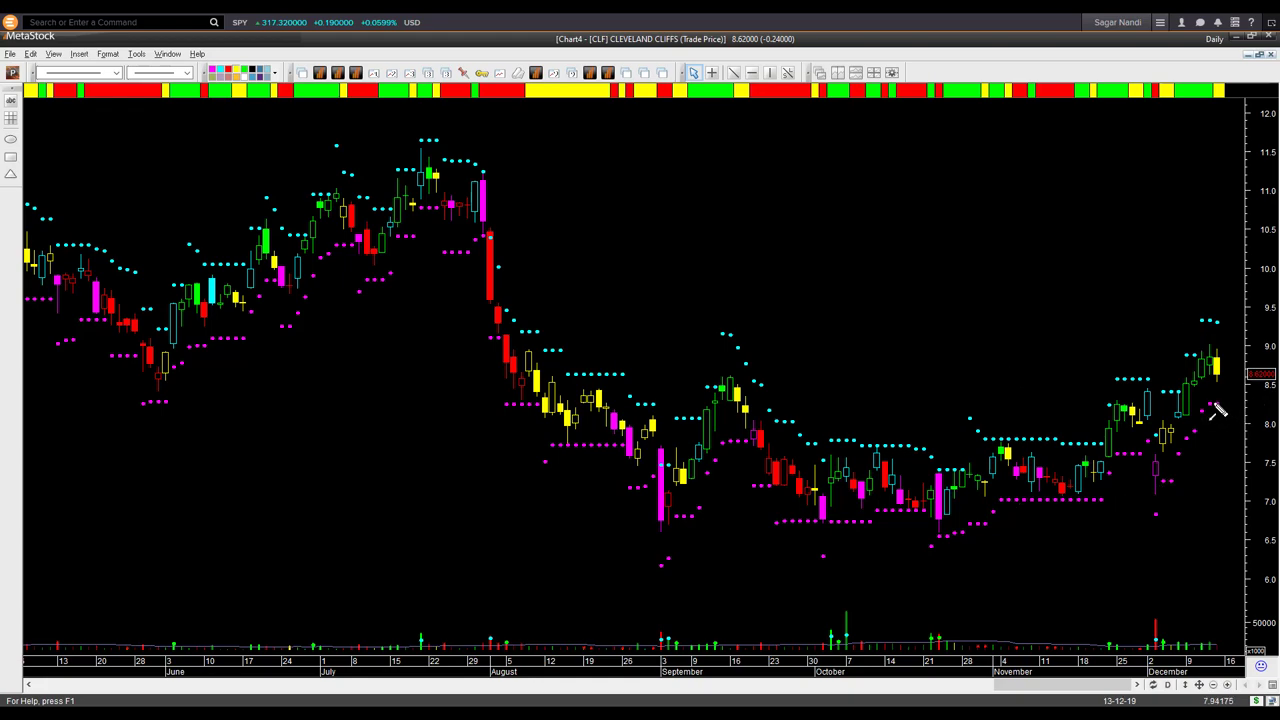
Draw arrows marking the latest magenta level, the breakout price, the rise since the breakout, and possible moves down and up from the latest candle.
{"action": "left_click_drag", "start_coordinate": [1212, 403], "coordinate": [1258, 406]}
{"action": "left_click_drag", "start_coordinate": [1108, 429], "coordinate": [1215, 430]}
{"action": "left_click_drag", "start_coordinate": [1223, 366], "coordinate": [1231, 406]}
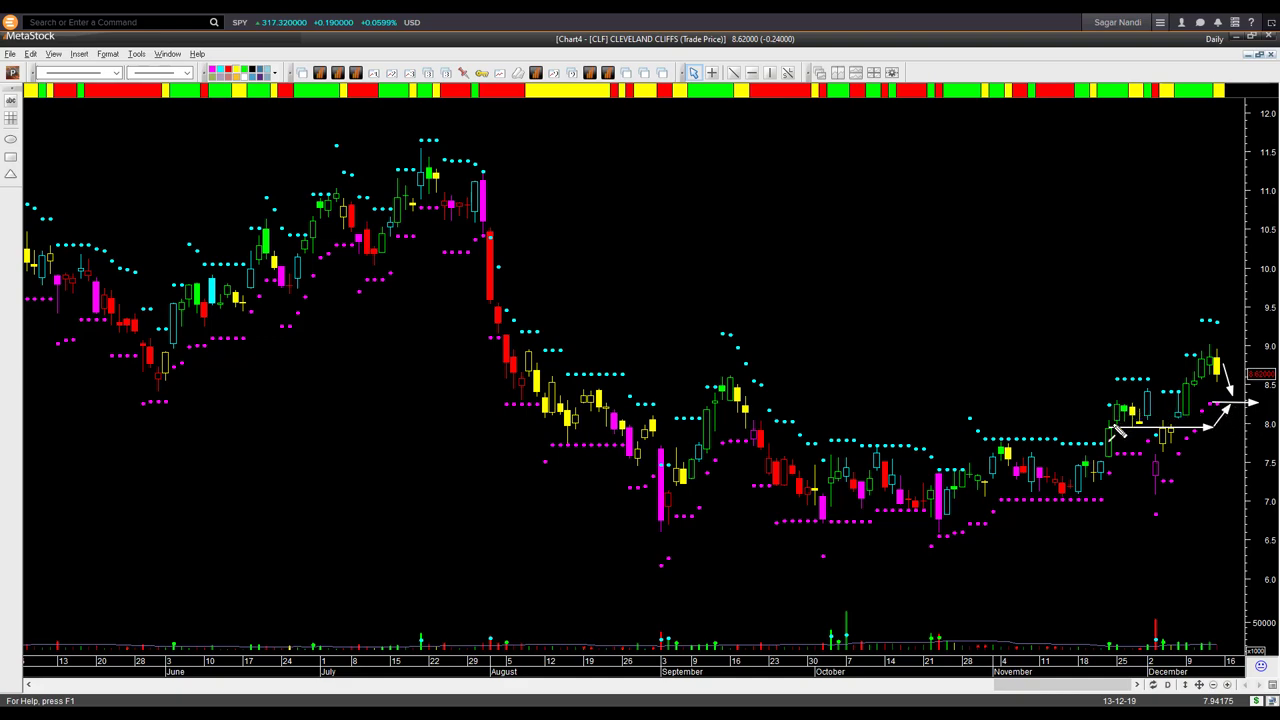
{"action": "left_click_drag", "start_coordinate": [1110, 426], "coordinate": [1206, 358]}
{"action": "left_click_drag", "start_coordinate": [1228, 372], "coordinate": [1258, 297]}
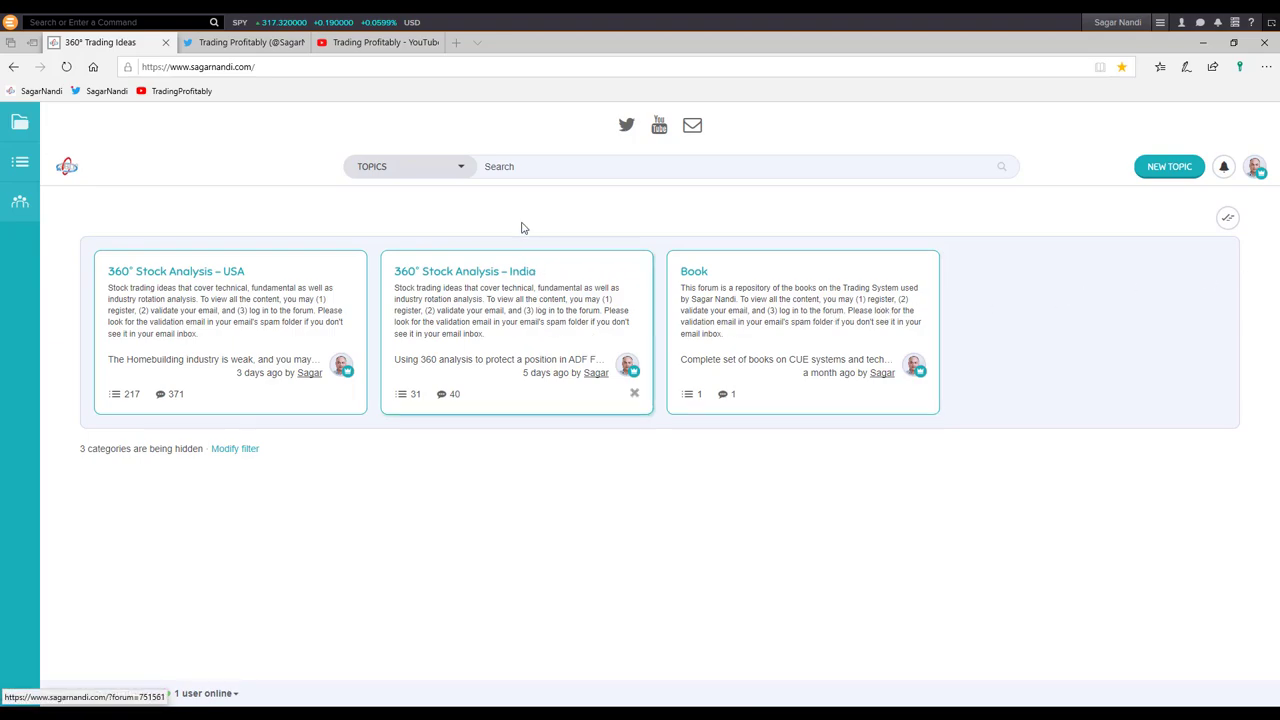
Switch to the trading forum, search its topics for "cern" and open the topic about the $CERN trendline trade setup.
{"action": "left_click", "coordinate": [505, 167]}
{"action": "type", "text": "cern"}
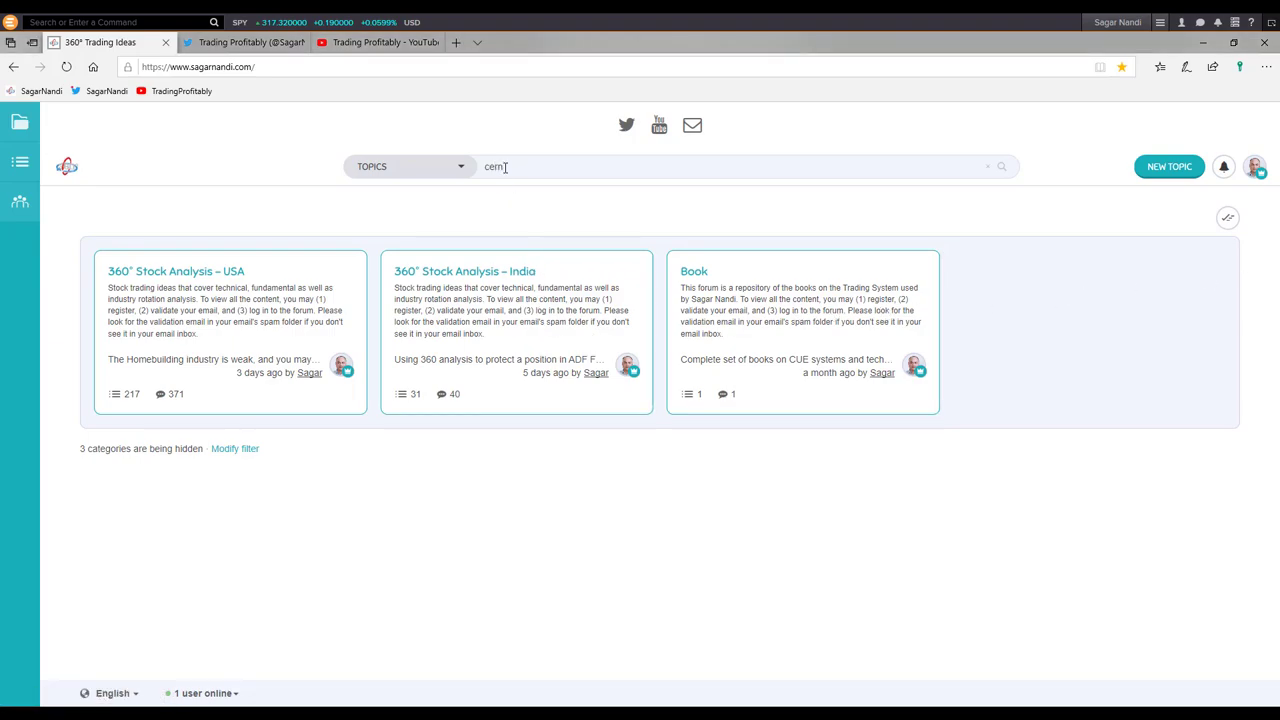
{"action": "key", "text": "Return"}
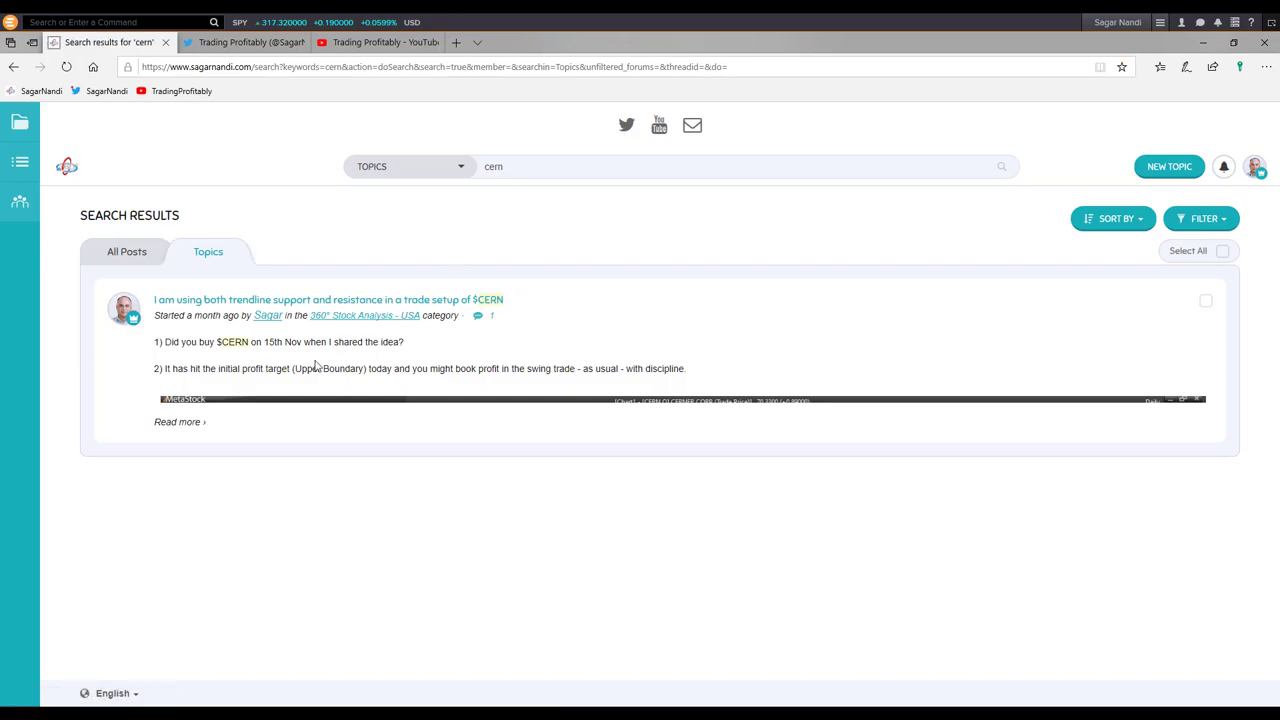
{"action": "left_click", "coordinate": [219, 302]}
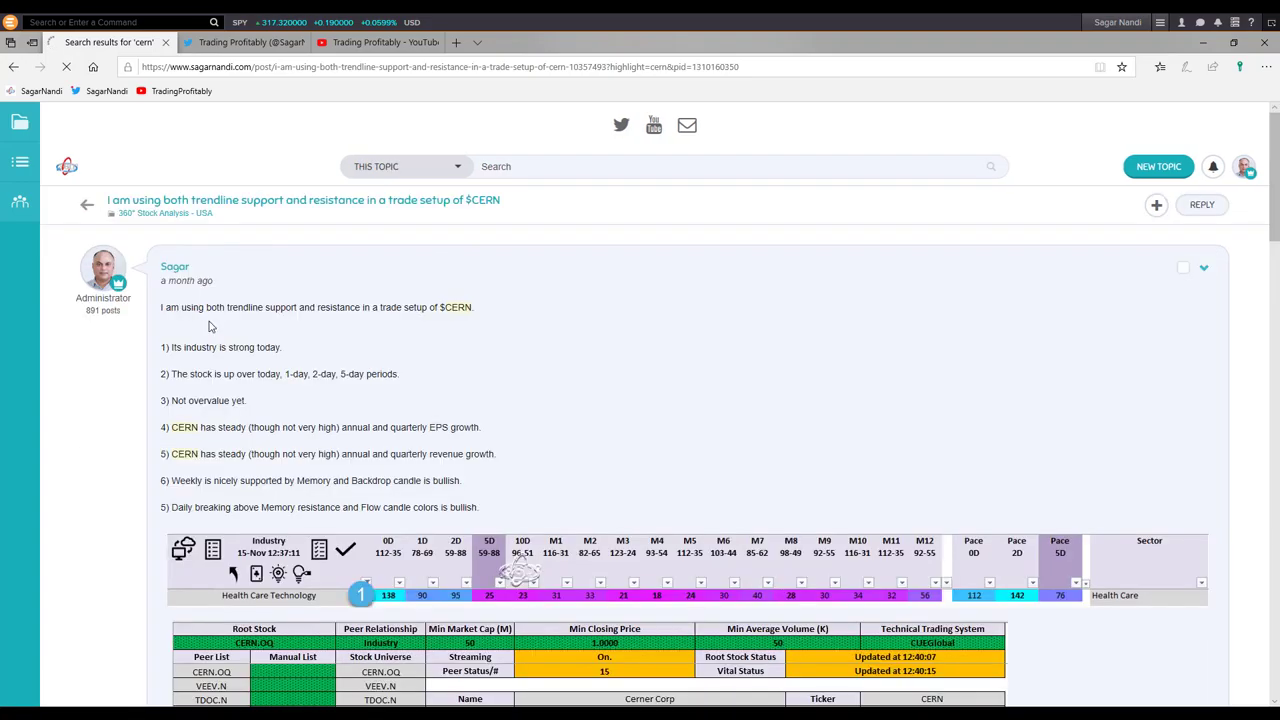
Enlarge the CERN topic's first image and draw arrows to the Health Care Technology 0D score and across its earlier scores.
{"action": "scroll", "coordinate": [196, 318], "scroll_direction": "down", "scroll_amount": 10}
{"action": "scroll", "coordinate": [196, 318], "scroll_direction": "up", "scroll_amount": 10}
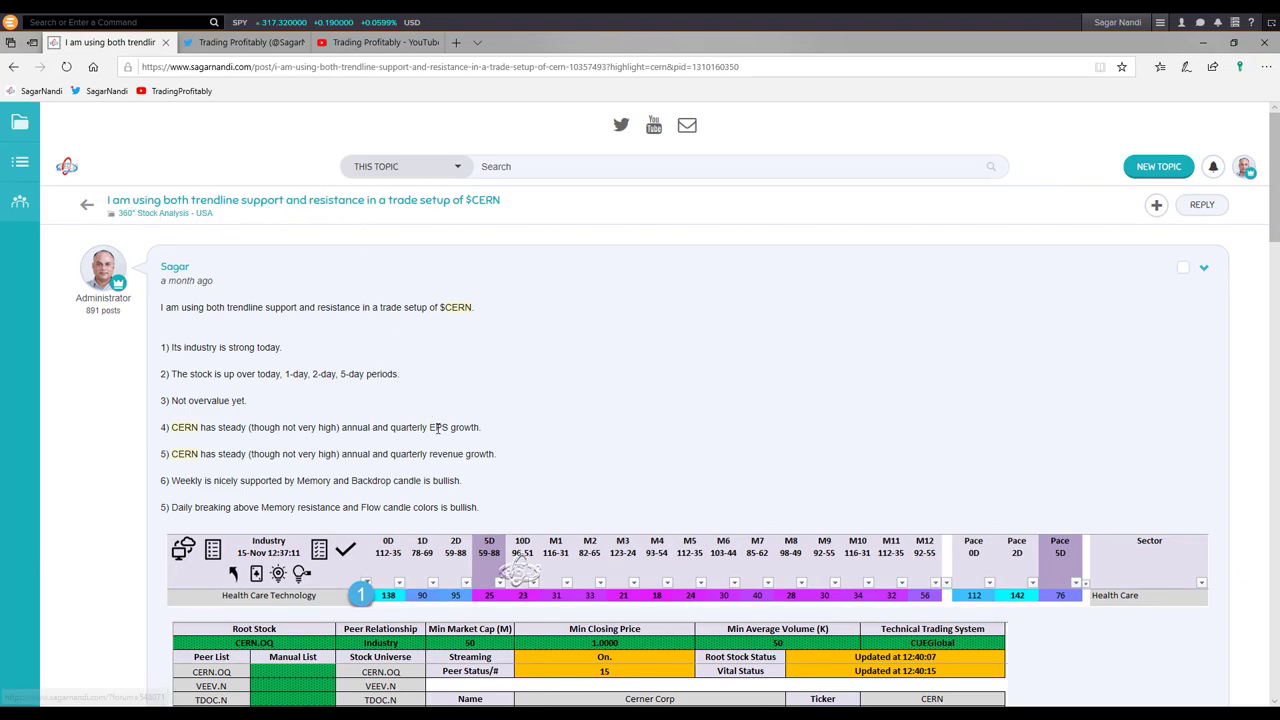
{"action": "left_click", "coordinate": [486, 544]}
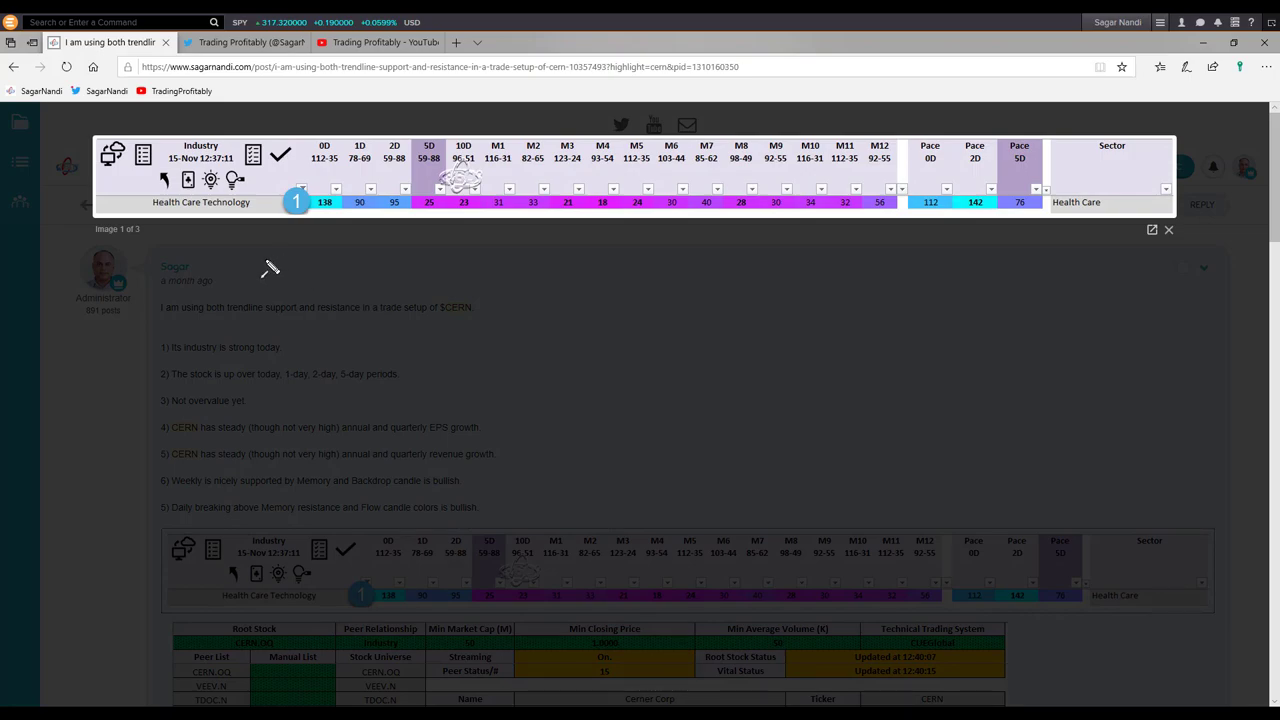
{"action": "left_click_drag", "start_coordinate": [260, 258], "coordinate": [327, 228]}
{"action": "left_click_drag", "start_coordinate": [688, 203], "coordinate": [398, 206]}
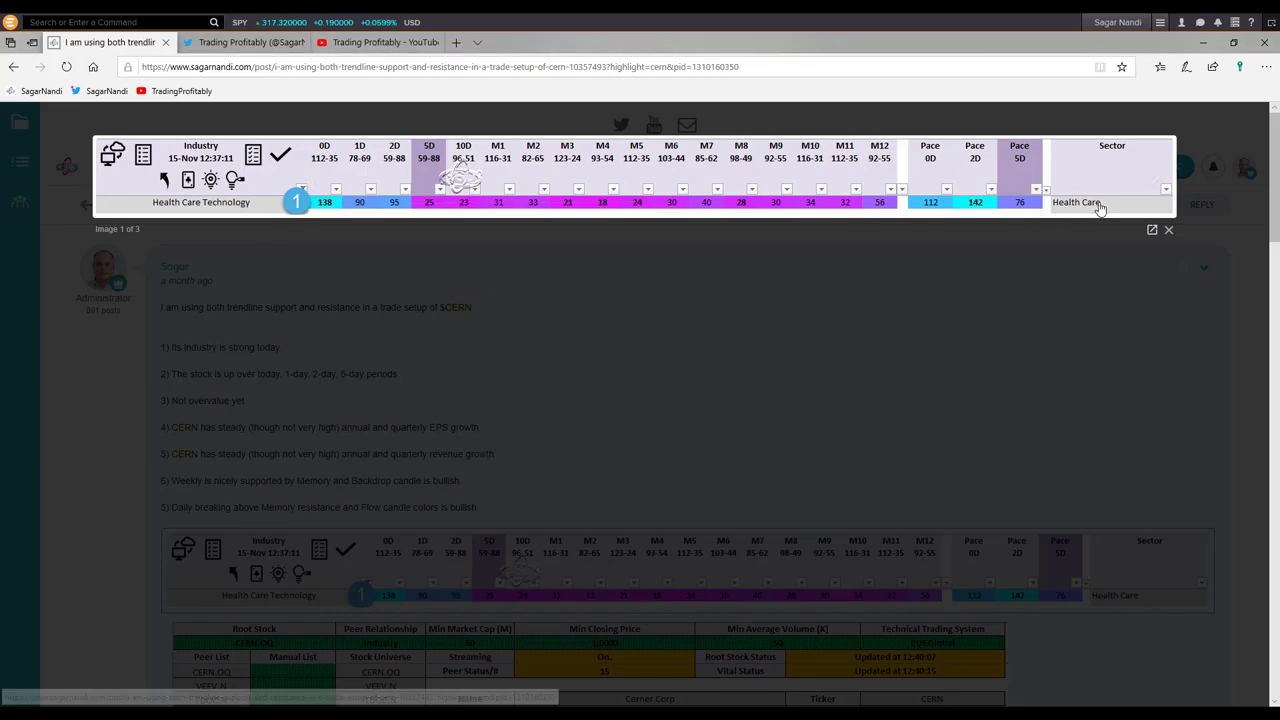
Show the CERN topic's second image, draw arrows to the Valuation, EPS YoY Qtr-0, Rev YoY Qtr-0 and 0D Up-Down cells, and clear them.
{"action": "left_click", "coordinate": [1152, 177]}
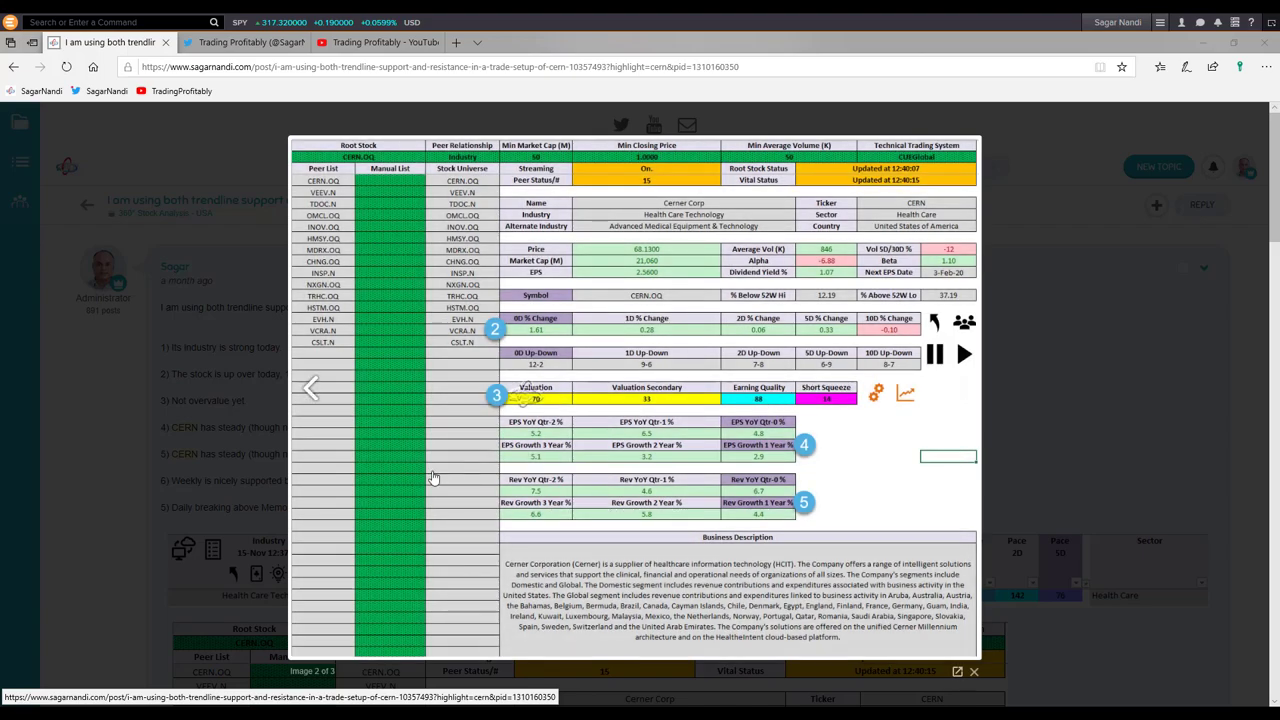
{"action": "left_click_drag", "start_coordinate": [463, 422], "coordinate": [518, 403]}
{"action": "mouse_move", "coordinate": [822, 421]}
{"action": "left_mouse_down"}
{"action": "mouse_move", "coordinate": [803, 443]}
{"action": "mouse_move", "coordinate": [815, 475]}
{"action": "mouse_move", "coordinate": [802, 495]}
{"action": "left_mouse_up"}
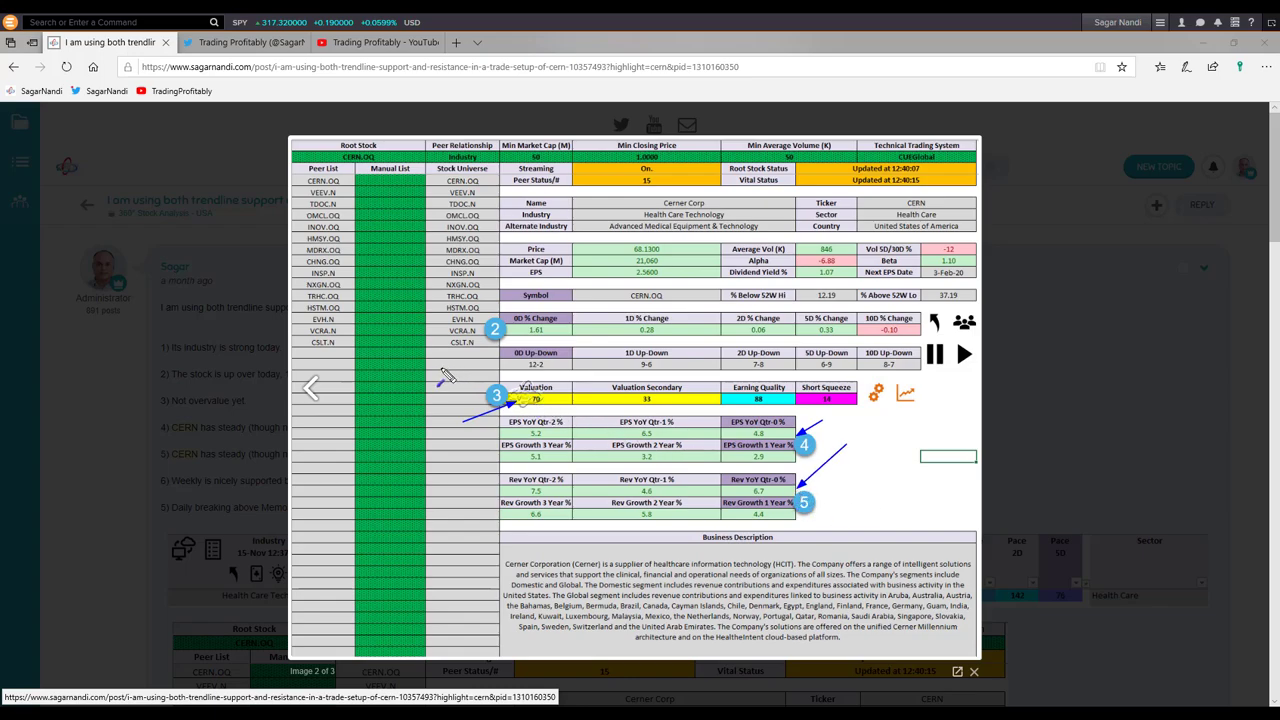
{"action": "left_click_drag", "start_coordinate": [438, 369], "coordinate": [512, 364]}
{"action": "left_click_drag", "start_coordinate": [570, 350], "coordinate": [544, 364]}
{"action": "key", "text": "Escape"}
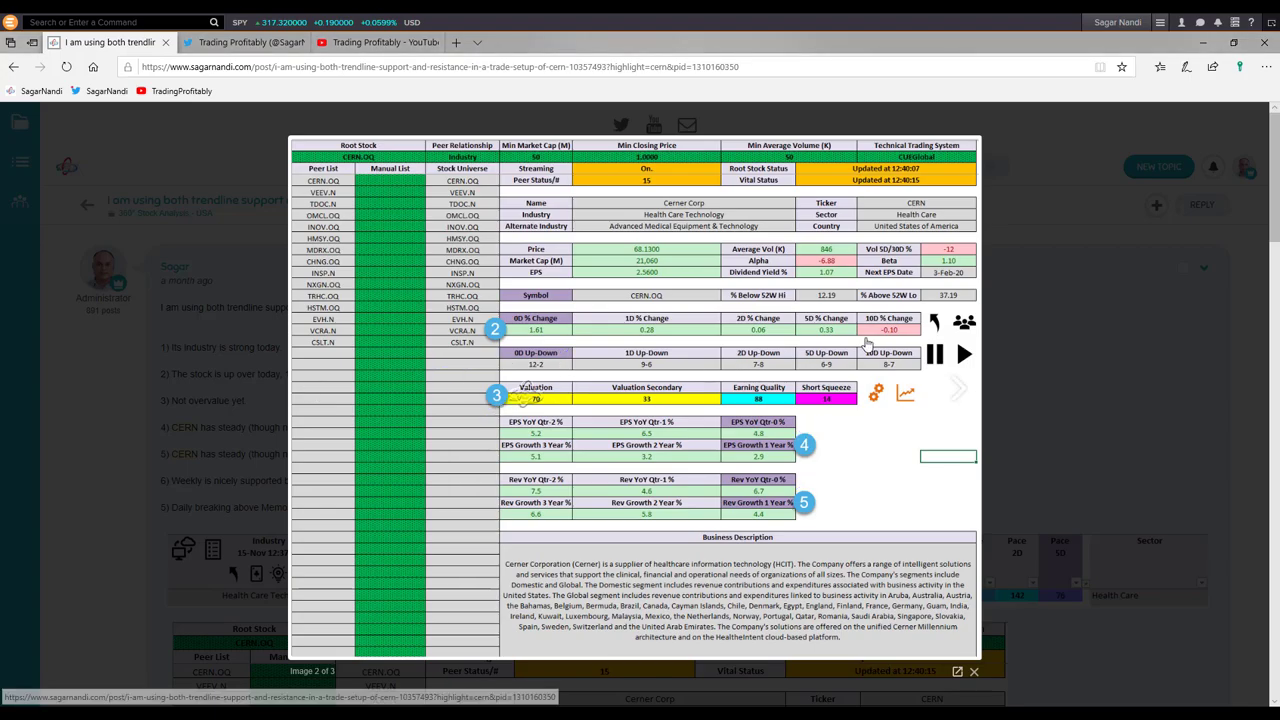
Show the CERN topic's third image and draw arrows to the weekly trendline support and latest candle, the daily trendlines and the latest volume bar.
{"action": "left_click", "coordinate": [958, 389]}
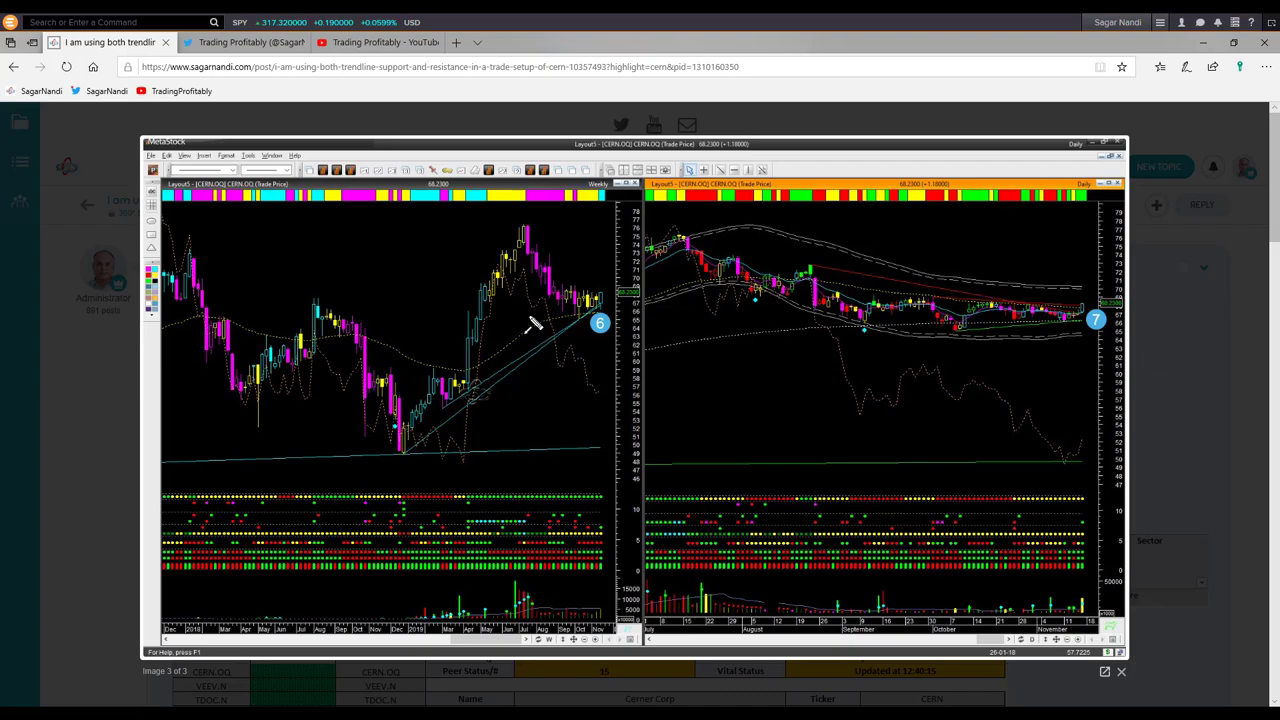
{"action": "left_click_drag", "start_coordinate": [522, 268], "coordinate": [564, 312]}
{"action": "left_click_drag", "start_coordinate": [518, 368], "coordinate": [607, 316]}
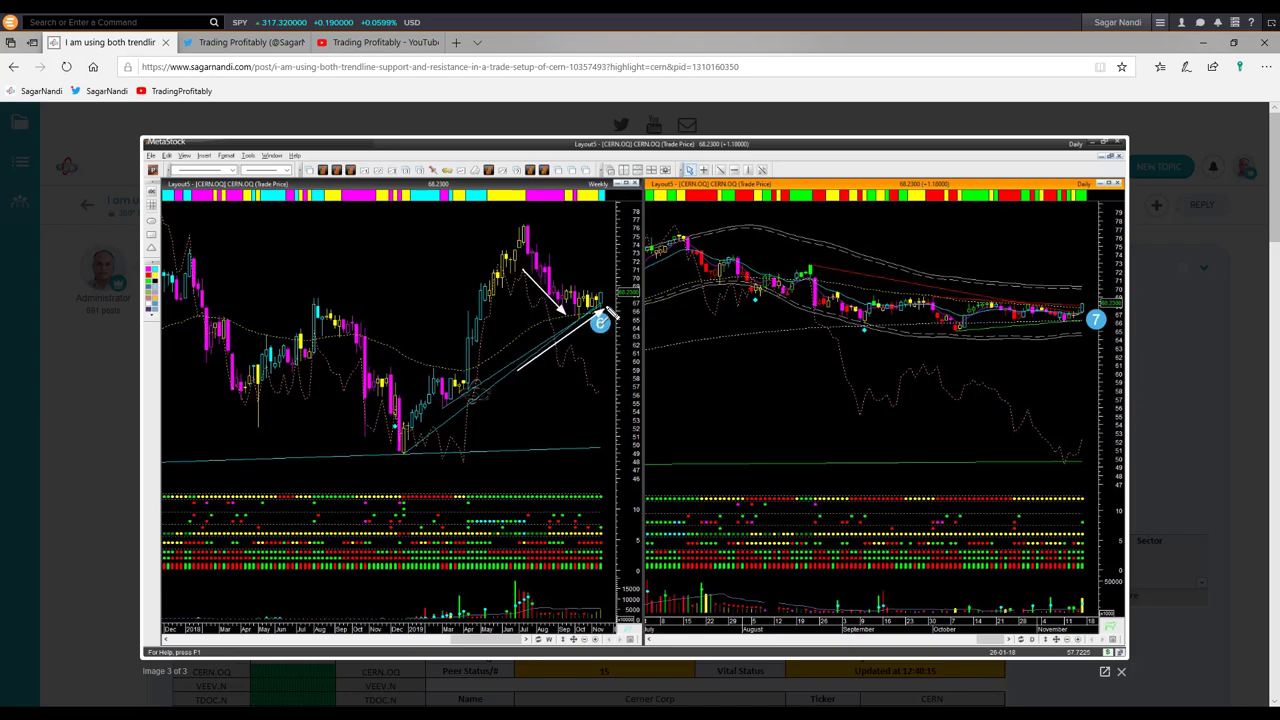
{"action": "left_click_drag", "start_coordinate": [618, 253], "coordinate": [610, 299]}
{"action": "left_click_drag", "start_coordinate": [976, 336], "coordinate": [1080, 323]}
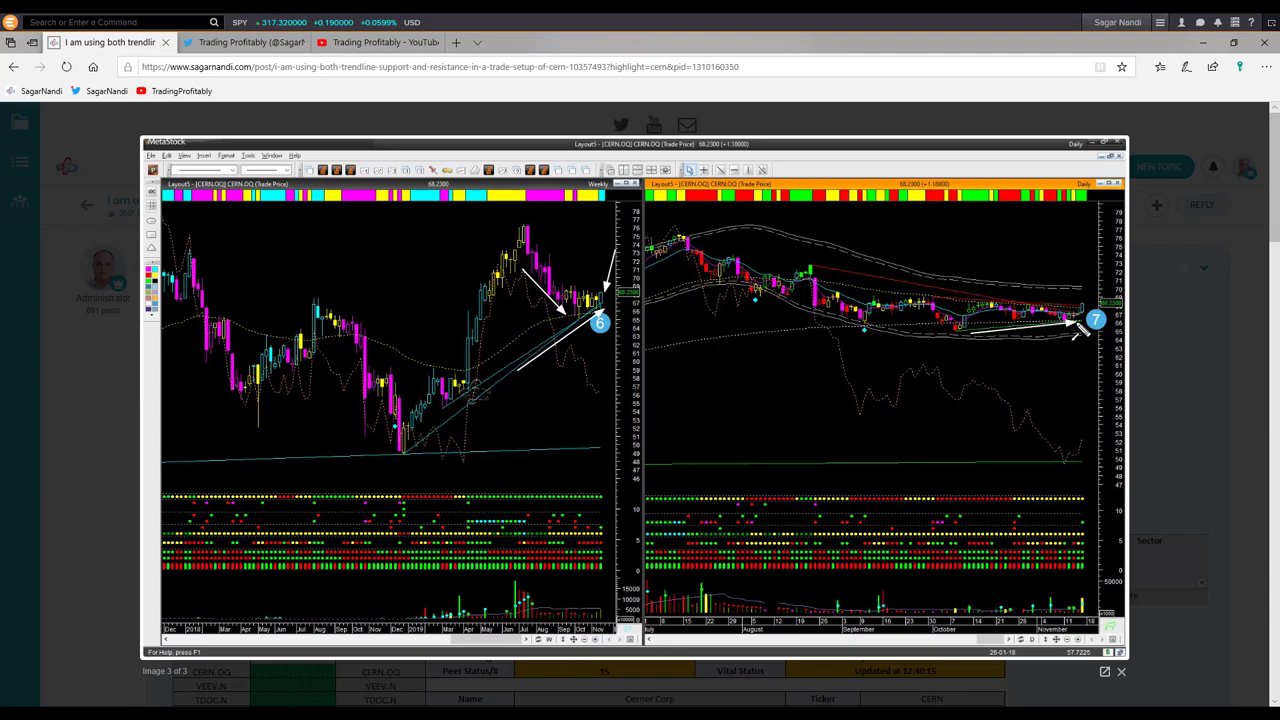
{"action": "left_click_drag", "start_coordinate": [948, 297], "coordinate": [1069, 306]}
{"action": "left_click_drag", "start_coordinate": [1098, 562], "coordinate": [1087, 598]}
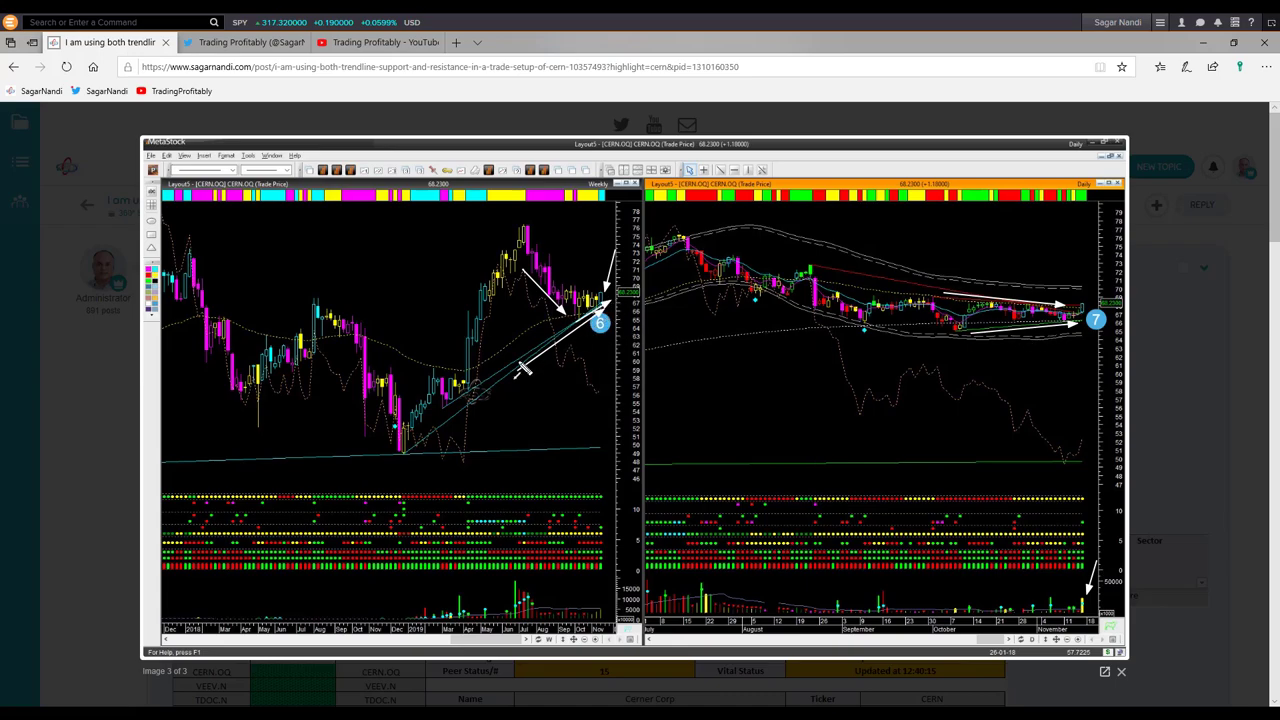
{"action": "left_click_drag", "start_coordinate": [436, 438], "coordinate": [531, 372]}
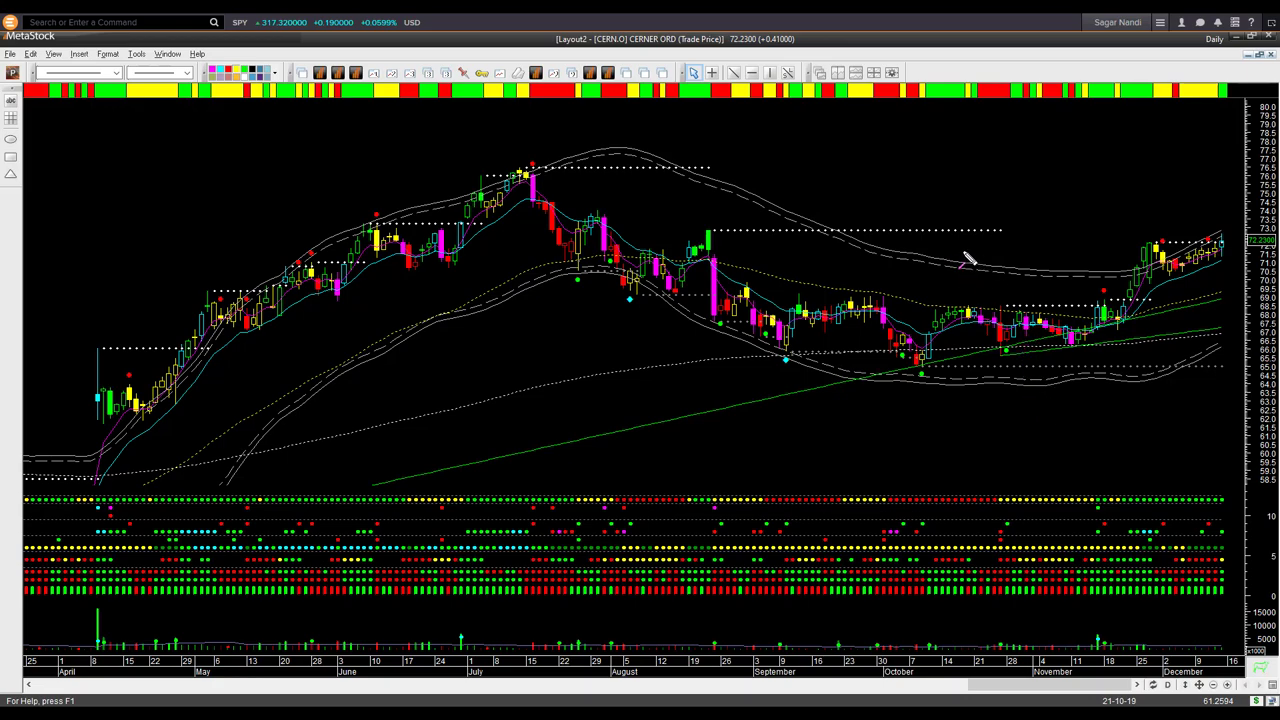
On the Cerner daily trendline chart, draw arrows to the November breakout, the support below, the subsequent rise and the late-November high, and clear them.
{"action": "left_click_drag", "start_coordinate": [966, 258], "coordinate": [1098, 320]}
{"action": "mouse_move", "coordinate": [1068, 353]}
{"action": "left_mouse_down"}
{"action": "mouse_move", "coordinate": [1058, 349]}
{"action": "mouse_move", "coordinate": [1120, 356]}
{"action": "mouse_move", "coordinate": [1152, 254]}
{"action": "left_mouse_up"}
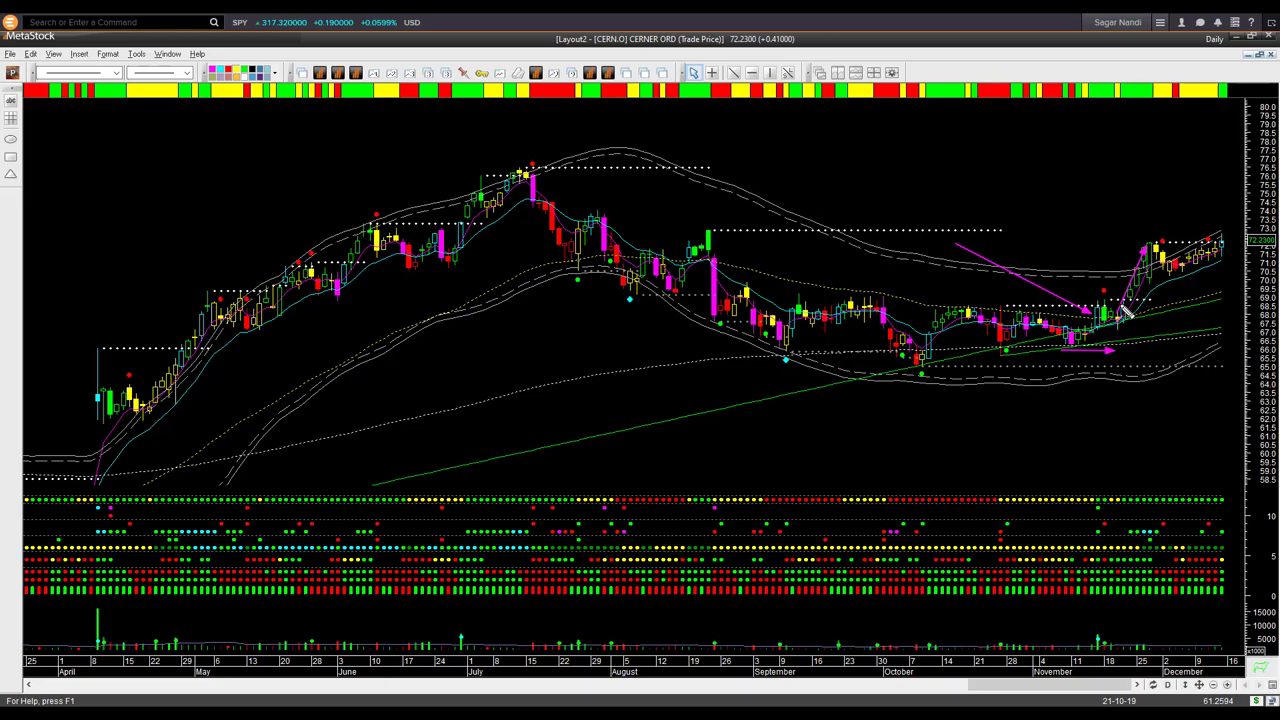
{"action": "left_click_drag", "start_coordinate": [1103, 309], "coordinate": [1163, 313]}
{"action": "left_click_drag", "start_coordinate": [1090, 243], "coordinate": [1153, 243]}
{"action": "key", "text": "Escape"}
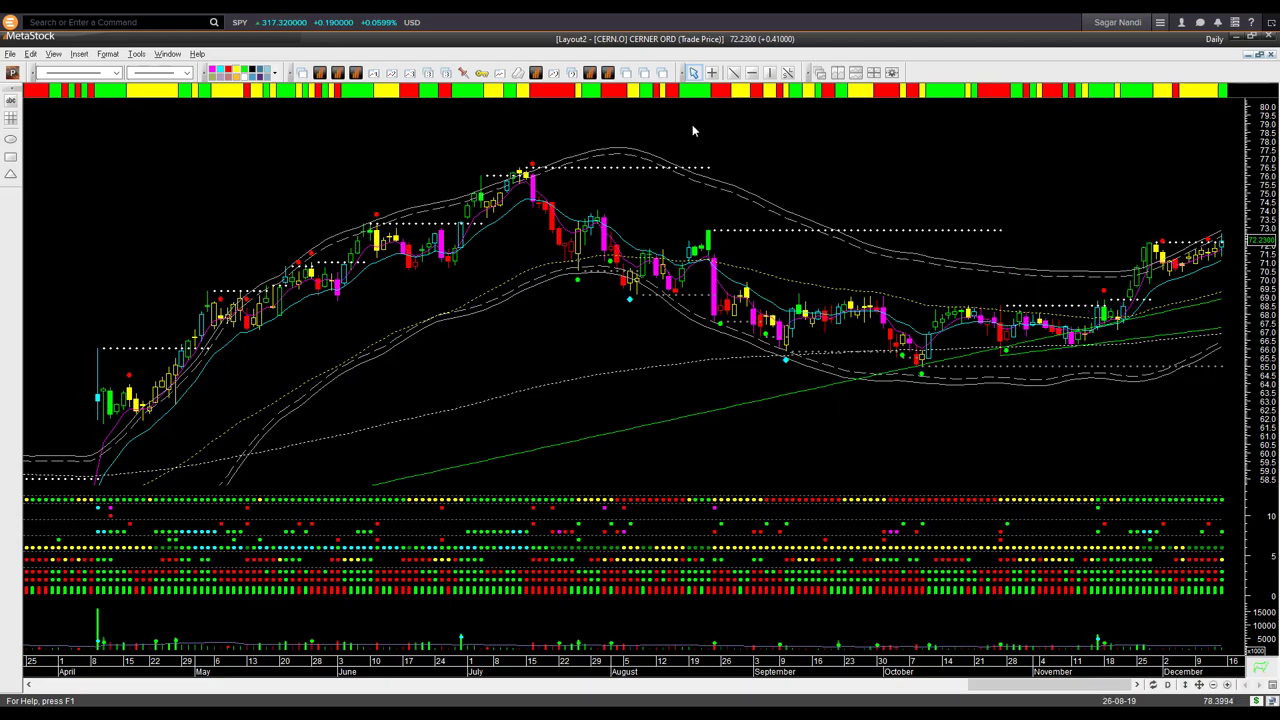
Open a new CERN daily chart, draw arrows to the November breakout, the late-November high and along the magenta levels, and clear them.
{"action": "key", "text": "ctrl+n"}
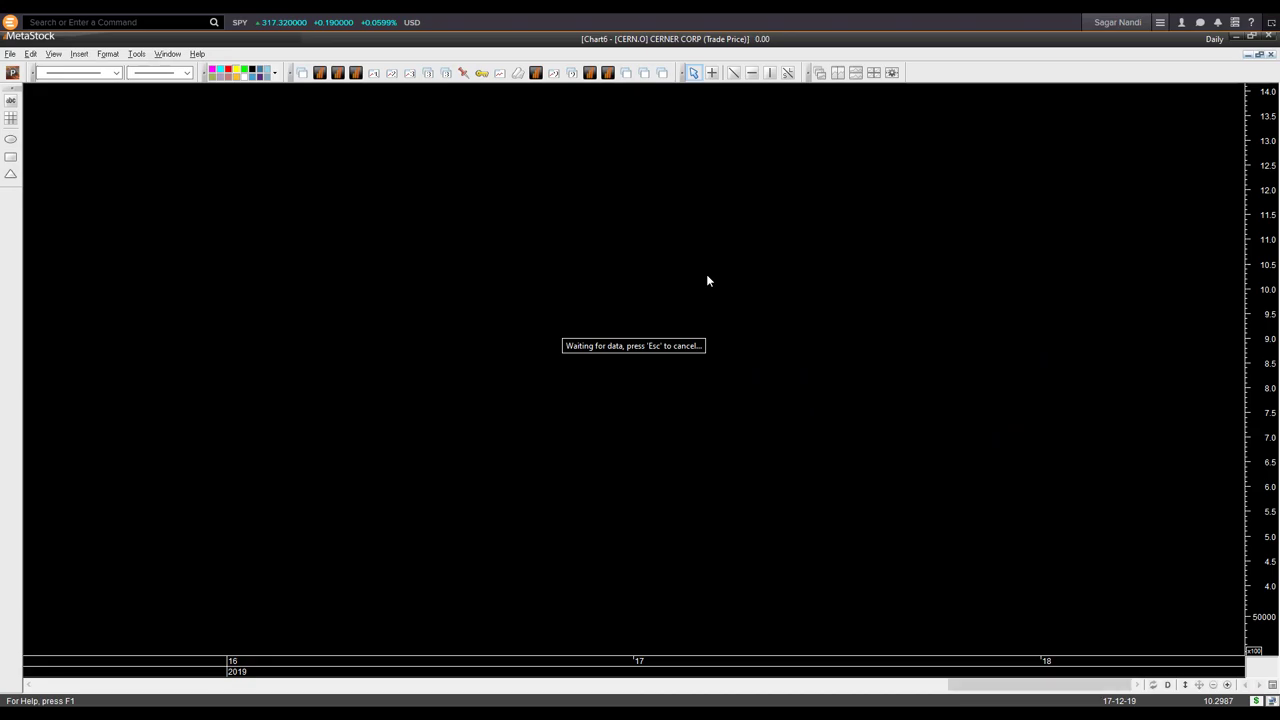
{"action": "scroll", "coordinate": [700, 403], "scroll_direction": "up", "scroll_amount": 1}
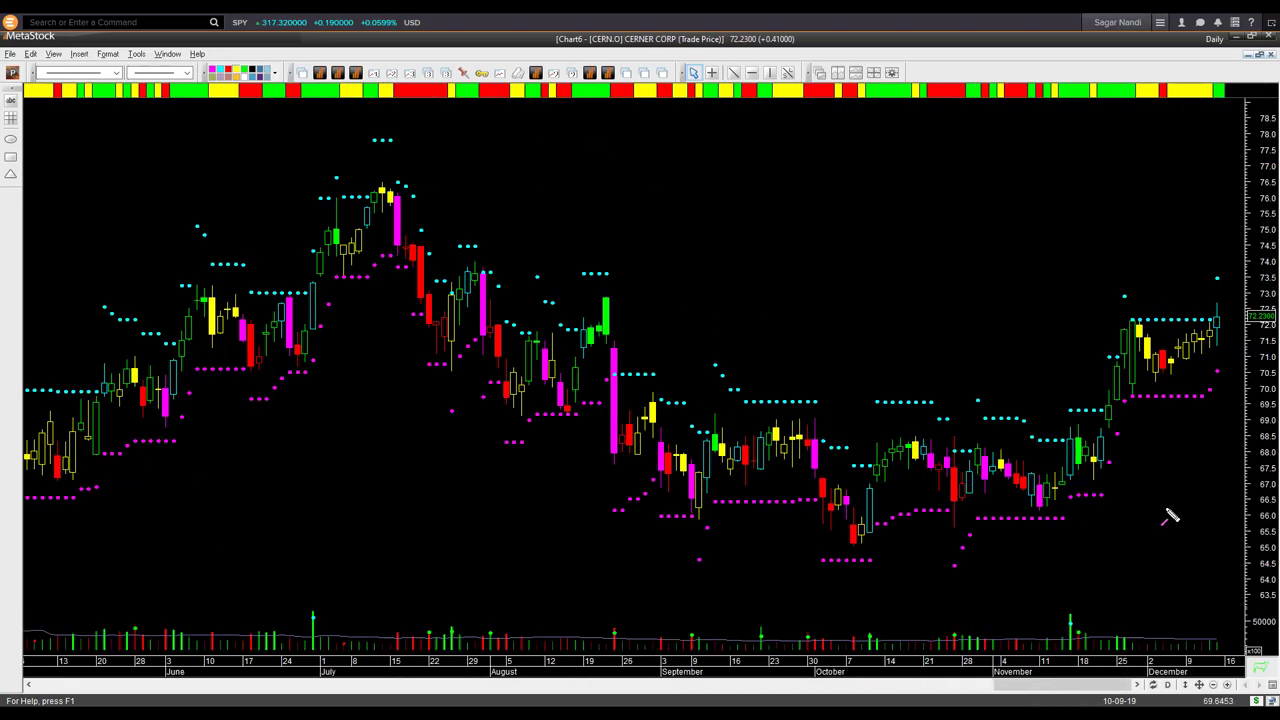
{"action": "left_click_drag", "start_coordinate": [1006, 344], "coordinate": [1064, 438]}
{"action": "left_click_drag", "start_coordinate": [978, 518], "coordinate": [1086, 519]}
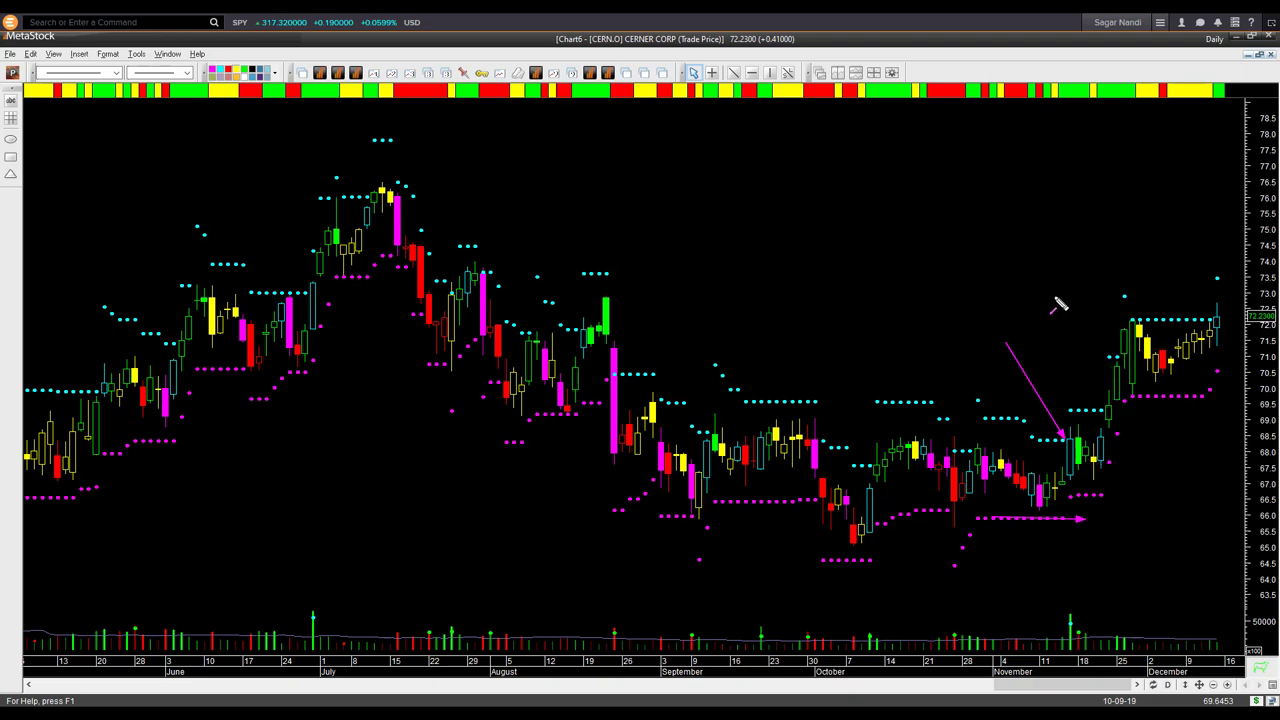
{"action": "left_click_drag", "start_coordinate": [1048, 270], "coordinate": [1130, 322]}
{"action": "mouse_move", "coordinate": [1114, 468]}
{"action": "left_mouse_down"}
{"action": "mouse_move", "coordinate": [1138, 405]}
{"action": "mouse_move", "coordinate": [1198, 408]}
{"action": "mouse_move", "coordinate": [1228, 375]}
{"action": "left_mouse_up"}
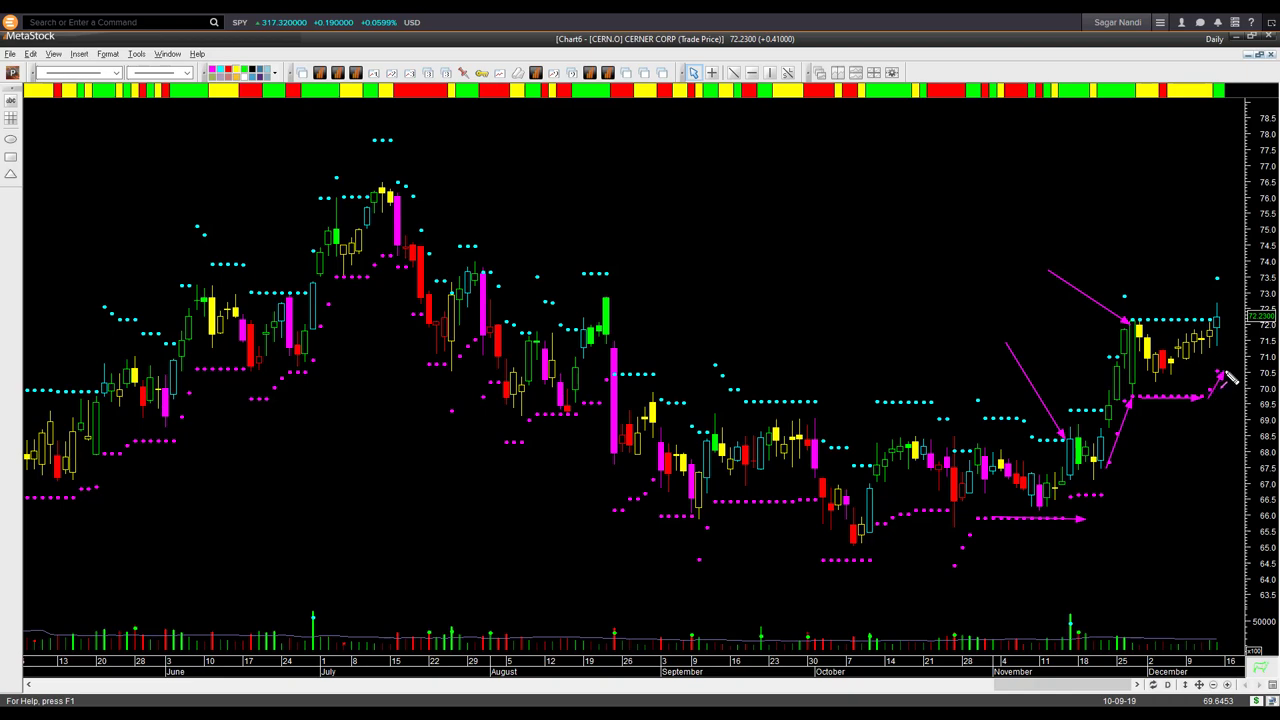
{"action": "key", "text": "Escape"}
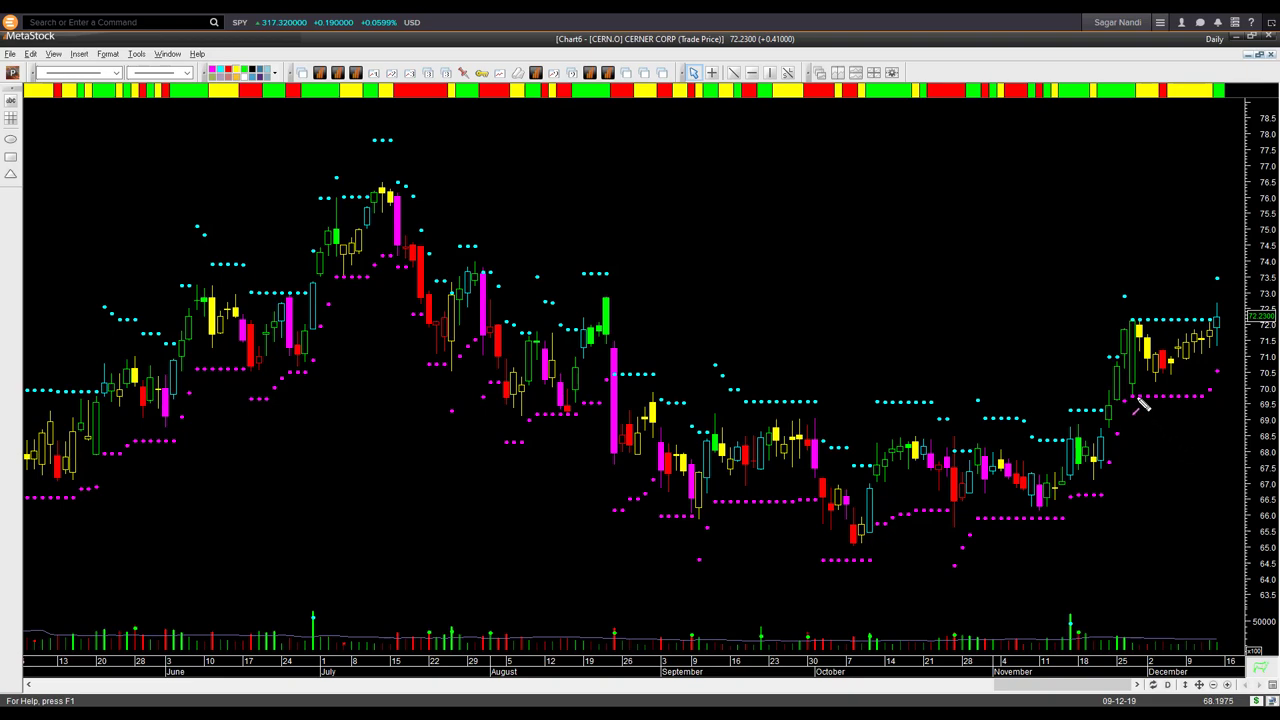
Draw arrows to the late-November high and from the flat magenta level up to the latest candles, clearing all arrows.
{"action": "mouse_move", "coordinate": [1145, 397]}
{"action": "left_mouse_down"}
{"action": "mouse_move", "coordinate": [1200, 397]}
{"action": "mouse_move", "coordinate": [1186, 358]}
{"action": "mouse_move", "coordinate": [1214, 325]}
{"action": "left_mouse_up"}
{"action": "left_click_drag", "start_coordinate": [1085, 297], "coordinate": [1121, 319]}
{"action": "key", "text": "e"}
{"action": "mouse_move", "coordinate": [1202, 398]}
{"action": "left_mouse_down"}
{"action": "mouse_move", "coordinate": [1218, 371]}
{"action": "mouse_move", "coordinate": [1191, 354]}
{"action": "mouse_move", "coordinate": [1212, 334]}
{"action": "left_mouse_up"}
{"action": "key", "text": "e"}
Switch to the browser, show the Trading Profitably YouTube channel and draw arrows to its Tutorial playlist and videos.
{"action": "left_click", "coordinate": [544, 705]}
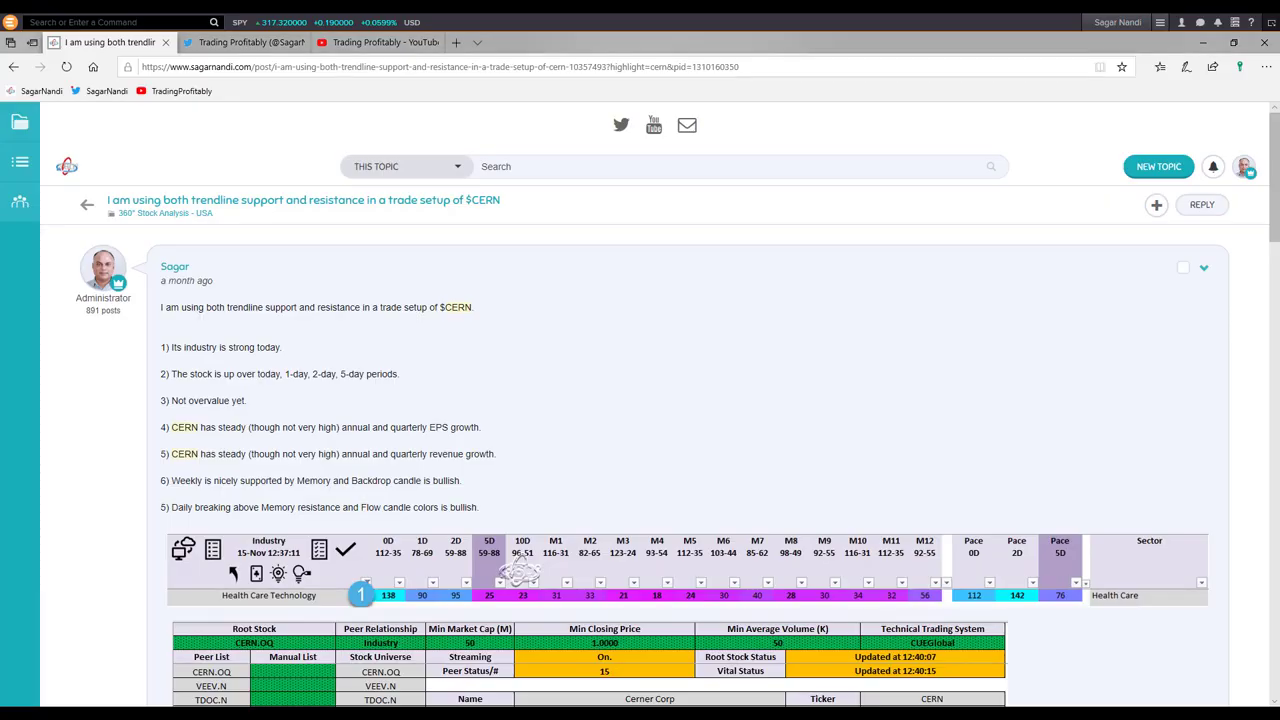
{"action": "left_click", "coordinate": [385, 42]}
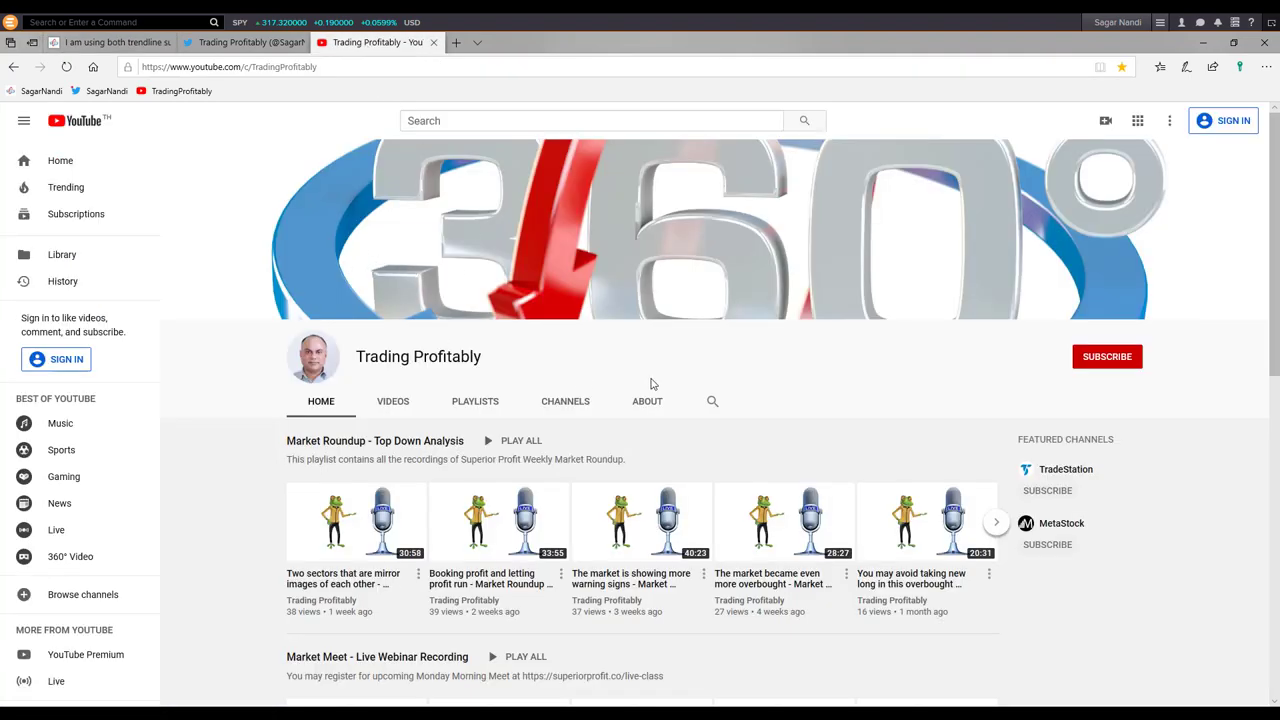
{"action": "scroll", "coordinate": [652, 383], "scroll_direction": "down", "scroll_amount": 5}
{"action": "scroll", "coordinate": [659, 387], "scroll_direction": "down", "scroll_amount": 1}
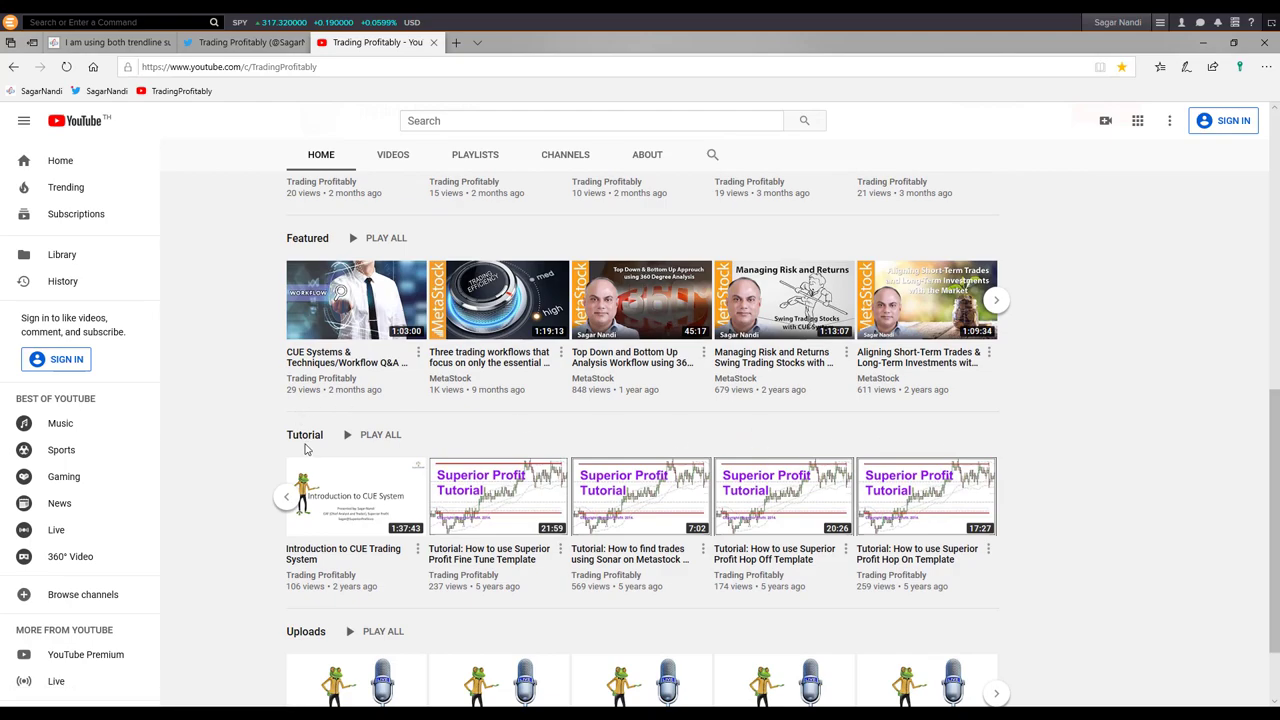
{"action": "left_click_drag", "start_coordinate": [232, 459], "coordinate": [272, 443]}
{"action": "left_click_drag", "start_coordinate": [715, 569], "coordinate": [819, 570]}
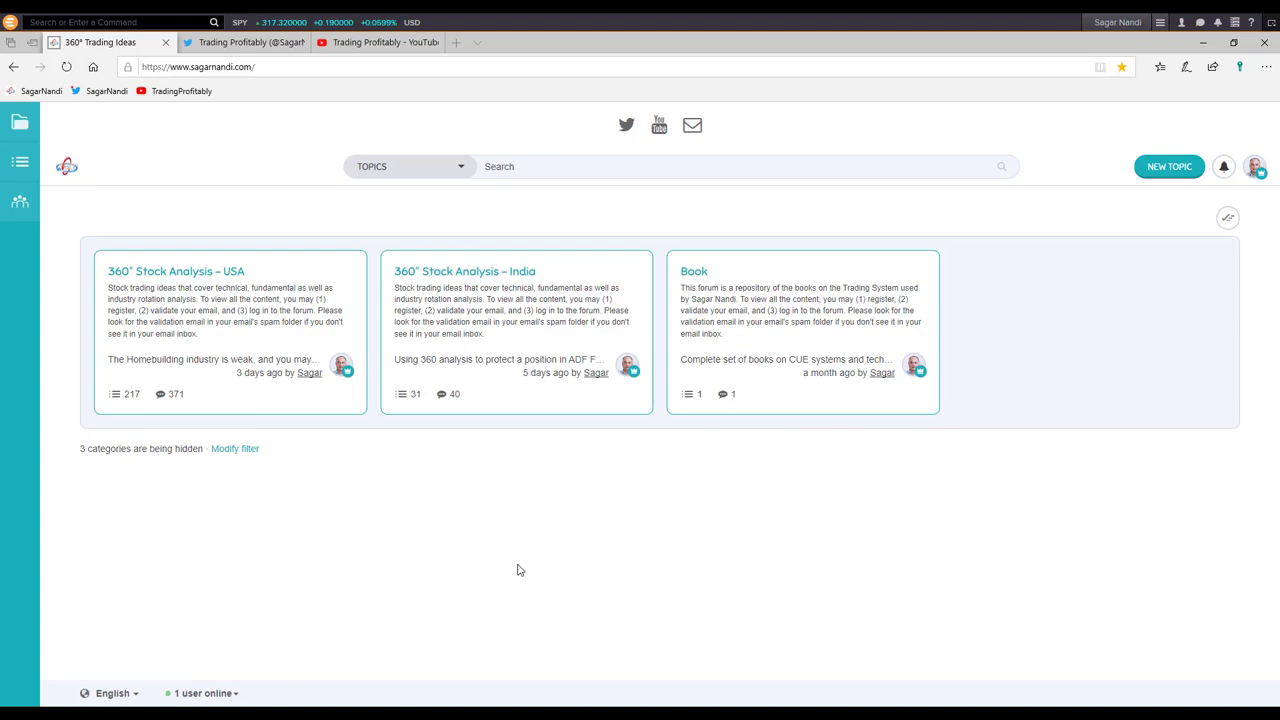
Search the trading forum's topics for "ssrm" and open the topic about buying a gold miner.
{"action": "left_click", "coordinate": [541, 166]}
{"action": "type", "text": "ssrn"}
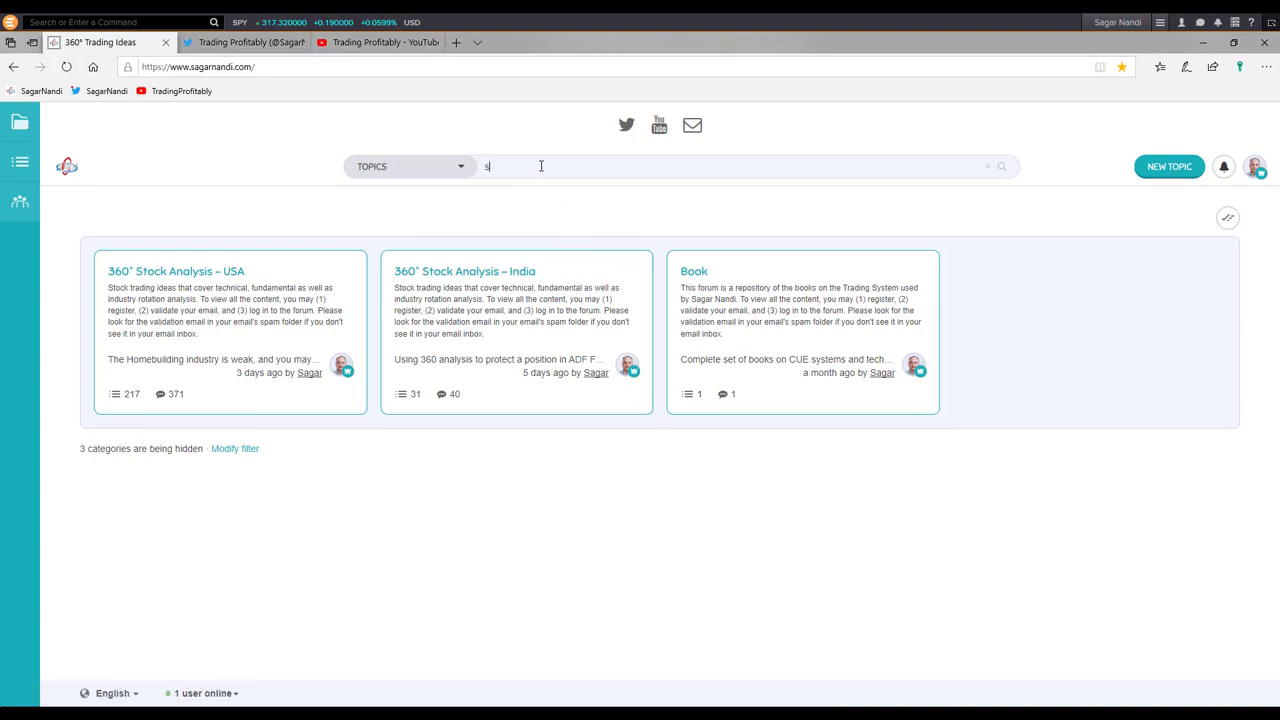
{"action": "key", "text": "Return"}
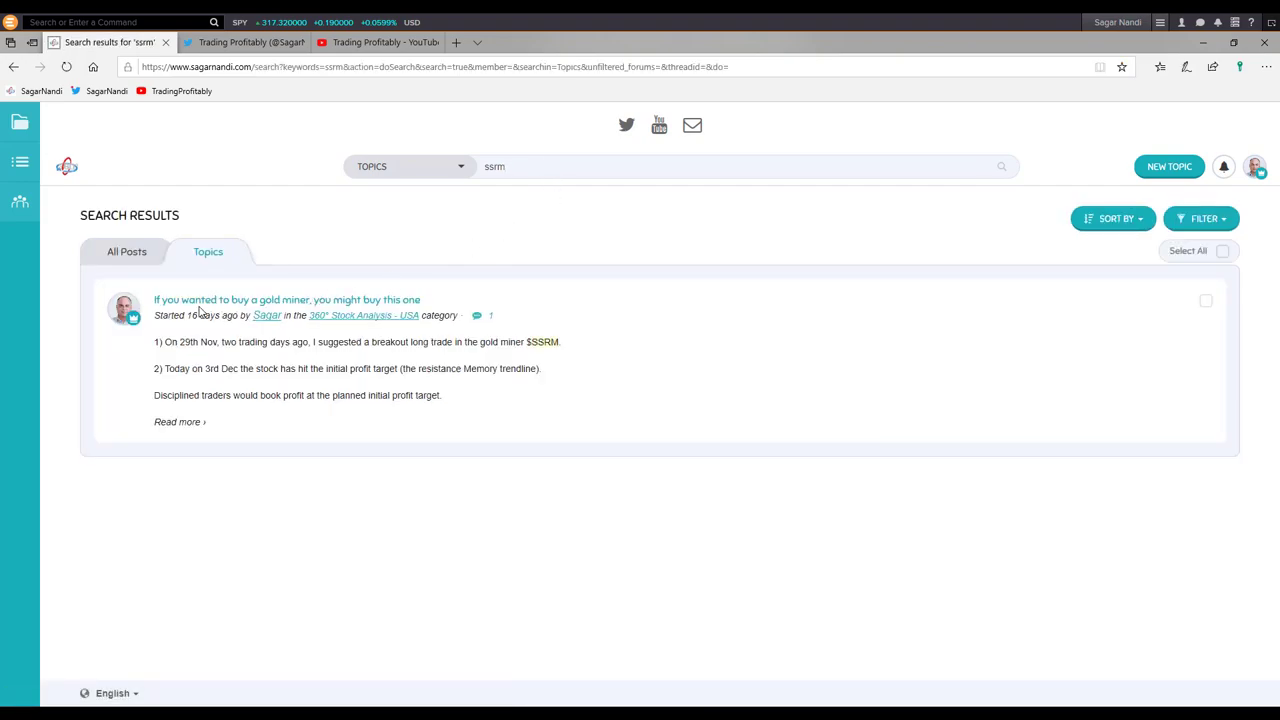
{"action": "left_click", "coordinate": [331, 302]}
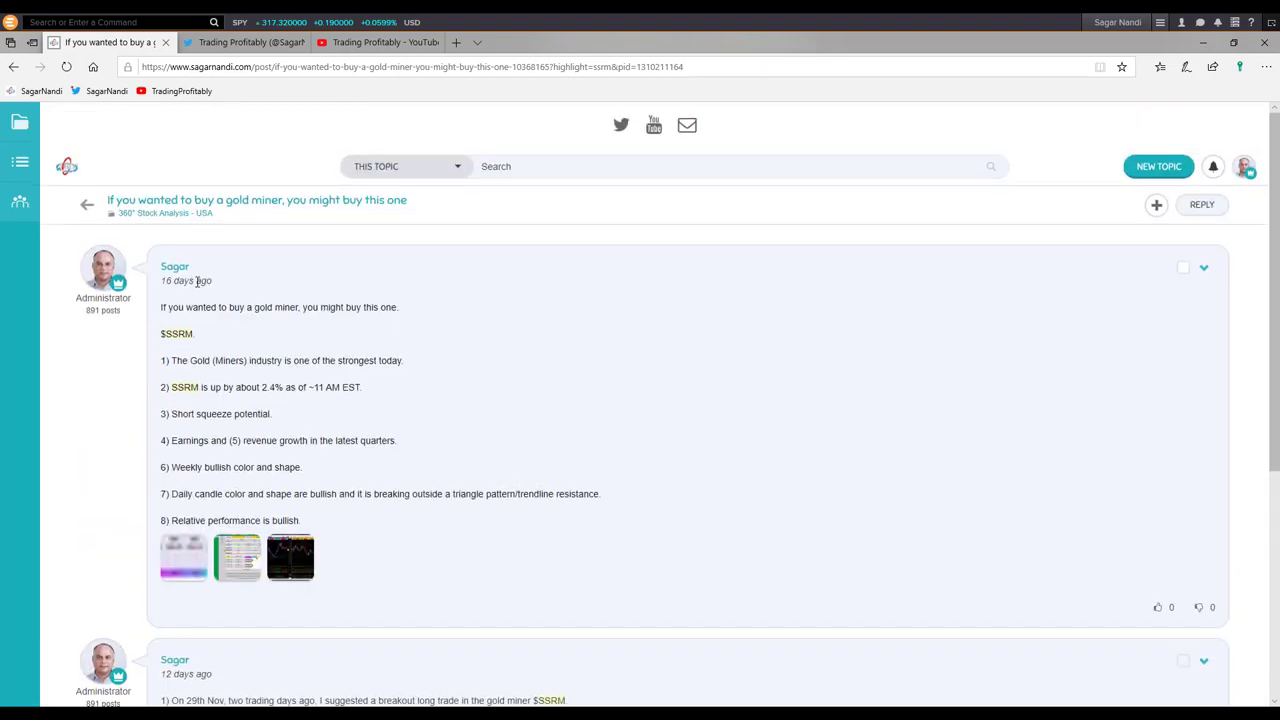
Enlarge the SSRM topic's first image and draw arrows to the industry table's date and the Gold industry's 0D score.
{"action": "mouse_move", "coordinate": [197, 281]}
{"action": "left_click", "coordinate": [190, 568]}
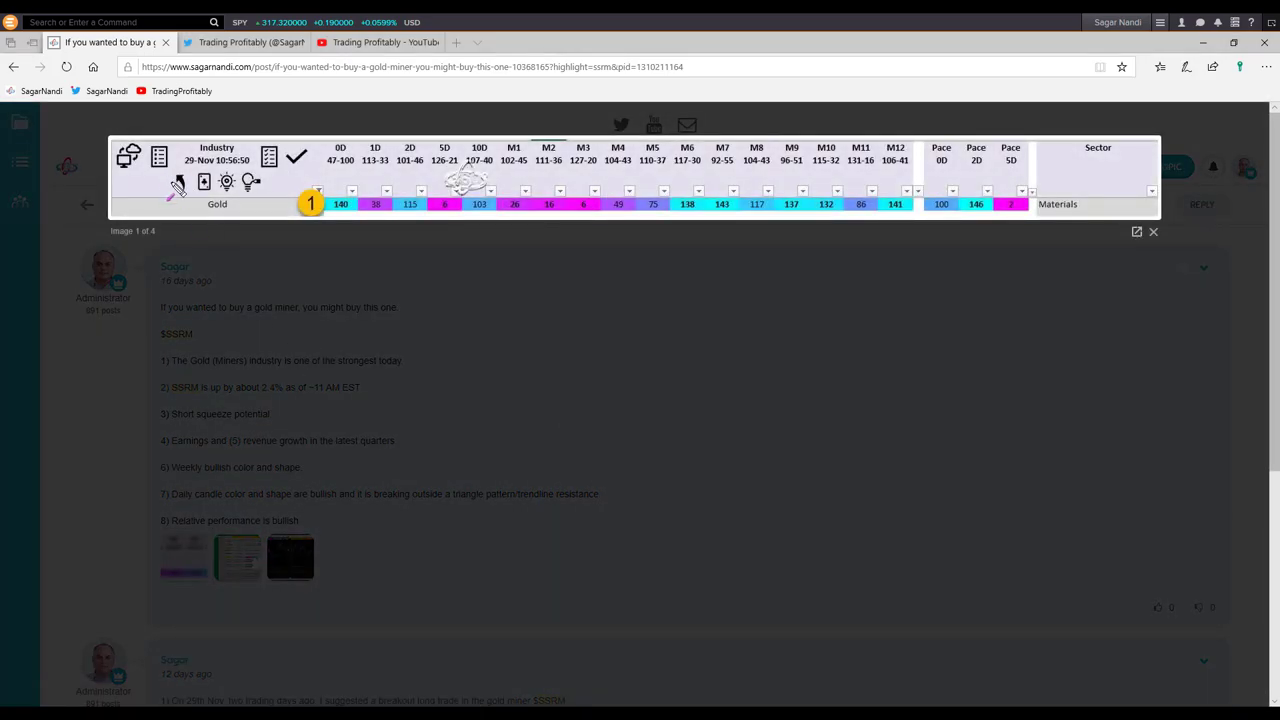
{"action": "mouse_move", "coordinate": [143, 122]}
{"action": "left_mouse_down"}
{"action": "mouse_move", "coordinate": [212, 171]}
{"action": "mouse_move", "coordinate": [270, 176]}
{"action": "mouse_move", "coordinate": [266, 139]}
{"action": "mouse_move", "coordinate": [256, 149]}
{"action": "left_mouse_up"}
{"action": "left_click_drag", "start_coordinate": [282, 263], "coordinate": [338, 217]}
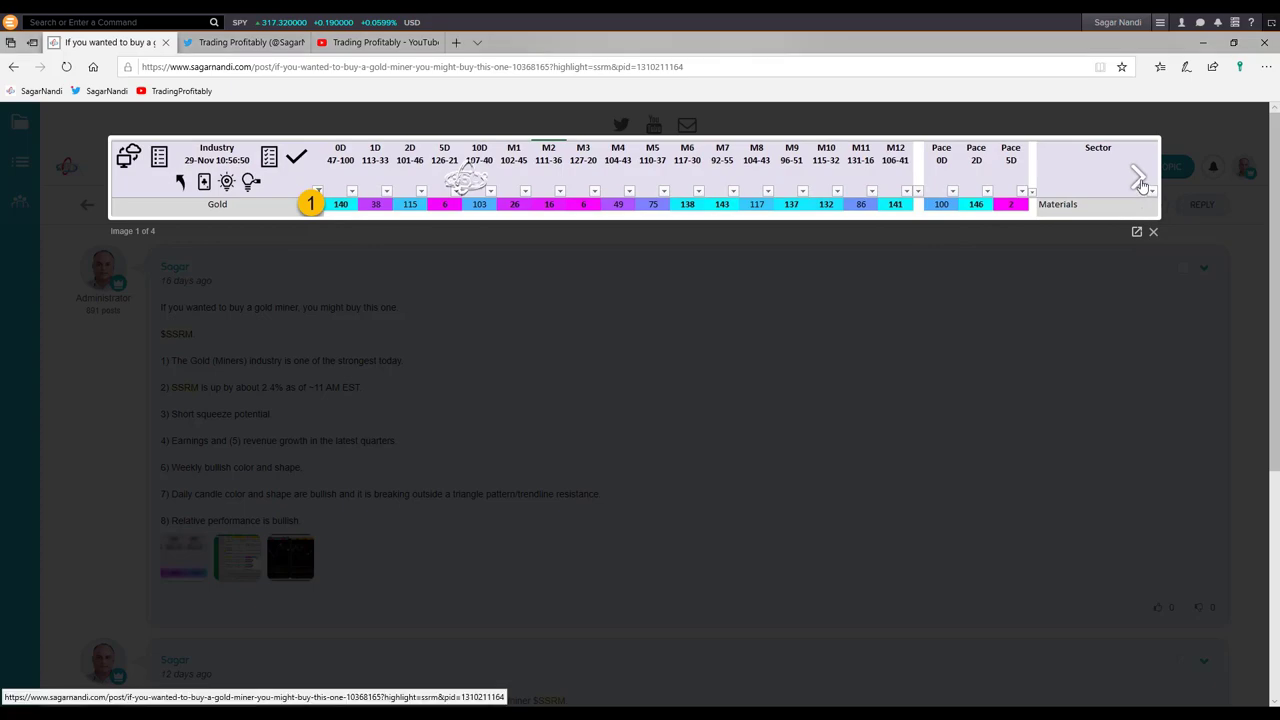
Show the SSRM topic's second image and draw arrows to the root stock, Valuation, Short Squeeze, latest quarterly EPS and 0D Up-Down cells.
{"action": "left_click", "coordinate": [1141, 183]}
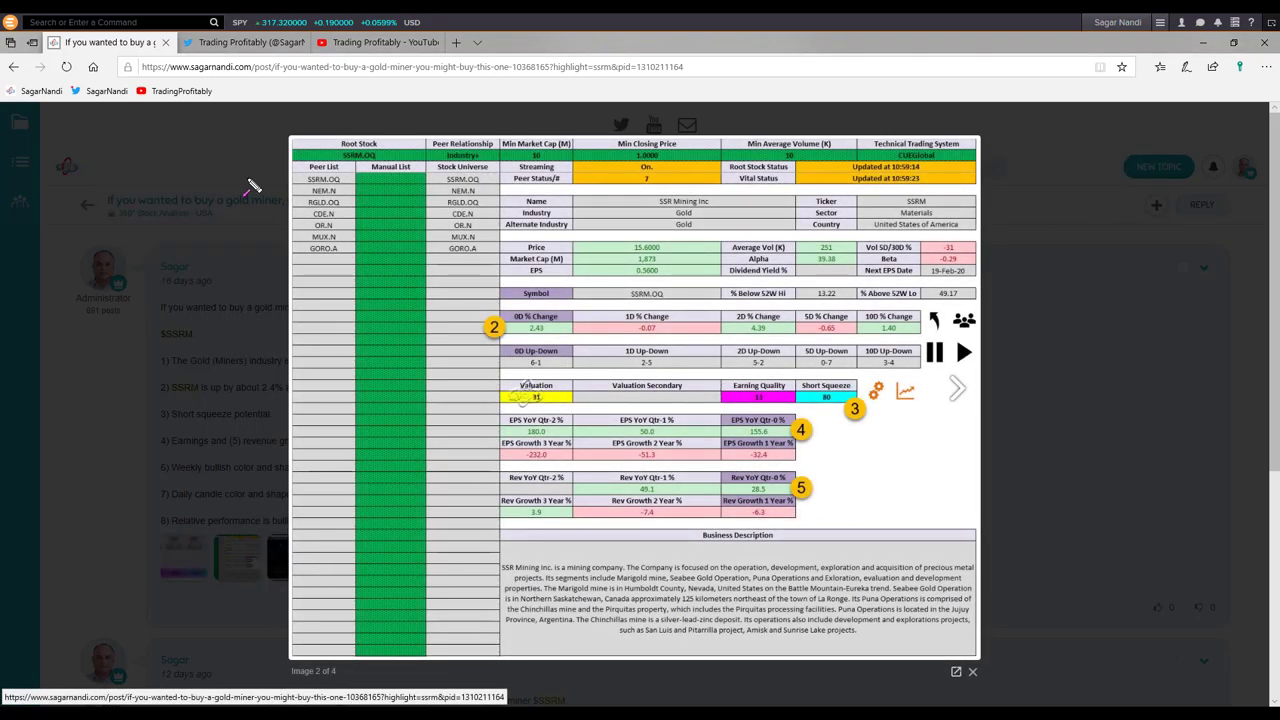
{"action": "left_click_drag", "start_coordinate": [249, 178], "coordinate": [343, 169]}
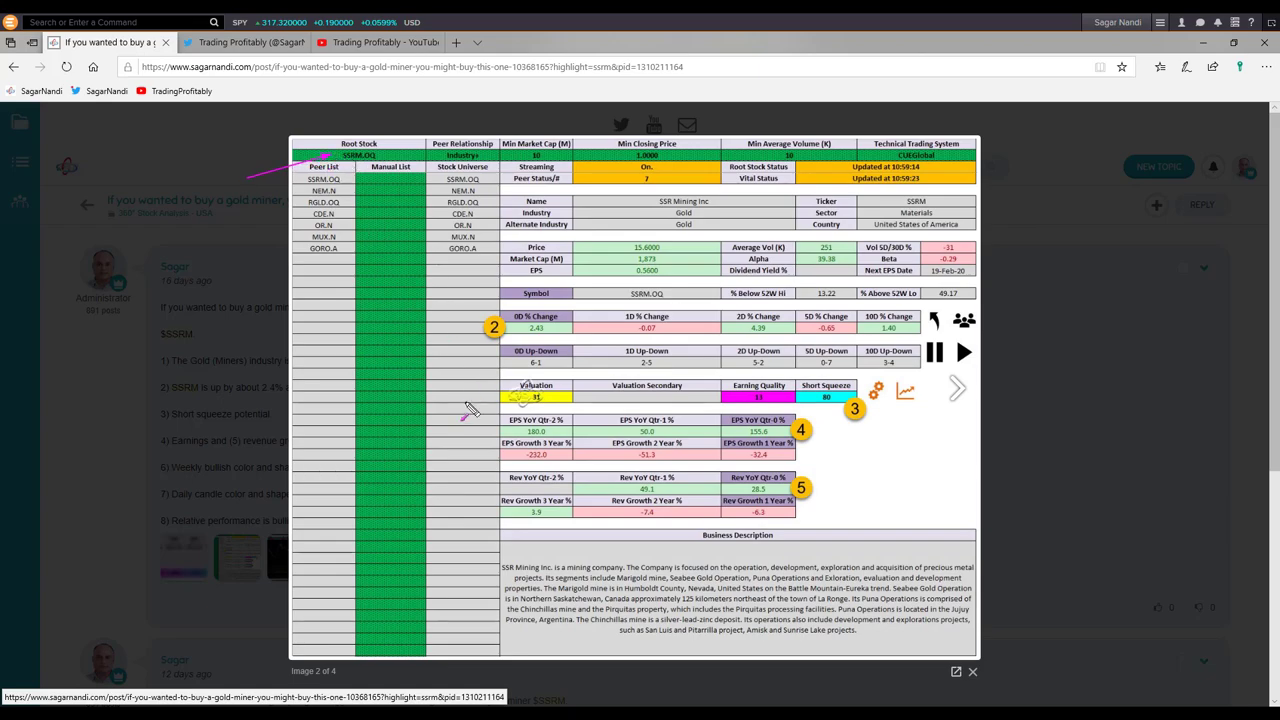
{"action": "left_click_drag", "start_coordinate": [455, 410], "coordinate": [512, 400]}
{"action": "mouse_move", "coordinate": [800, 399]}
{"action": "left_mouse_down"}
{"action": "mouse_move", "coordinate": [778, 441]}
{"action": "mouse_move", "coordinate": [828, 401]}
{"action": "left_mouse_up"}
{"action": "left_click_drag", "start_coordinate": [447, 368], "coordinate": [519, 370]}
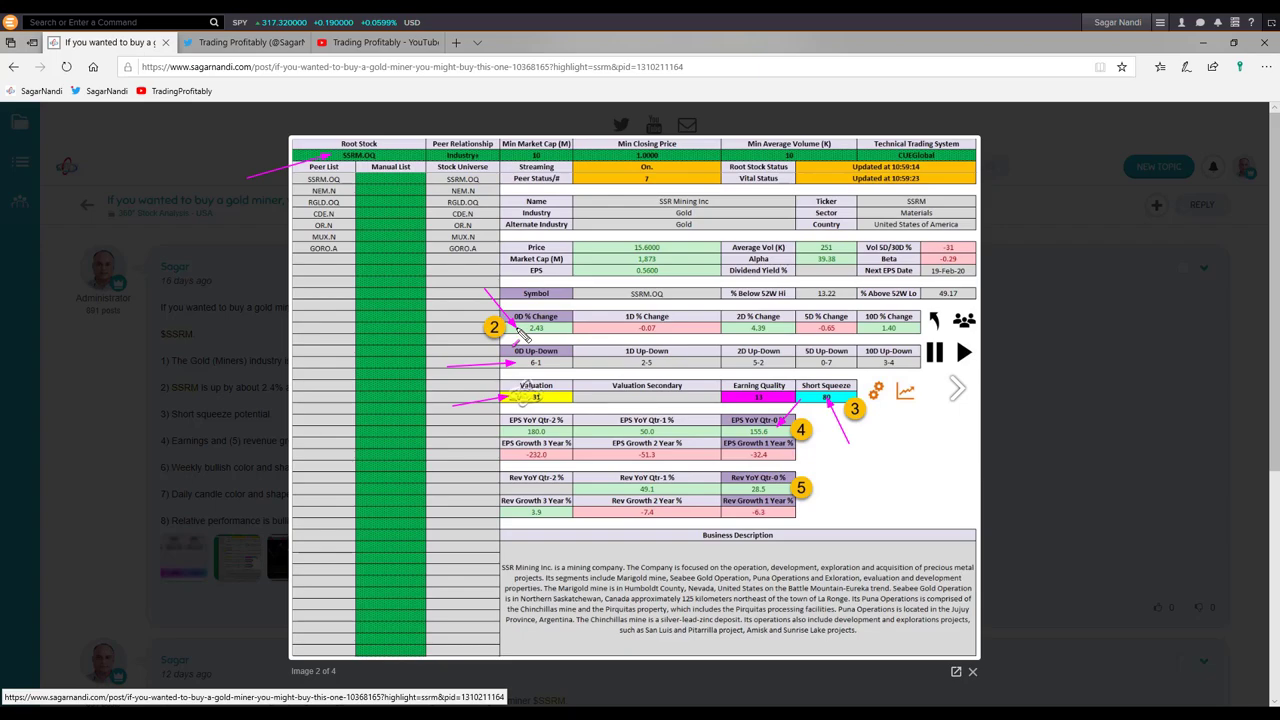
Show the SSRM topic's third image and draw arrows to the latest weekly and daily candles, daily trendlines, relative performance line and indicator rows.
{"action": "left_click", "coordinate": [957, 390]}
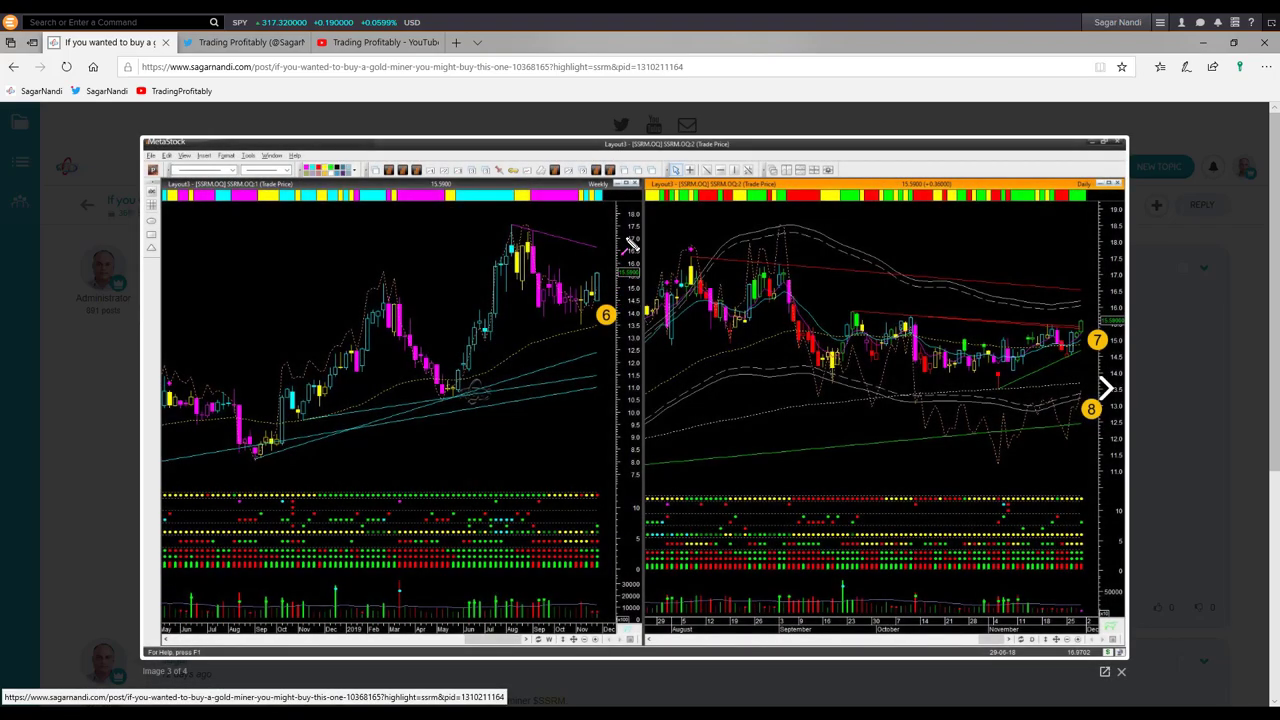
{"action": "left_click_drag", "start_coordinate": [626, 237], "coordinate": [605, 286]}
{"action": "left_click_drag", "start_coordinate": [955, 327], "coordinate": [1060, 330]}
{"action": "left_click_drag", "start_coordinate": [1027, 395], "coordinate": [1066, 366]}
{"action": "left_click_drag", "start_coordinate": [1077, 428], "coordinate": [1087, 398]}
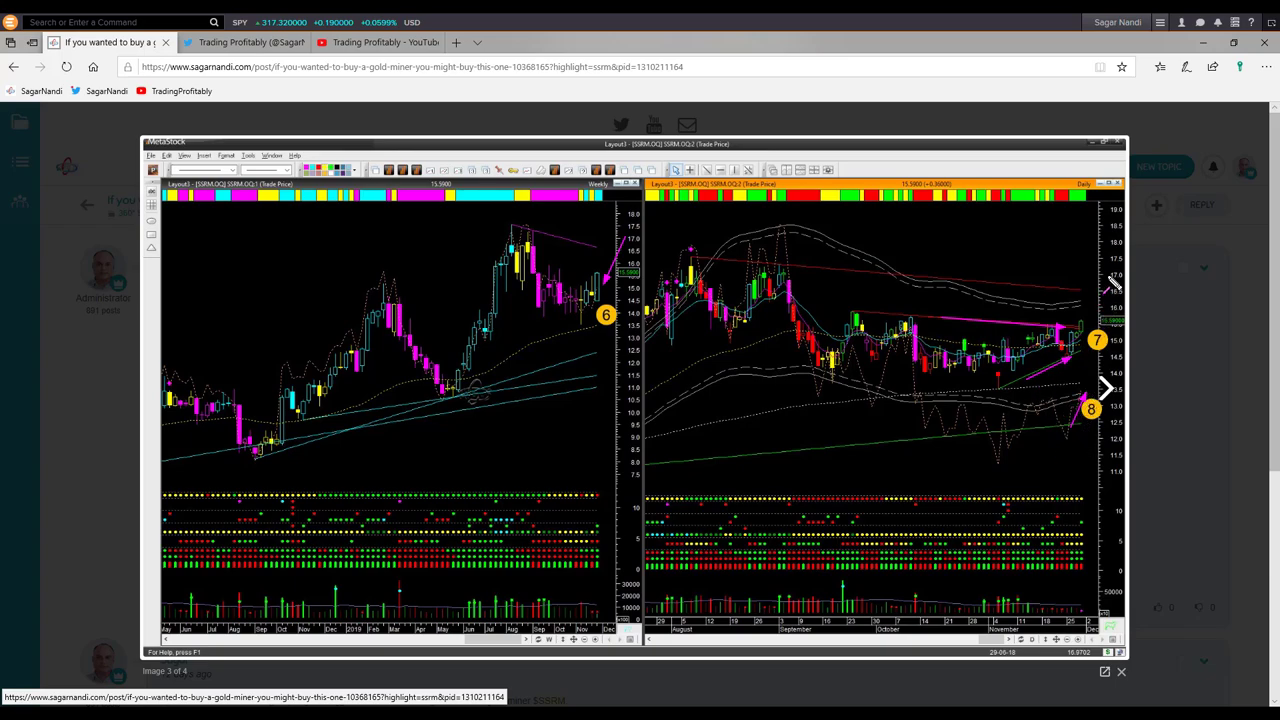
{"action": "left_click_drag", "start_coordinate": [1108, 281], "coordinate": [1090, 322]}
{"action": "mouse_move", "coordinate": [960, 540]}
{"action": "left_mouse_down"}
{"action": "mouse_move", "coordinate": [1108, 543]}
{"action": "mouse_move", "coordinate": [1094, 518]}
{"action": "mouse_move", "coordinate": [1087, 527]}
{"action": "left_mouse_up"}
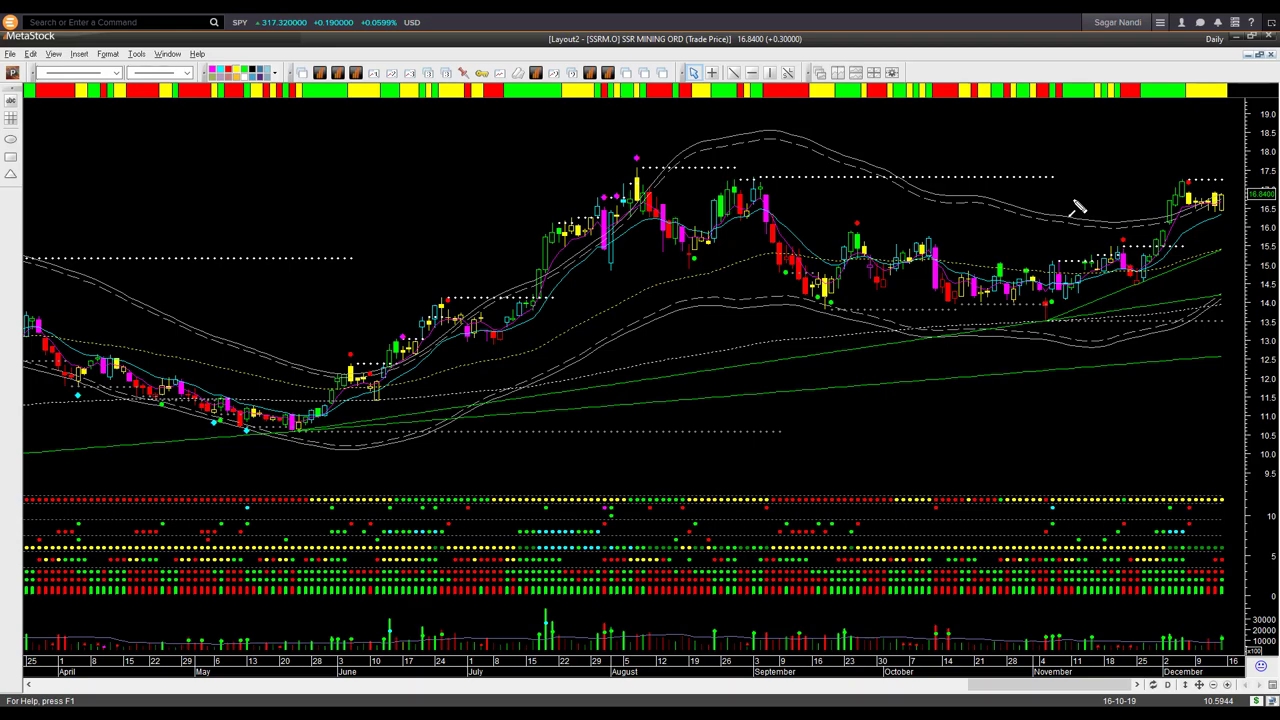
On the SSR Mining trendline chart, draw arrows to the breakout, the support below, the rise, the December high and the latest candles' low, and clear them.
{"action": "left_click_drag", "start_coordinate": [1074, 198], "coordinate": [1162, 257]}
{"action": "left_click_drag", "start_coordinate": [1130, 293], "coordinate": [1180, 291]}
{"action": "left_click_drag", "start_coordinate": [1158, 244], "coordinate": [1183, 187]}
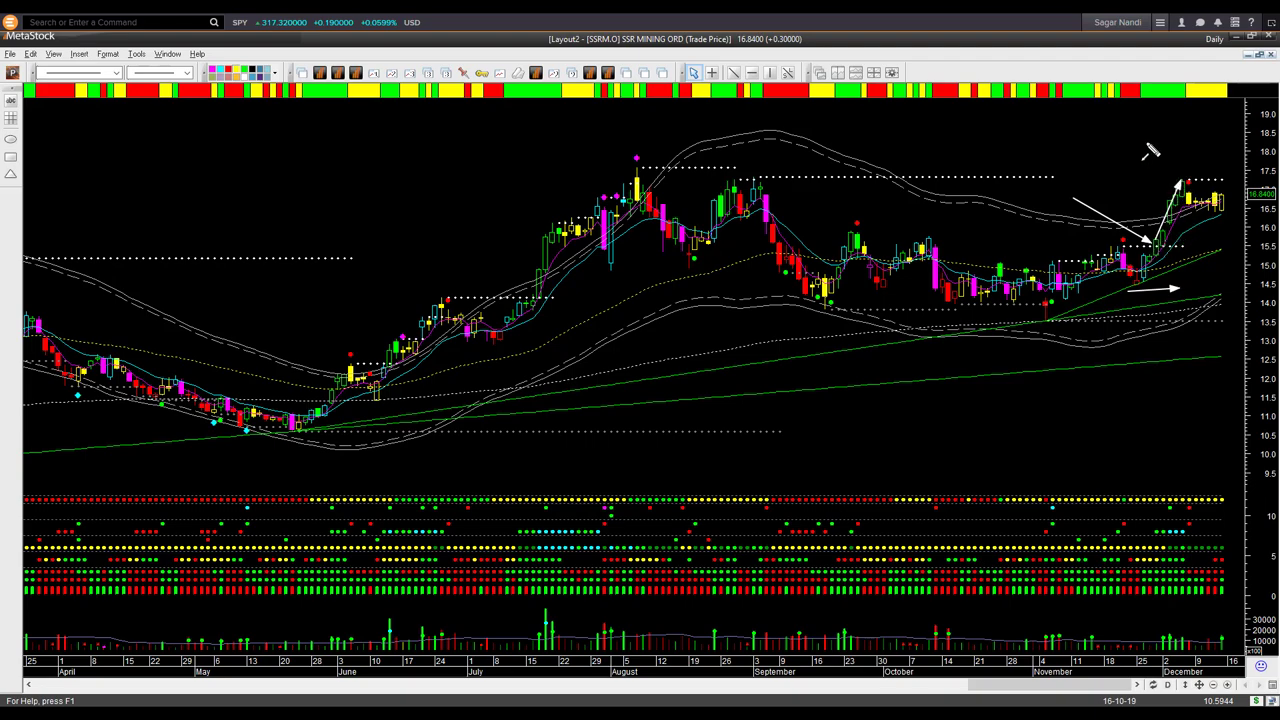
{"action": "left_click_drag", "start_coordinate": [1148, 145], "coordinate": [1178, 180]}
{"action": "left_click_drag", "start_coordinate": [1188, 220], "coordinate": [1234, 219]}
{"action": "key", "text": "Delete"}
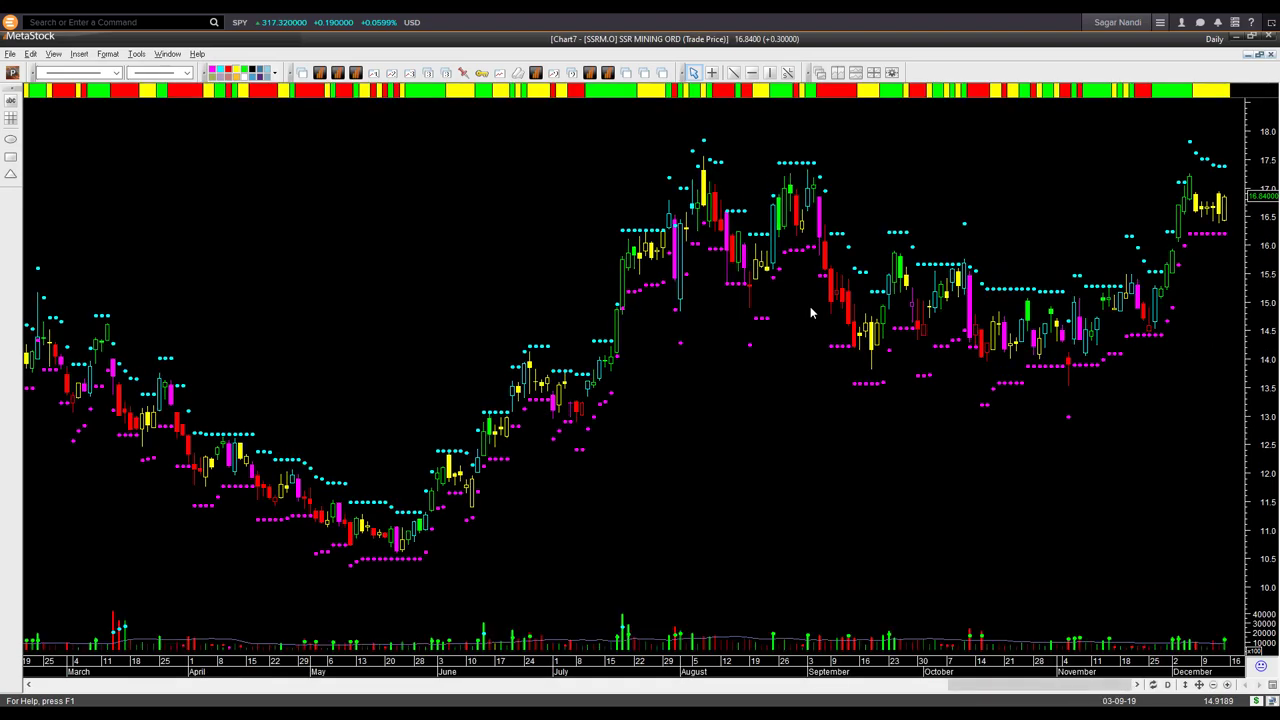
On the SSRM chart with cyan and magenta levels, draw arrows to the breakout, along the November magenta level and up the rise.
{"action": "scroll", "coordinate": [811, 309], "scroll_direction": "up", "scroll_amount": 3}
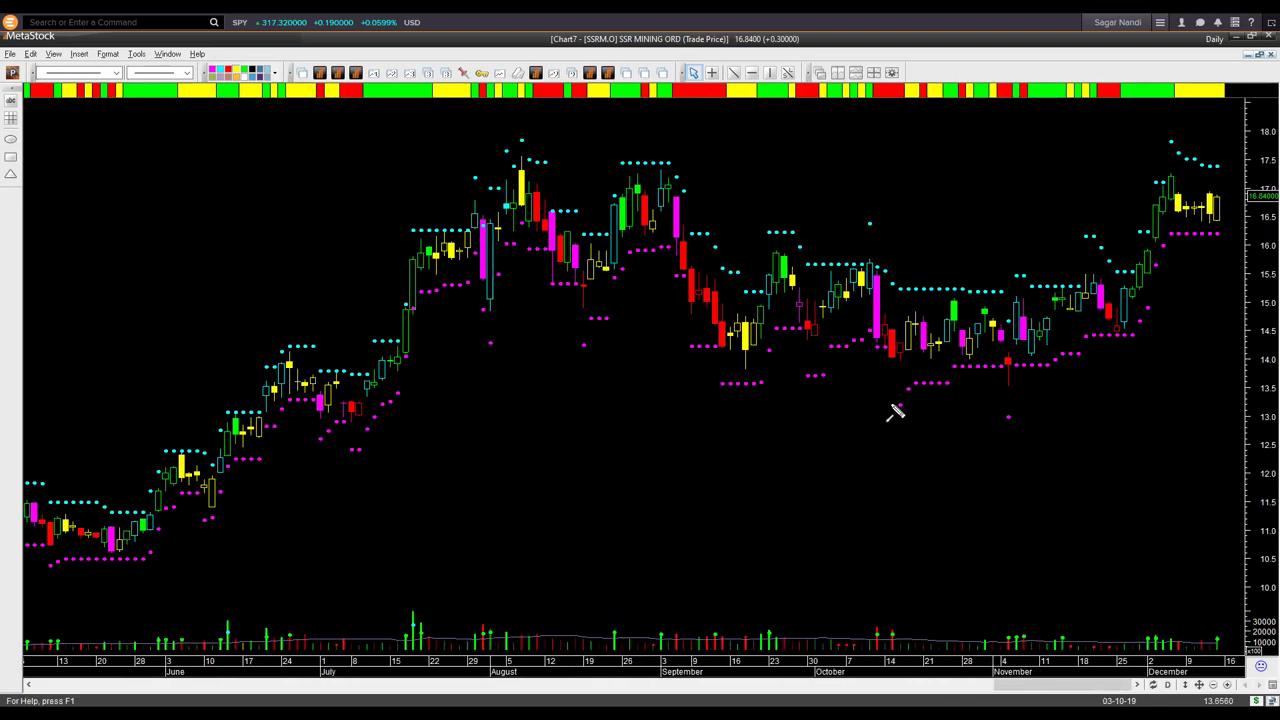
{"action": "left_click_drag", "start_coordinate": [1077, 208], "coordinate": [1135, 267]}
{"action": "left_click_drag", "start_coordinate": [1111, 346], "coordinate": [1171, 343]}
{"action": "left_click_drag", "start_coordinate": [1138, 262], "coordinate": [1168, 182]}
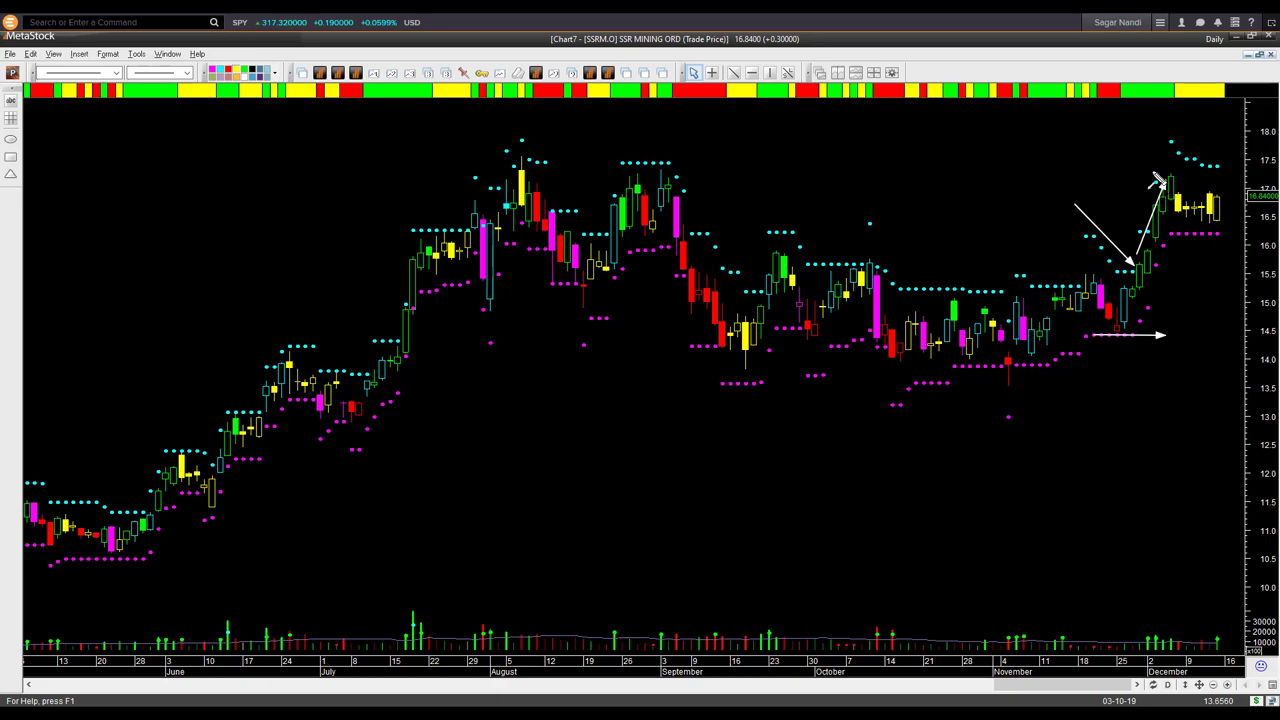
Draw arrows to the December high, along the latest magenta level and breakout price, and for possible moves down and up from the latest candle.
{"action": "left_click_drag", "start_coordinate": [1092, 119], "coordinate": [1173, 180]}
{"action": "left_click_drag", "start_coordinate": [1170, 234], "coordinate": [1233, 237]}
{"action": "left_click_drag", "start_coordinate": [1146, 267], "coordinate": [1224, 268]}
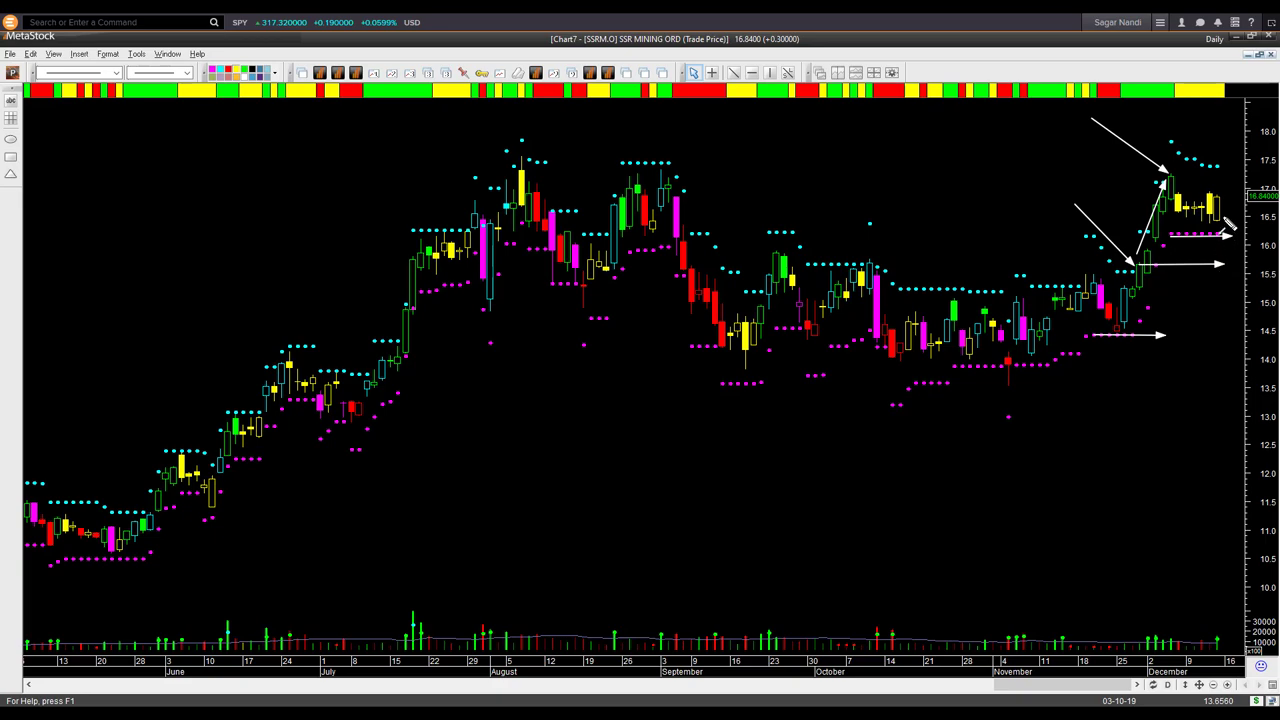
{"action": "left_click_drag", "start_coordinate": [1220, 204], "coordinate": [1233, 239]}
{"action": "left_click_drag", "start_coordinate": [1128, 247], "coordinate": [1162, 176]}
{"action": "mouse_move", "coordinate": [1200, 172]}
{"action": "left_mouse_down"}
{"action": "mouse_move", "coordinate": [1230, 199]}
{"action": "mouse_move", "coordinate": [1251, 134]}
{"action": "left_mouse_up"}
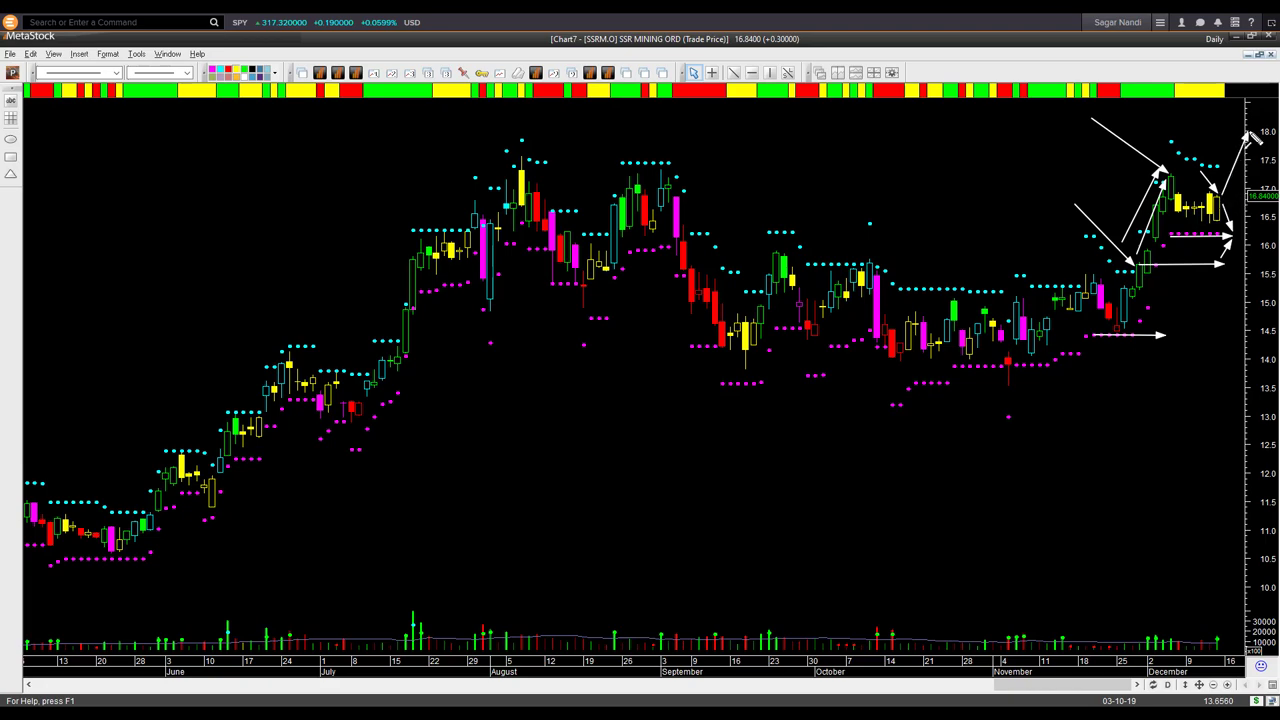